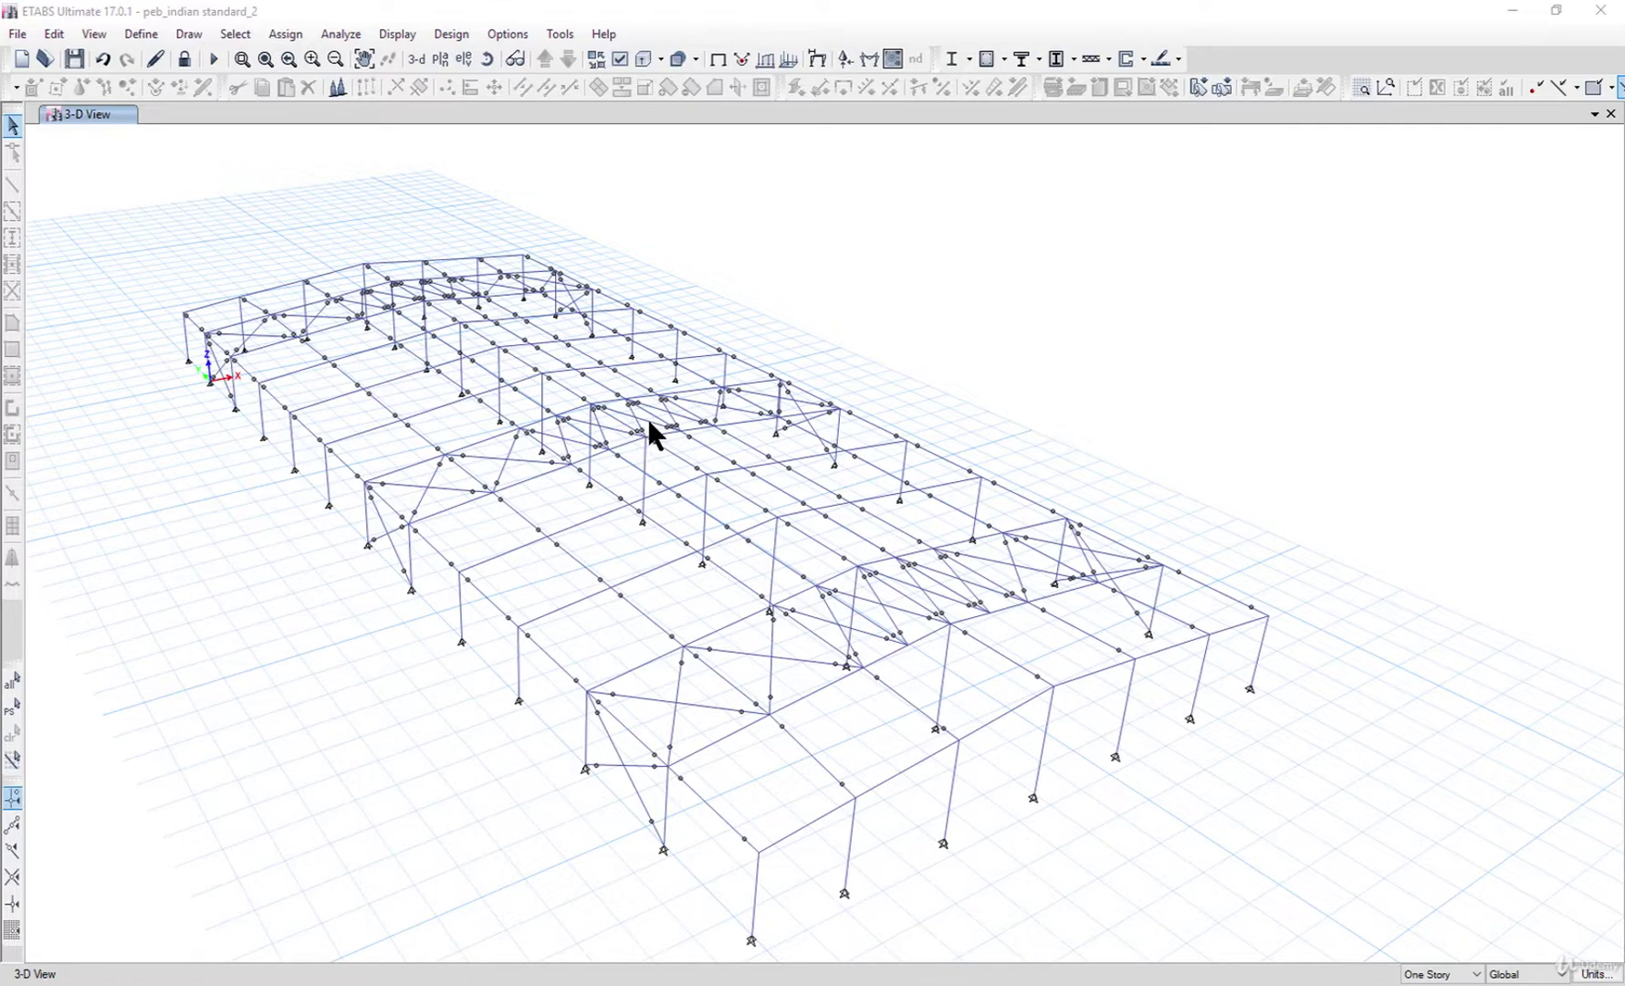
In Show Tables, tick the Material List and Mass Summary tables under Model > Structure Data
click(396, 34)
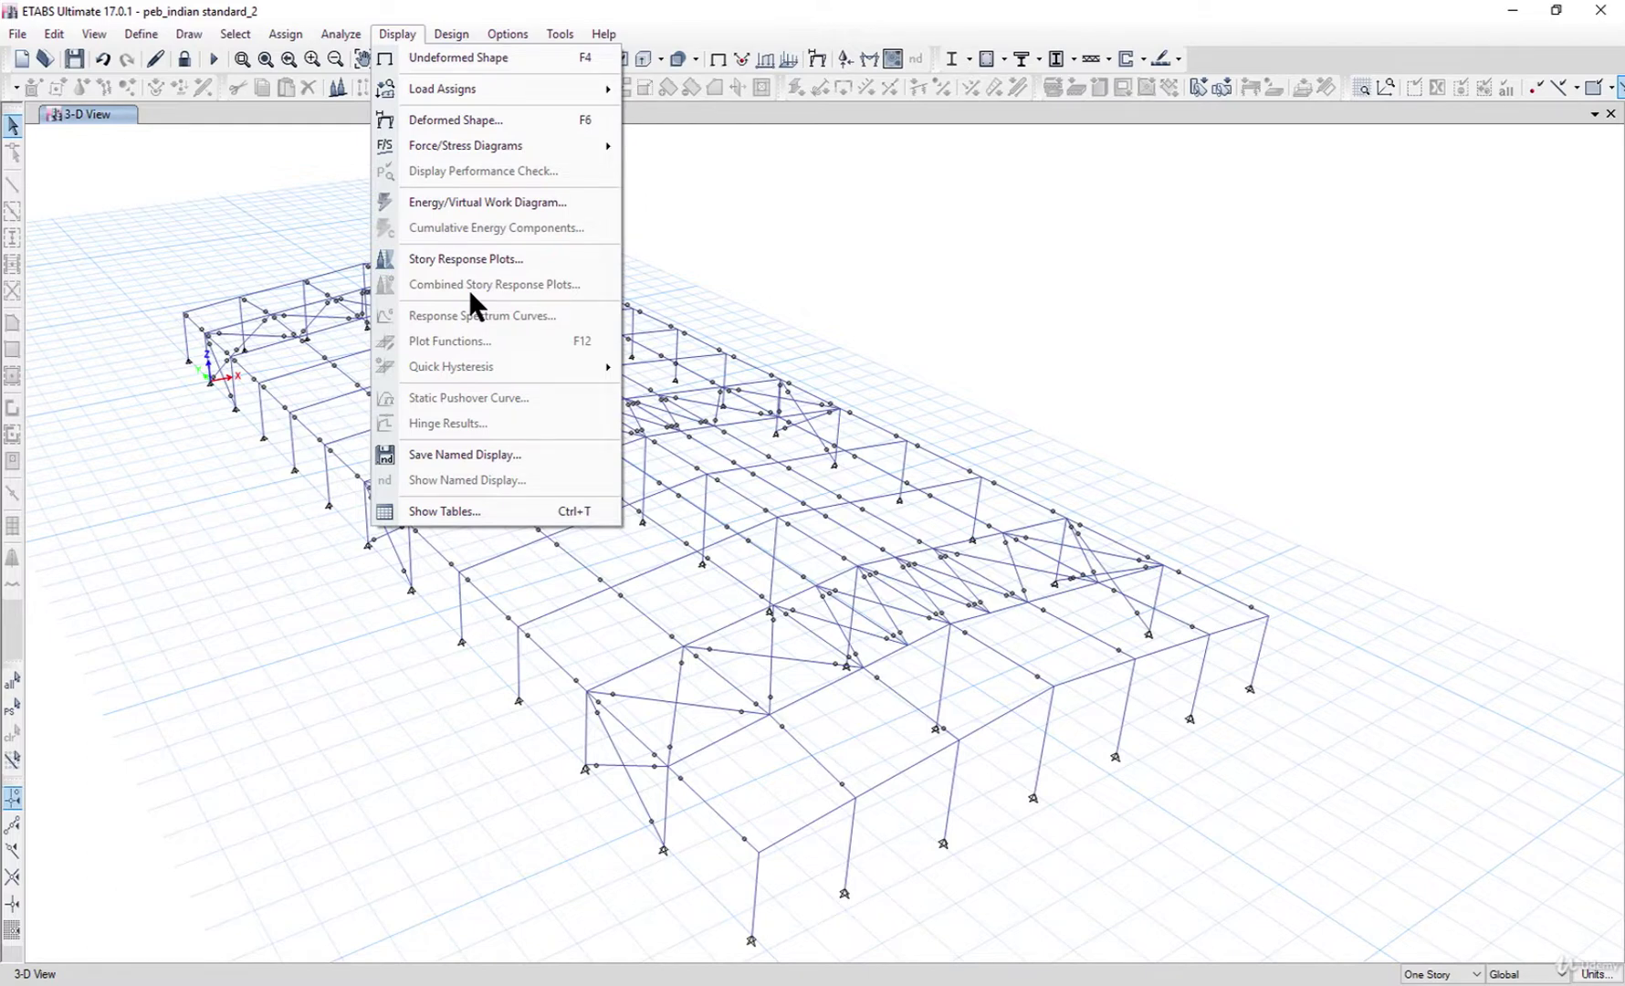
click(487, 513)
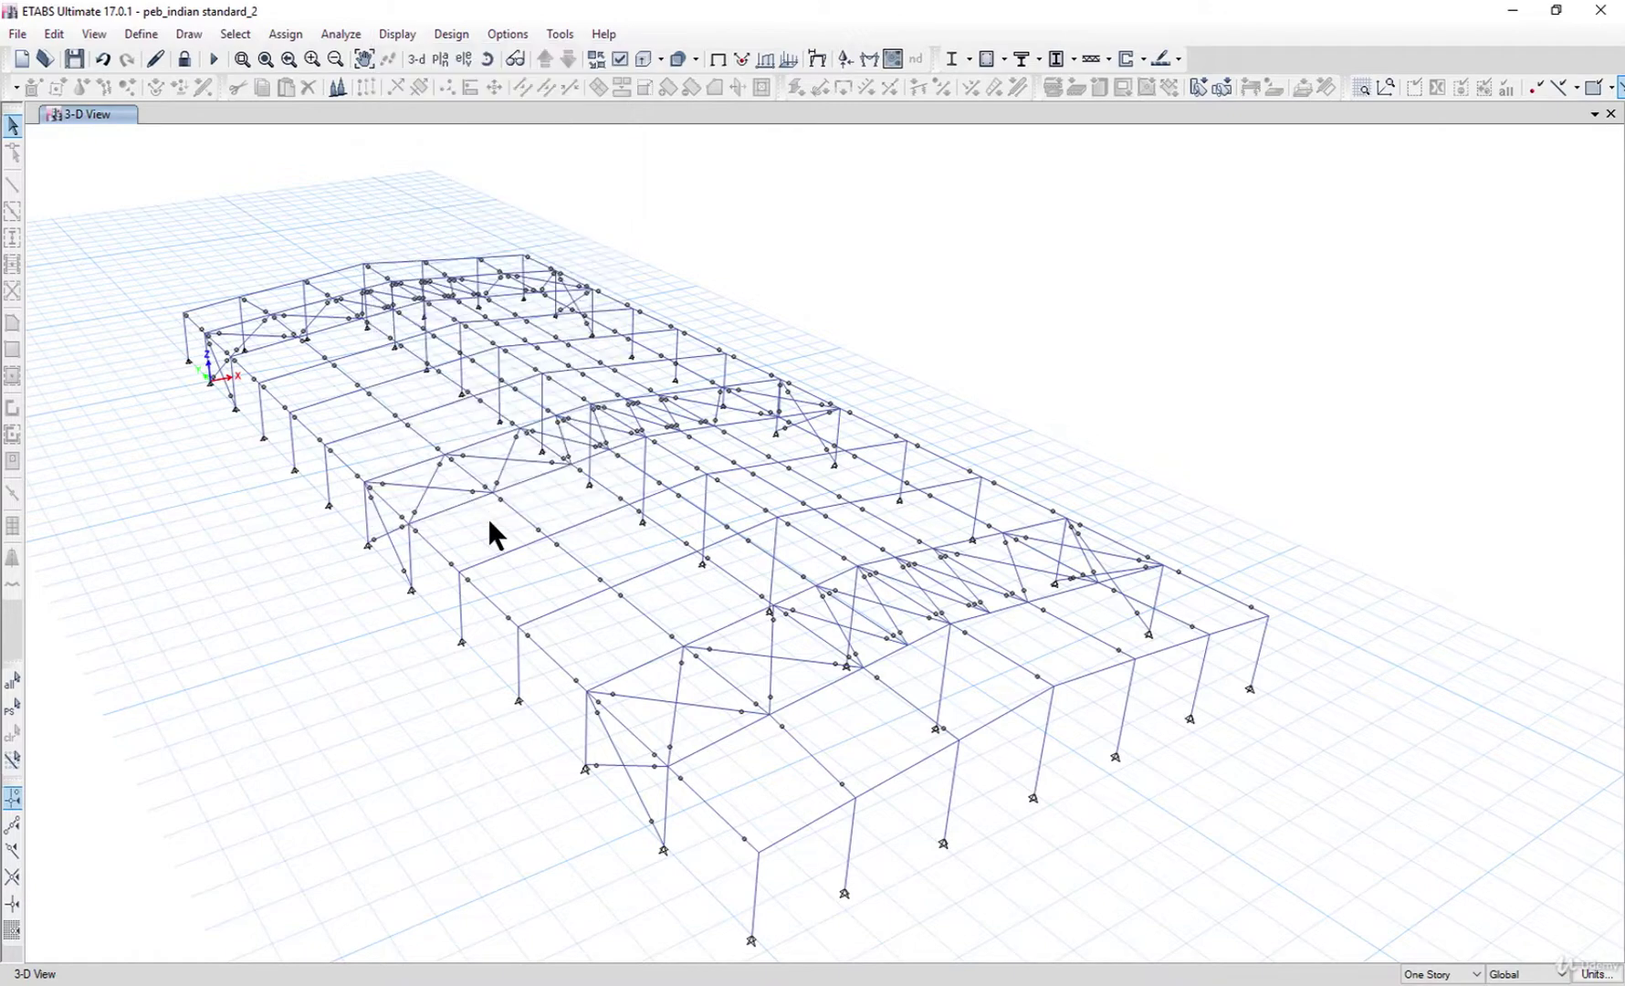
click(602, 246)
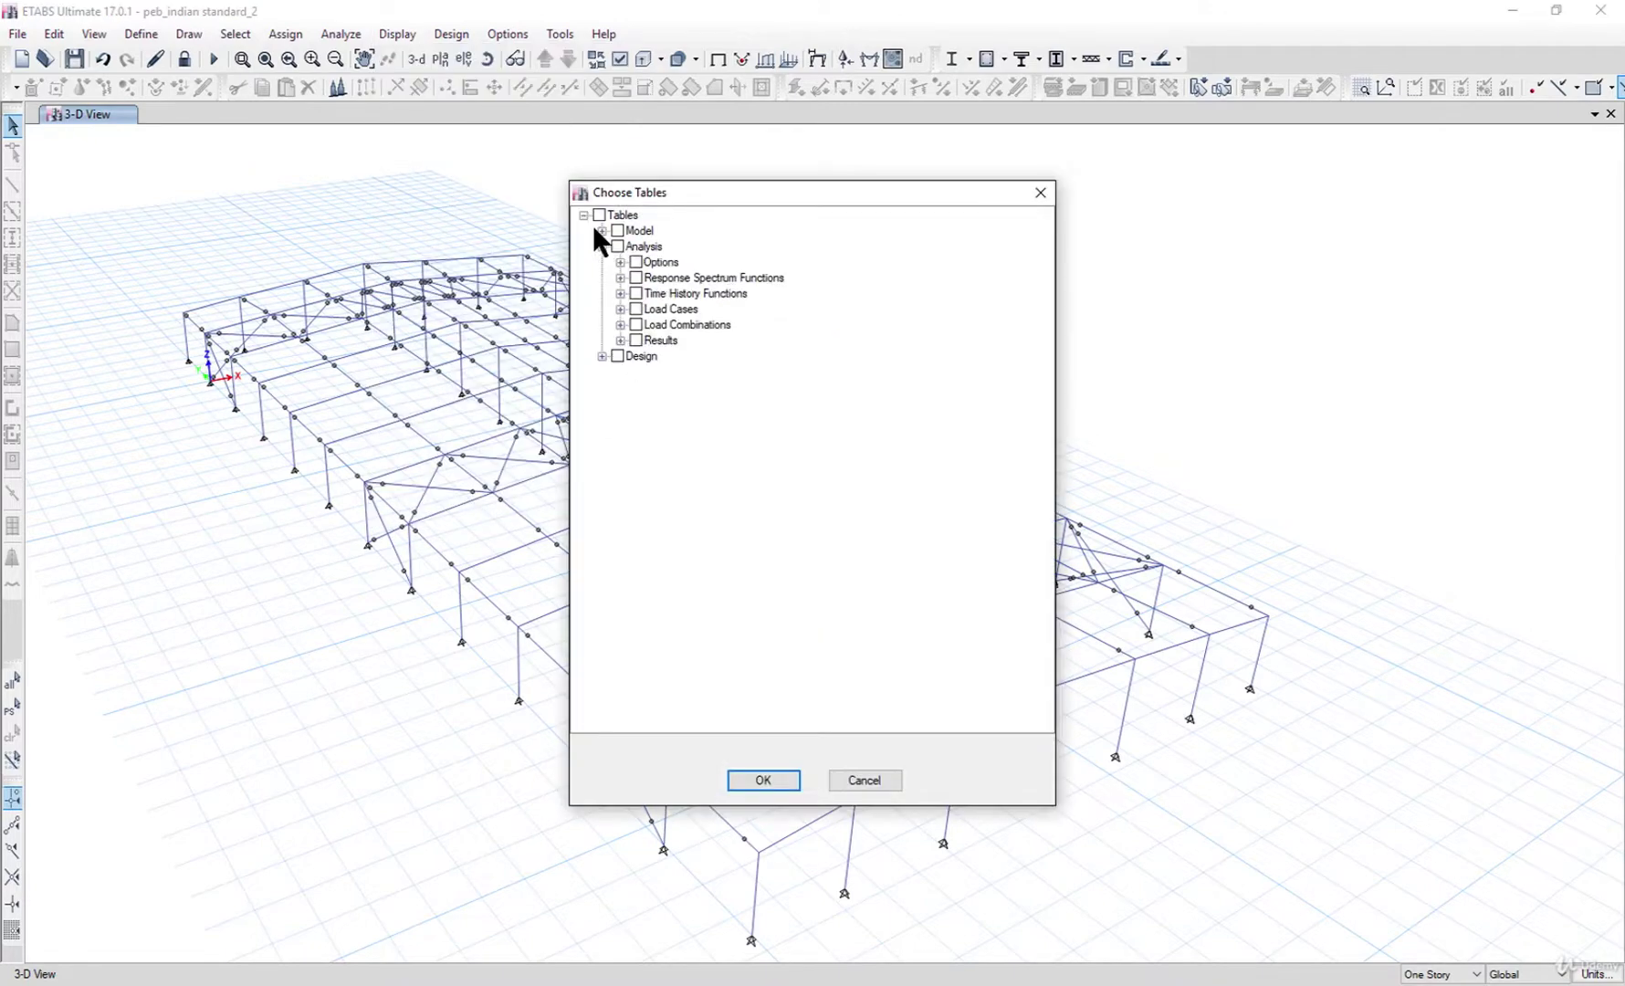
click(602, 231)
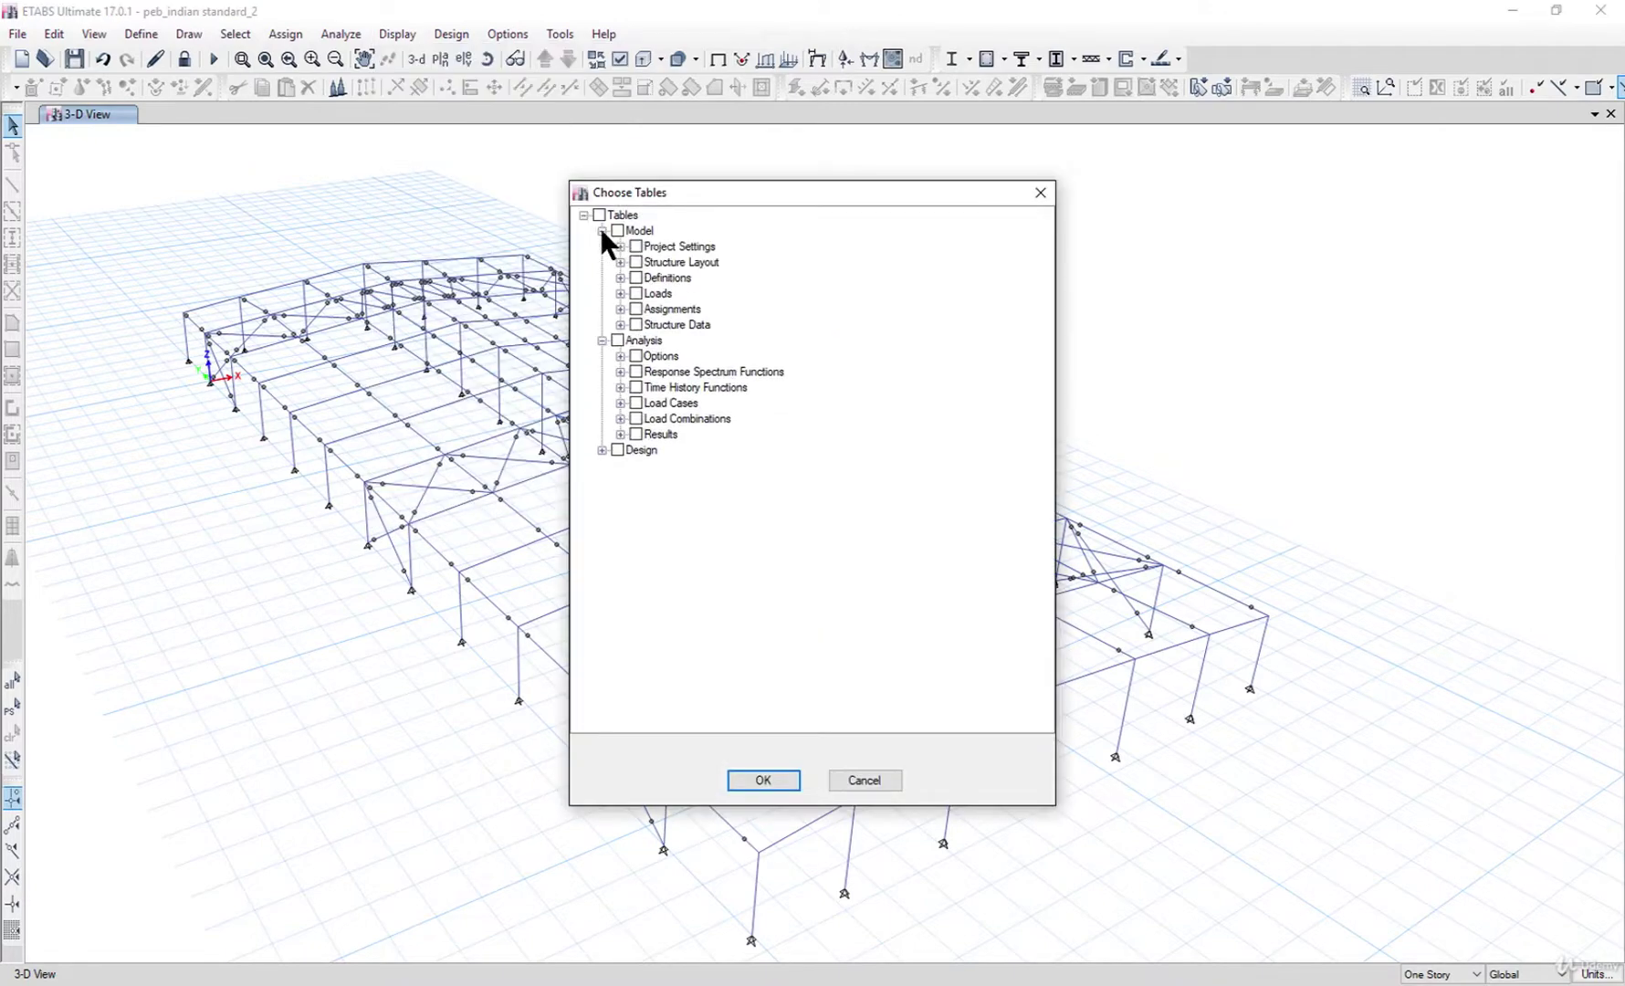
click(620, 325)
click(654, 340)
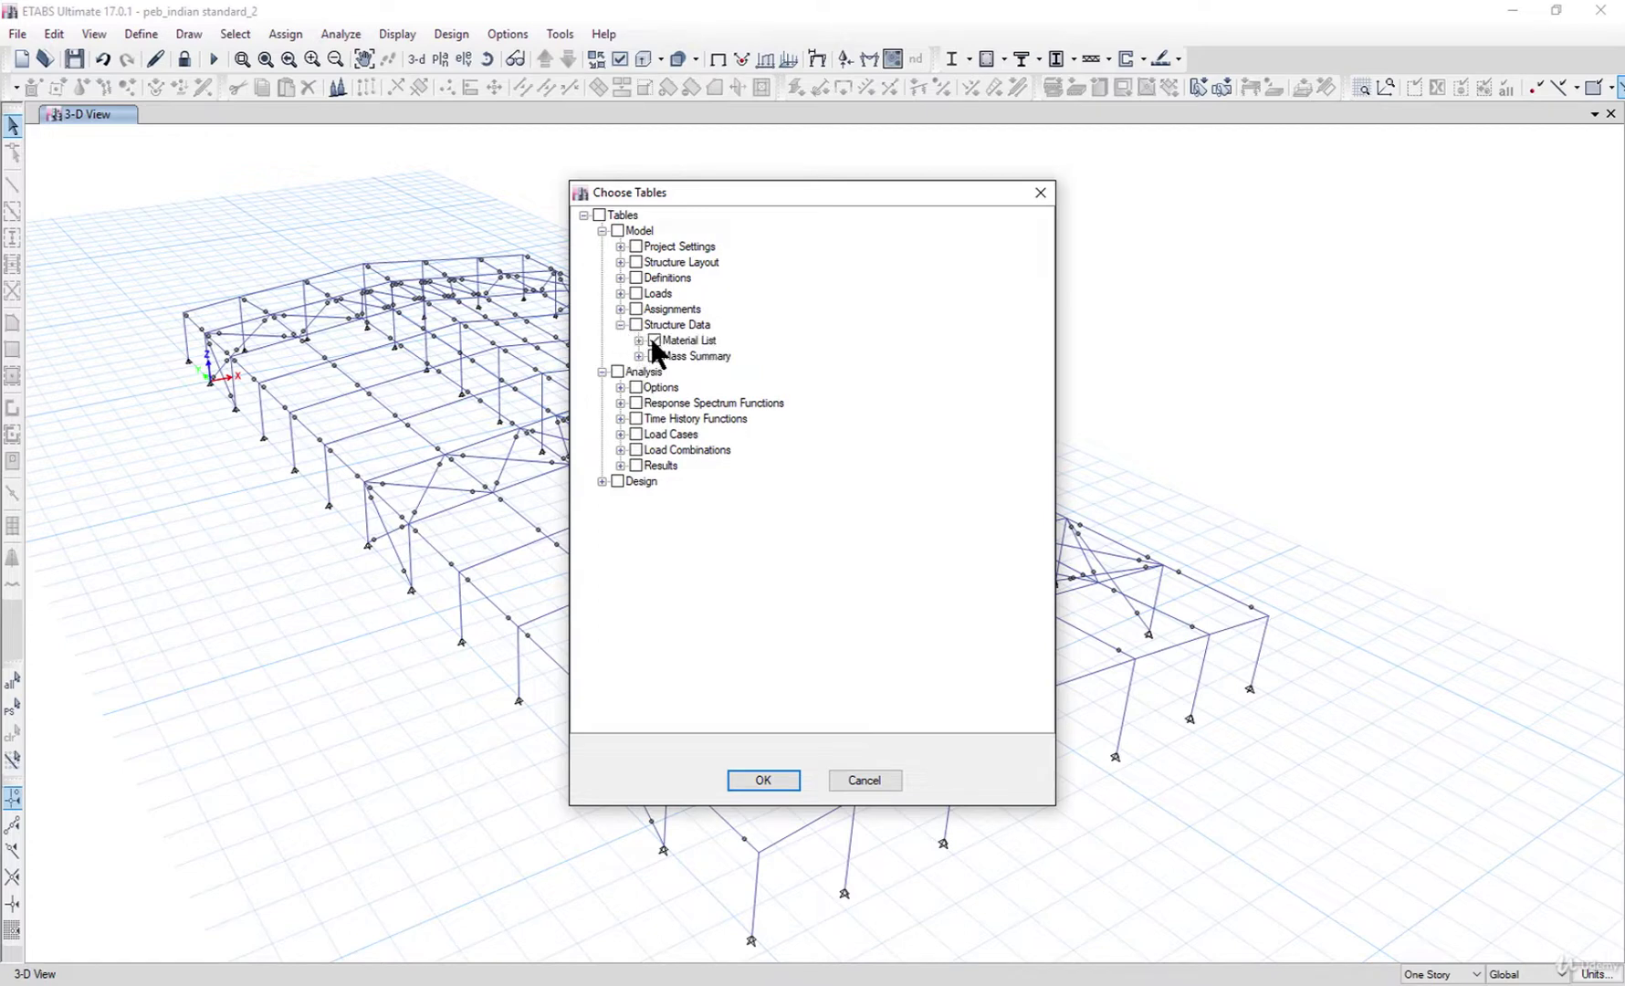
click(654, 356)
click(639, 341)
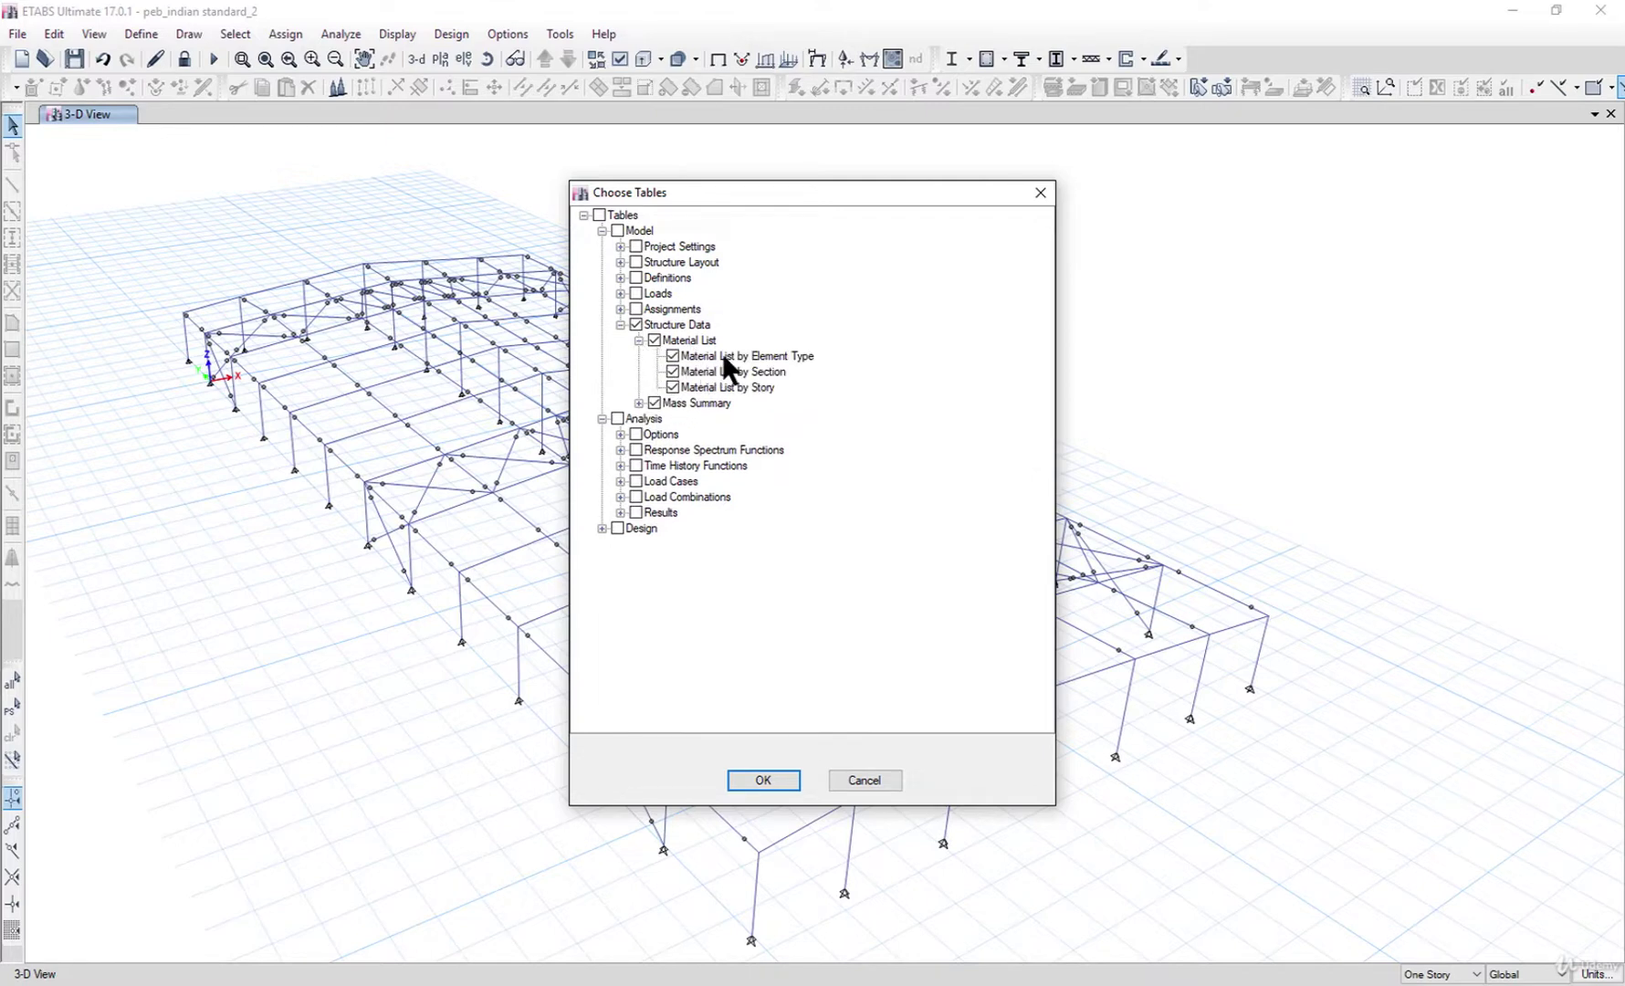
click(639, 403)
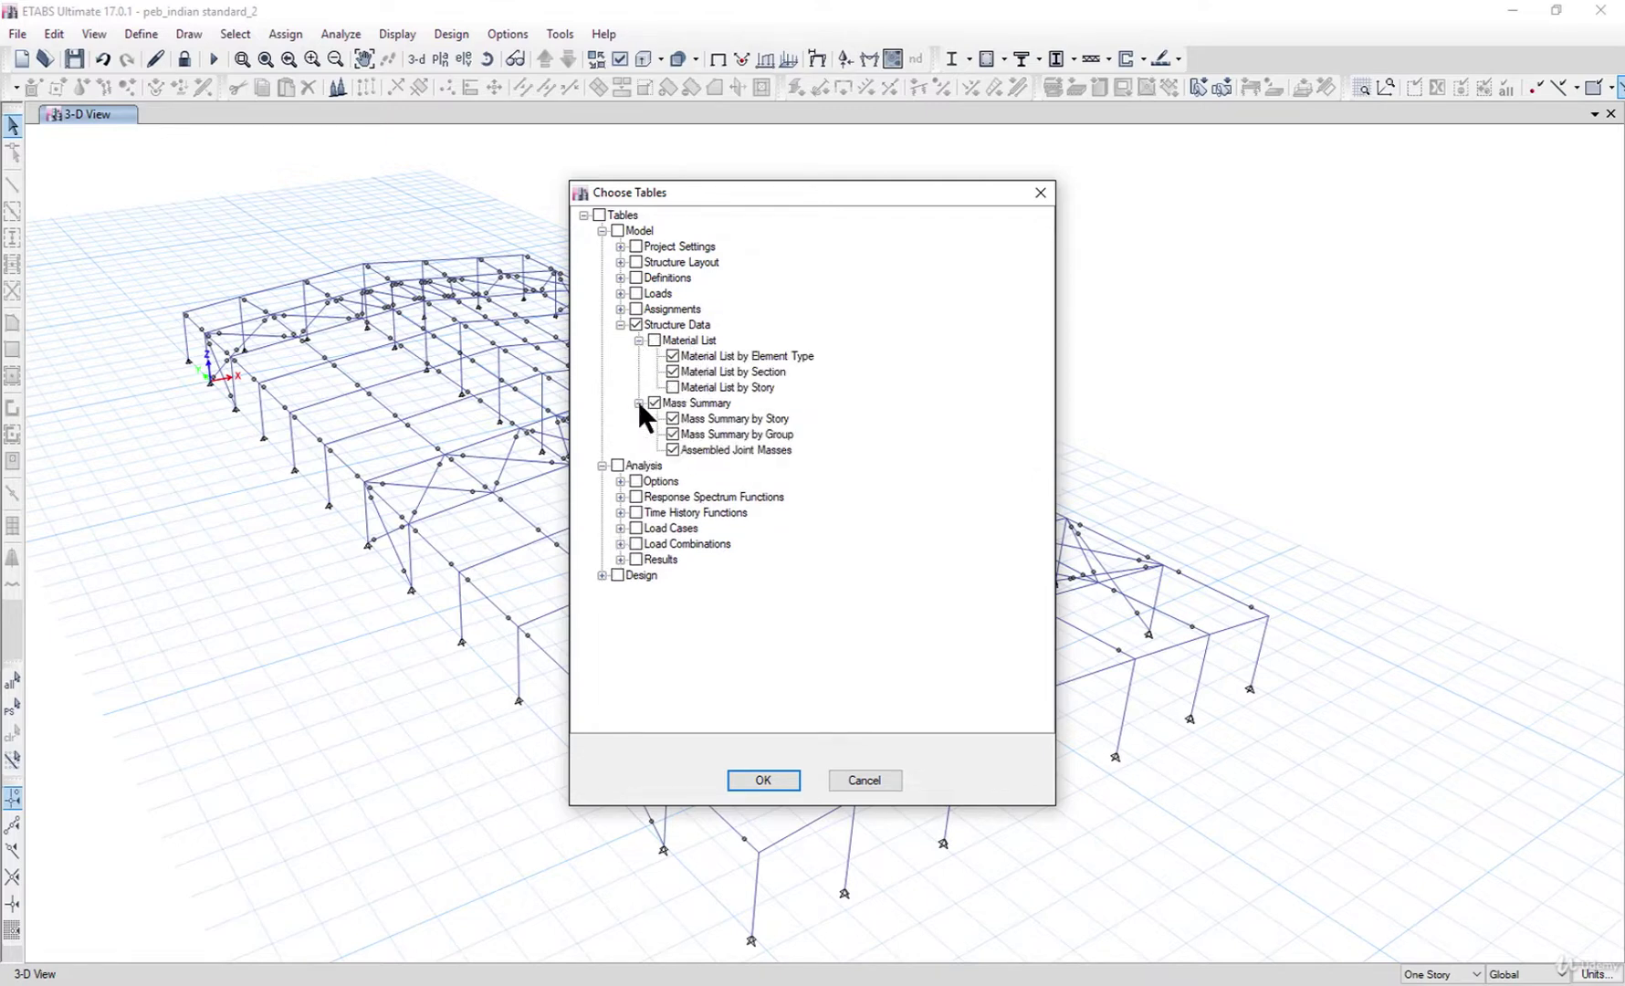
Under Analysis Results, include the Reactions tables and all six Modal Results tables
click(620, 481)
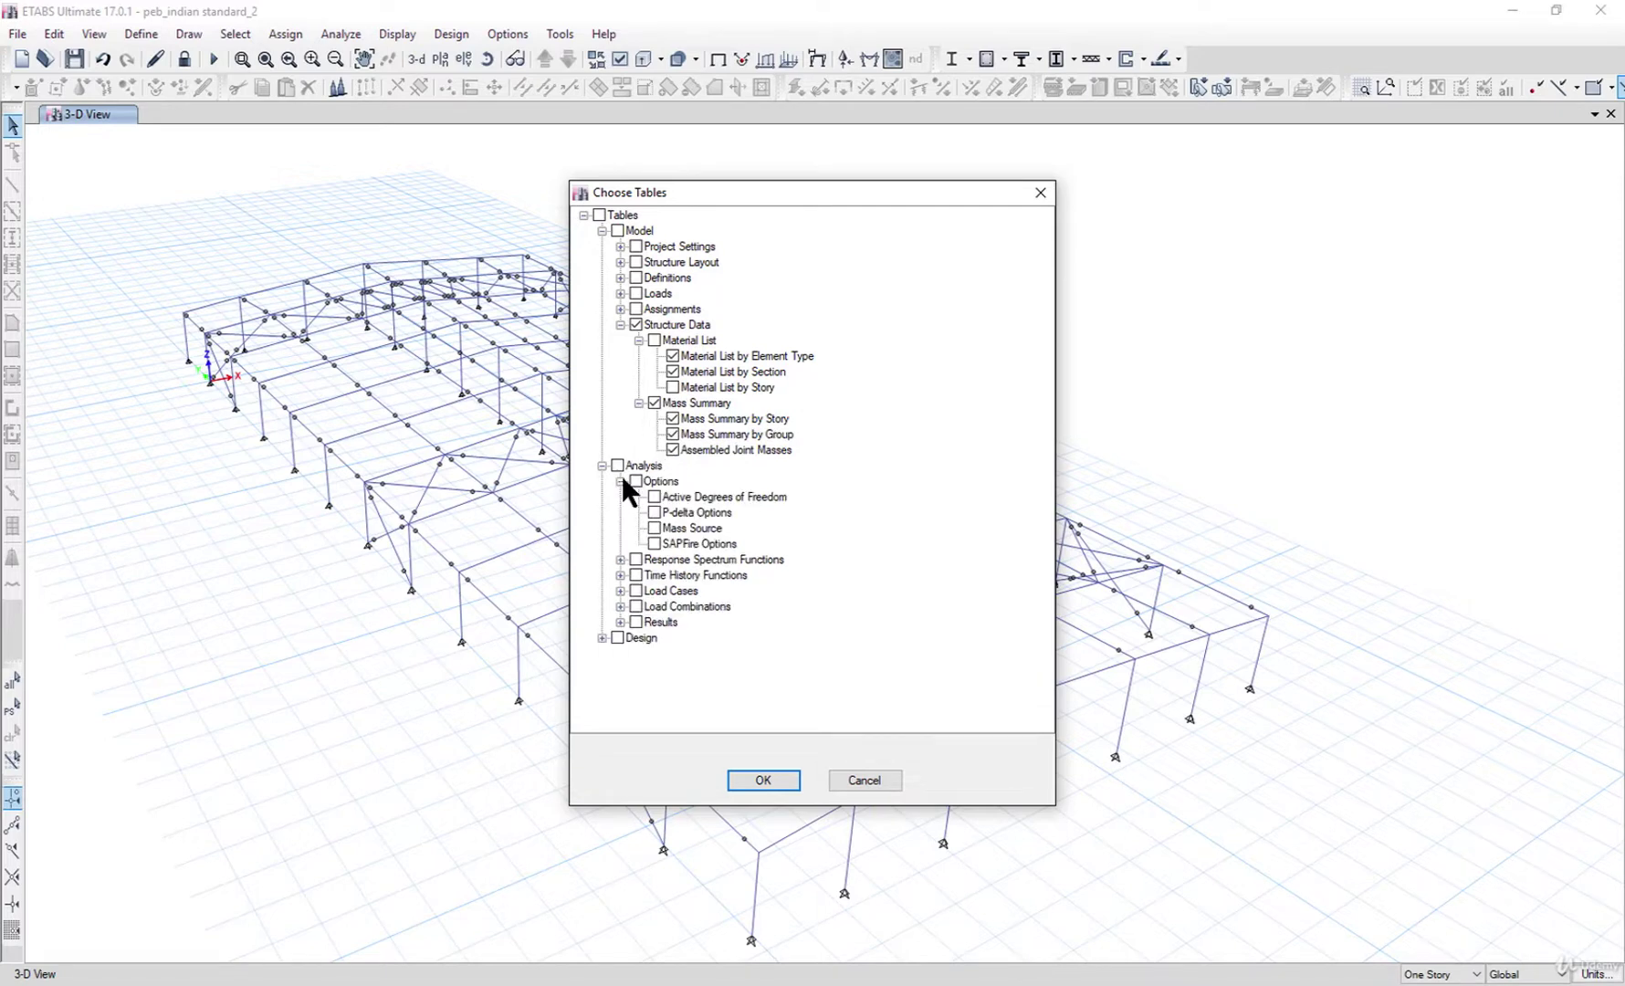
click(621, 481)
click(621, 496)
click(621, 497)
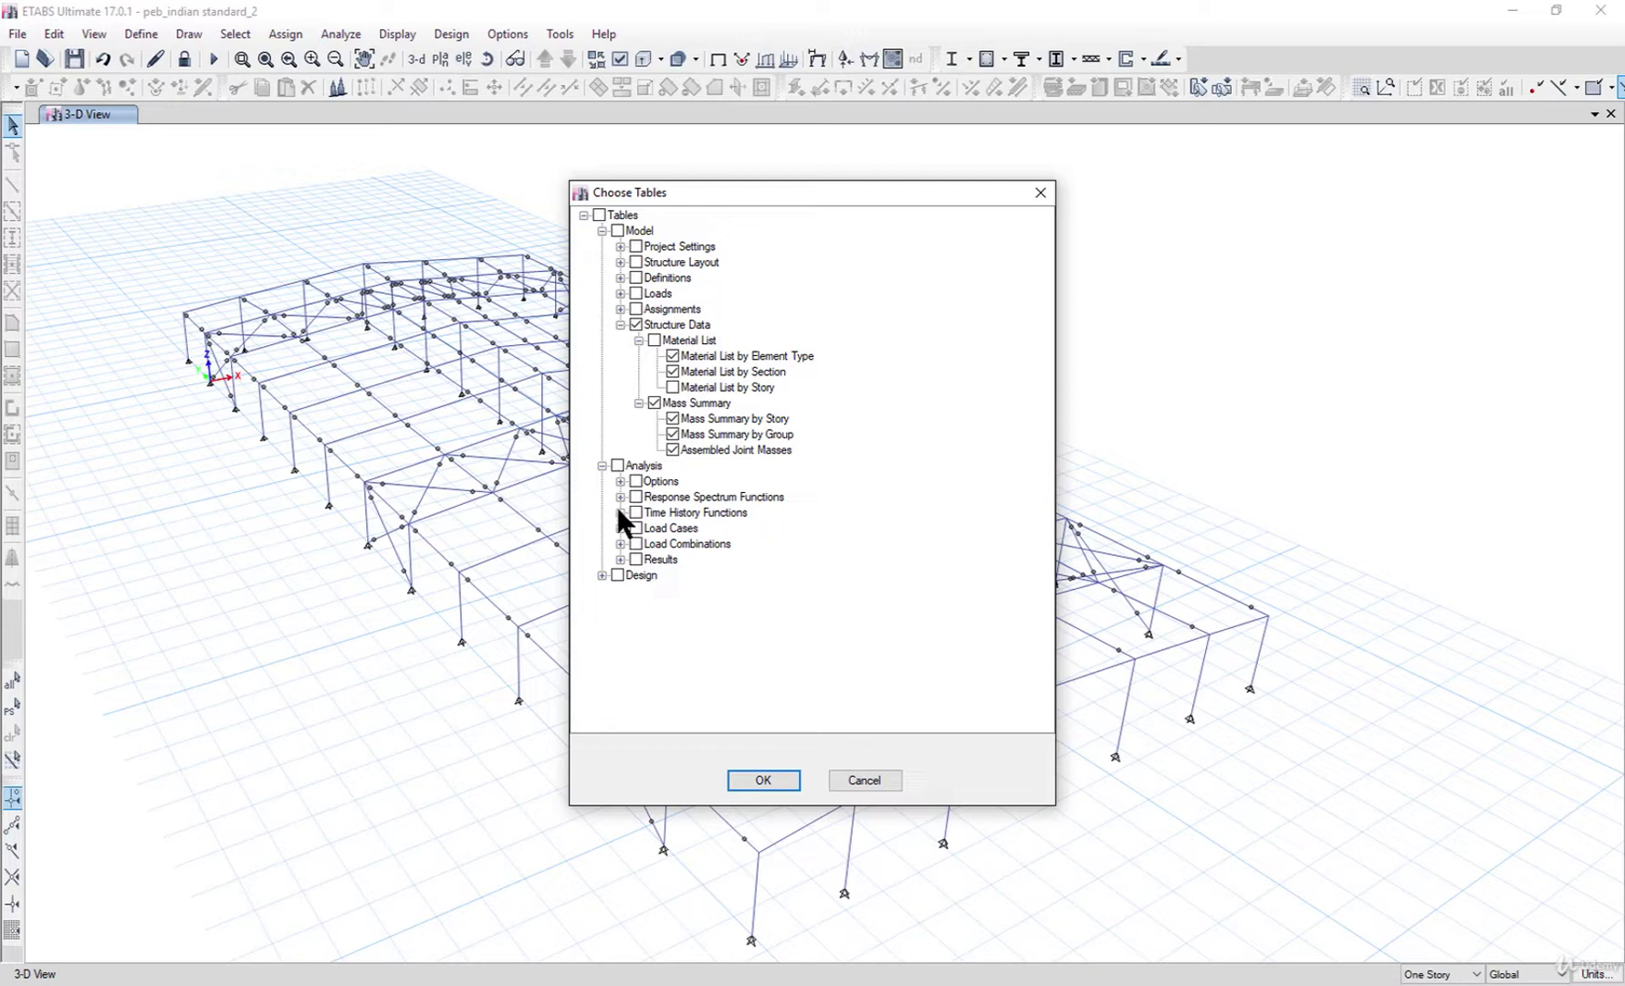
click(620, 512)
click(621, 575)
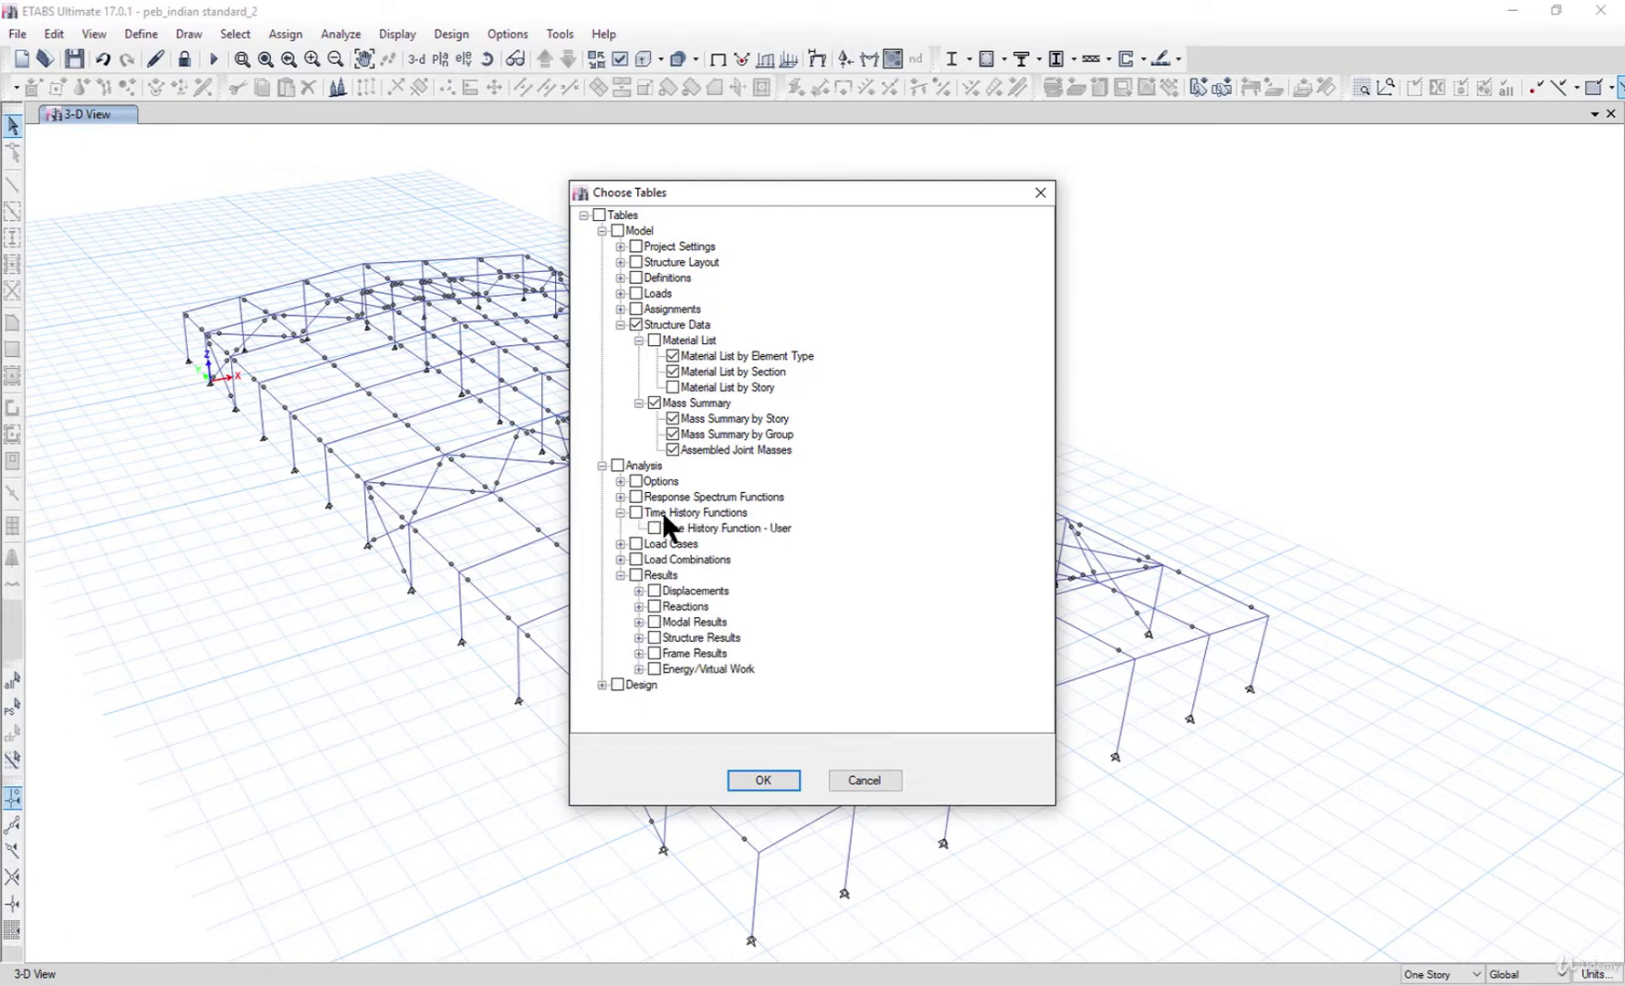
click(639, 591)
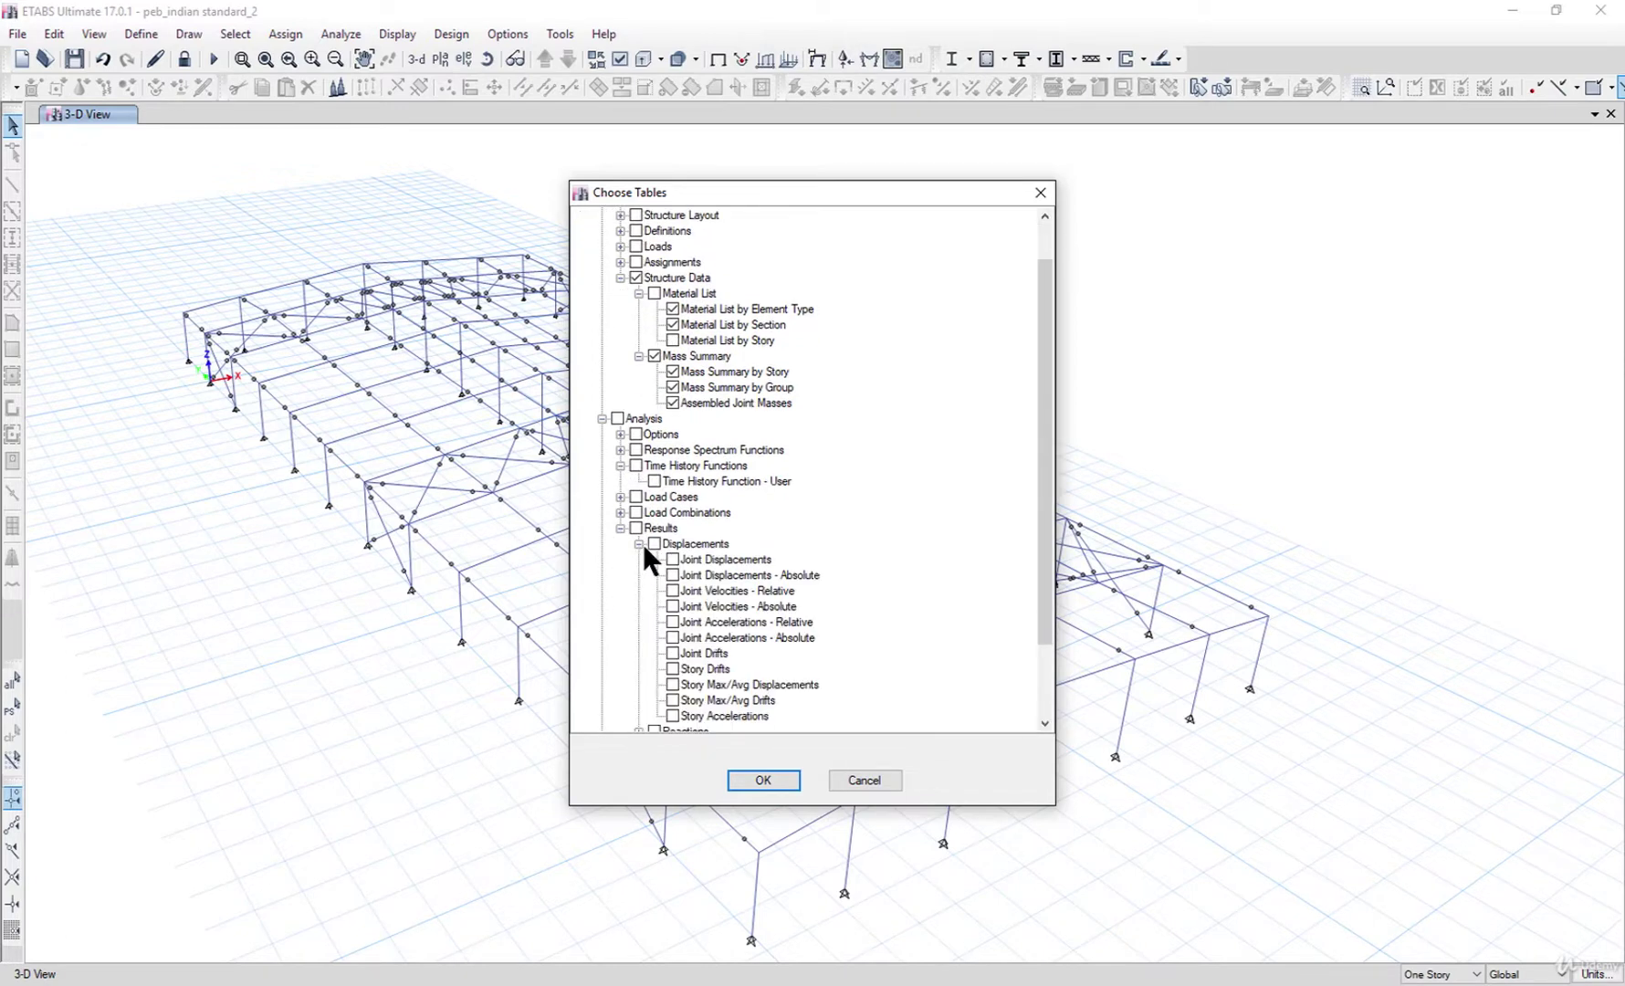
click(639, 543)
click(639, 606)
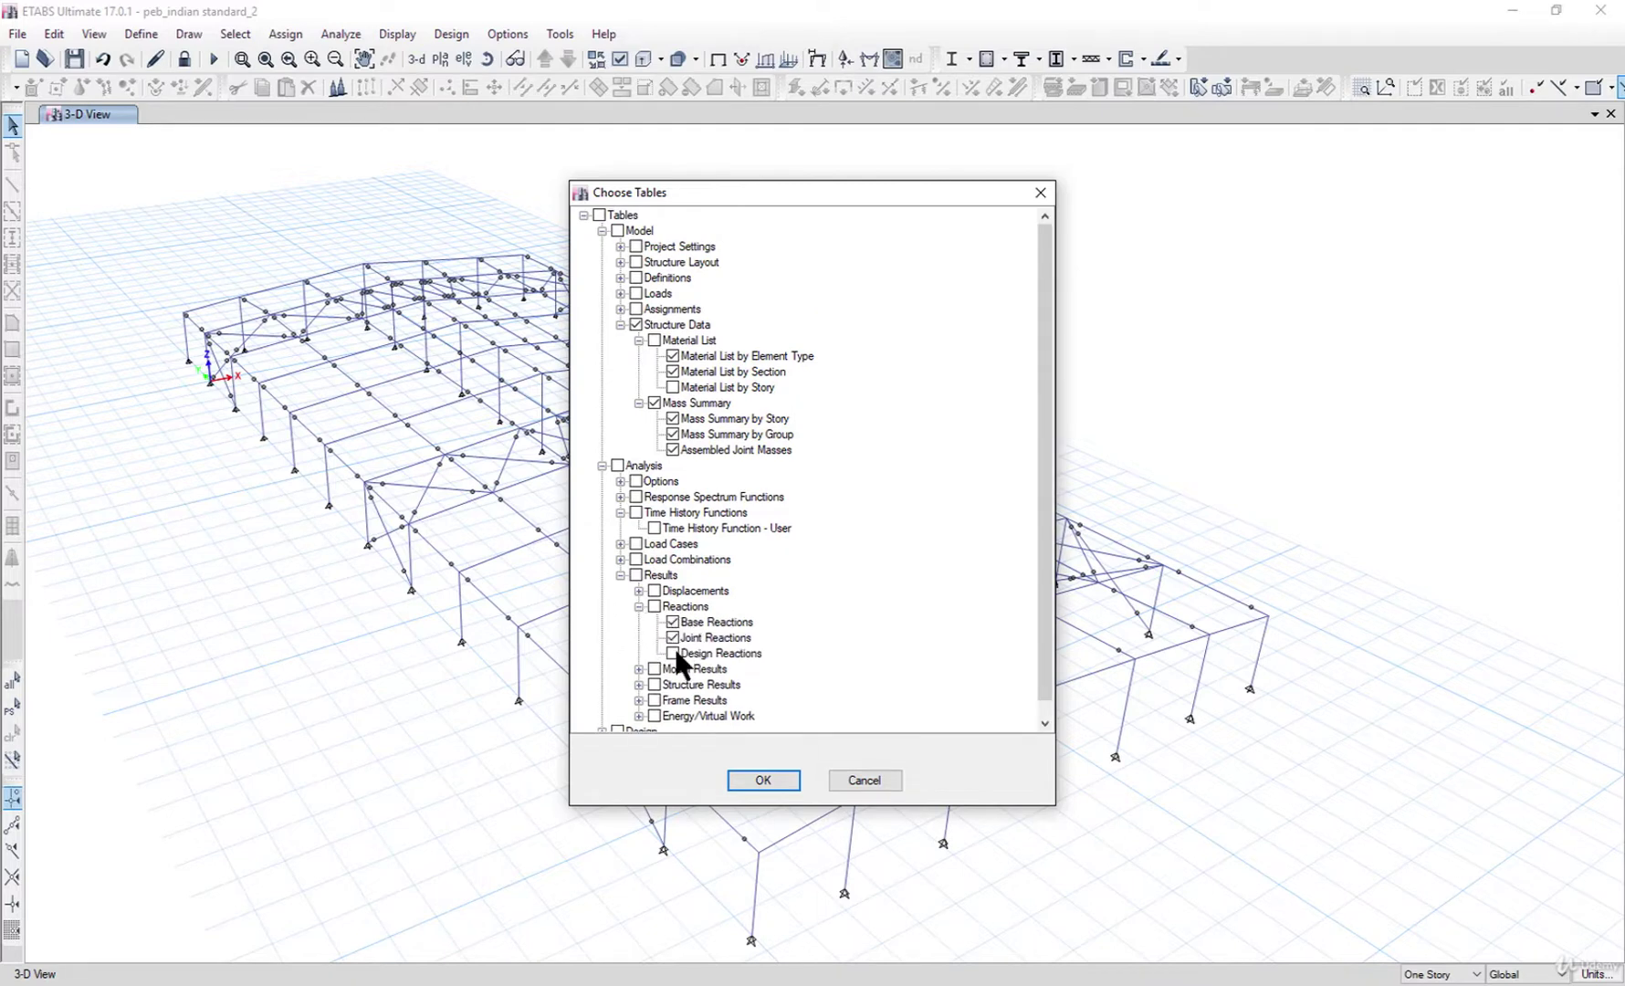
click(639, 670)
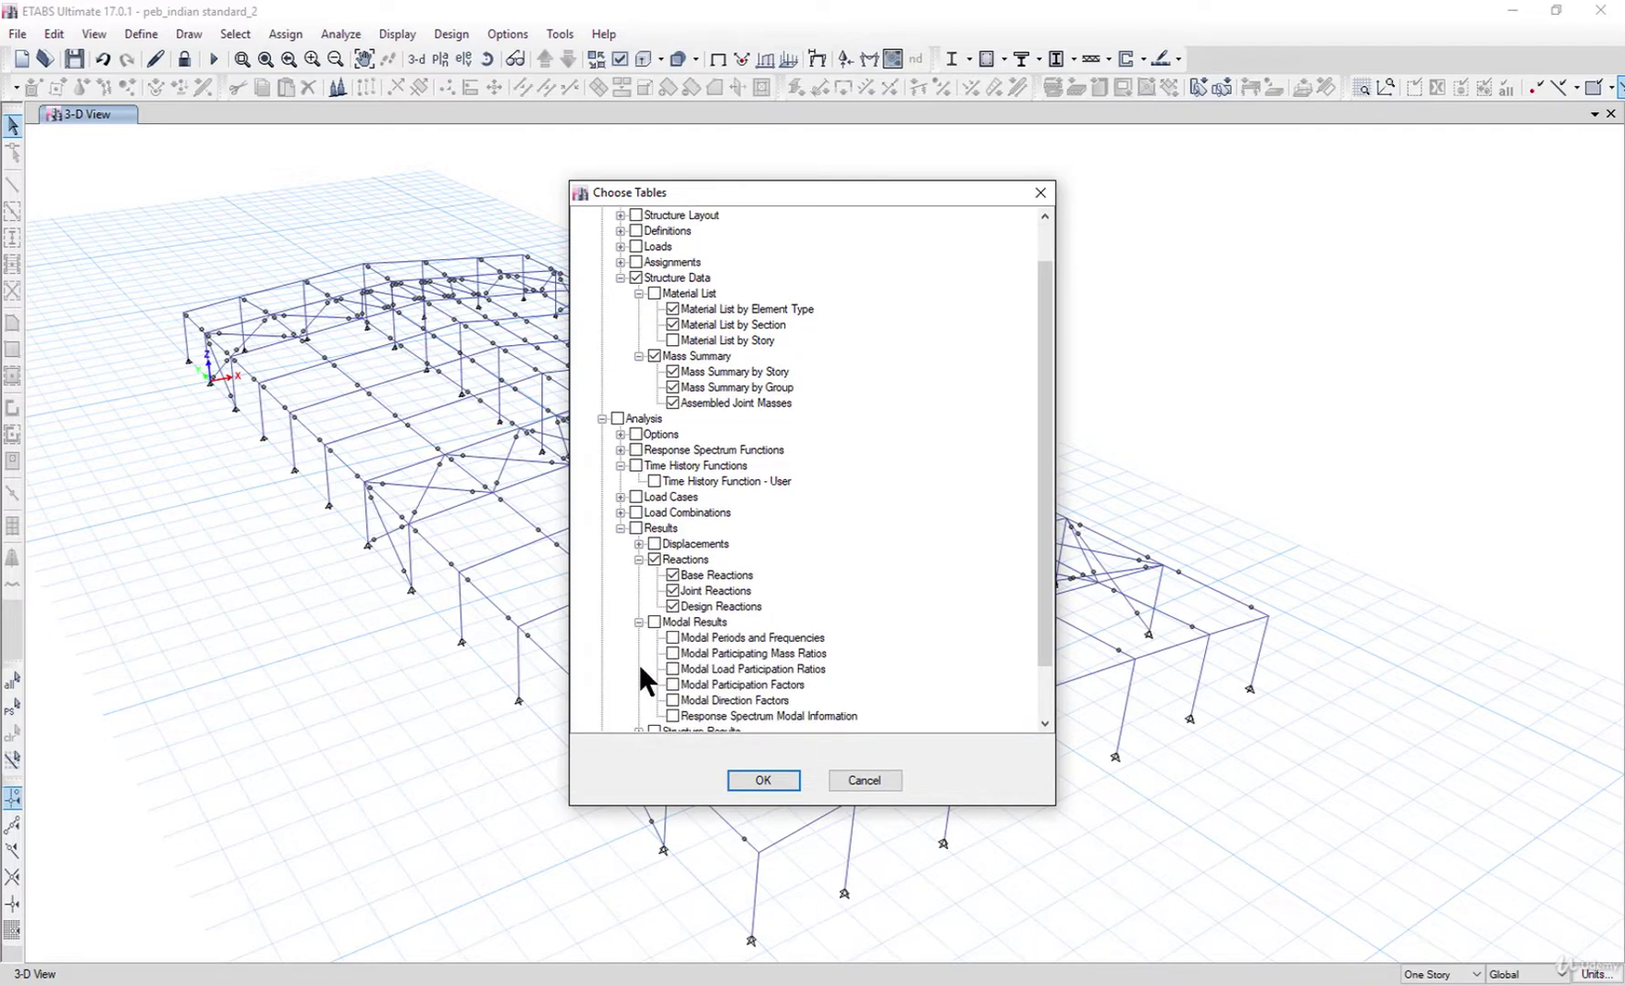
scroll(675, 602, down, 2)
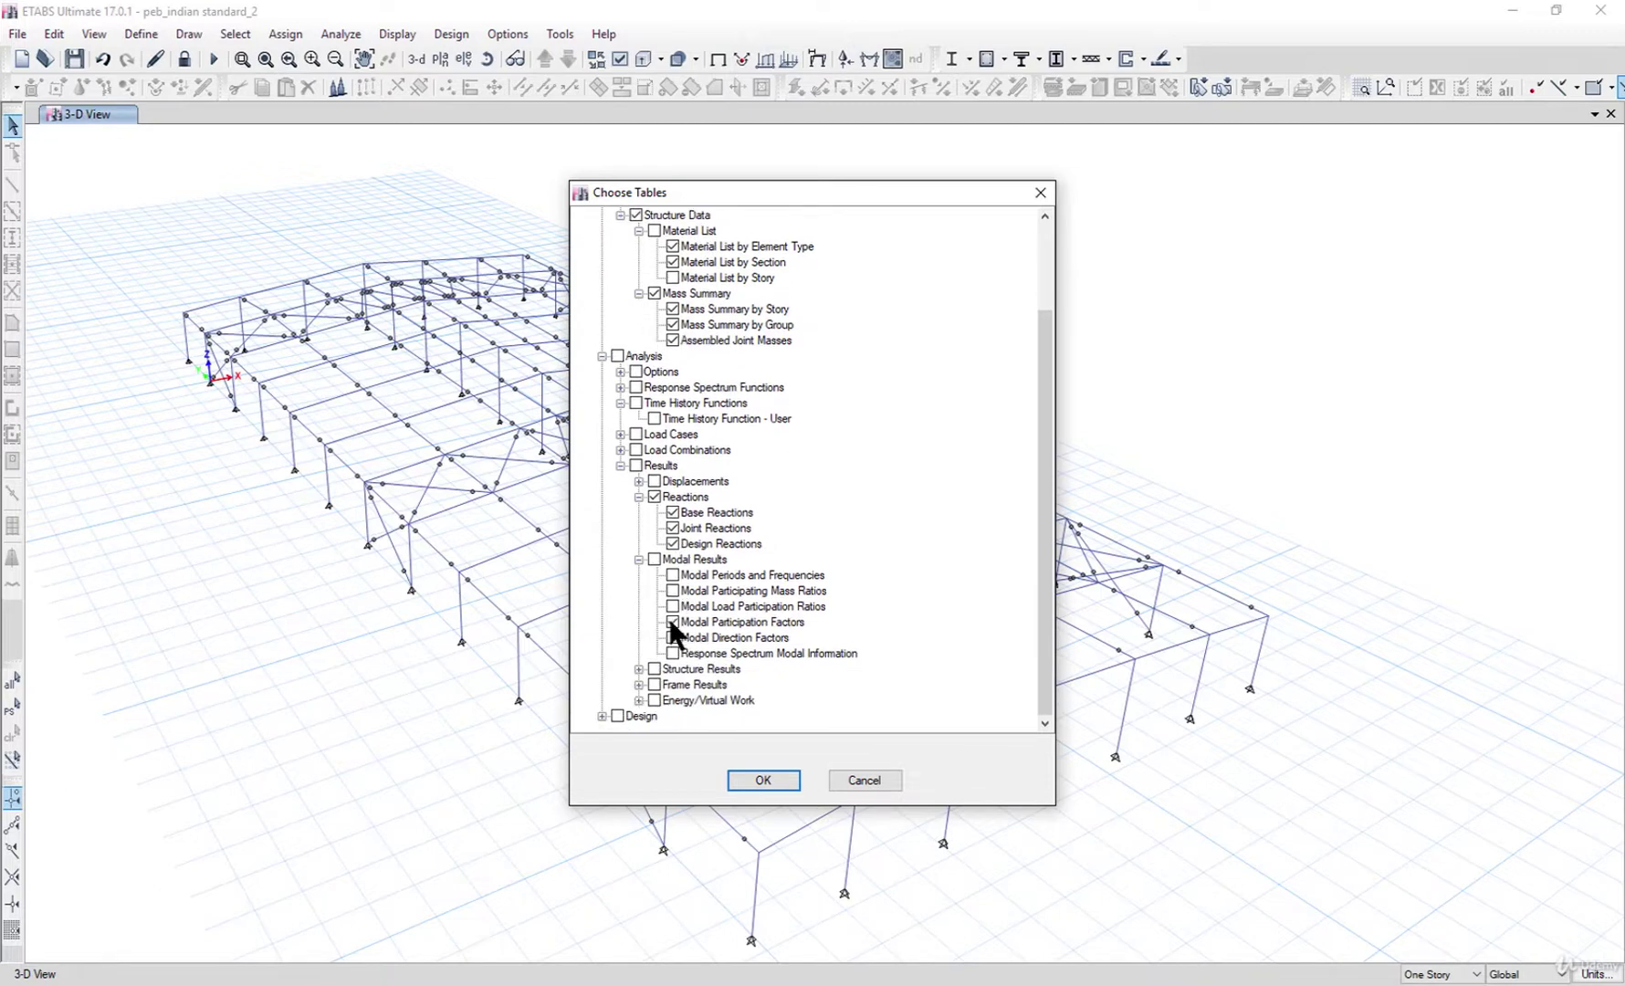
click(654, 560)
Add Structure Results, Brace Design Forces and Steel Design tables, then confirm the selection
click(639, 670)
scroll(685, 585, down, 1)
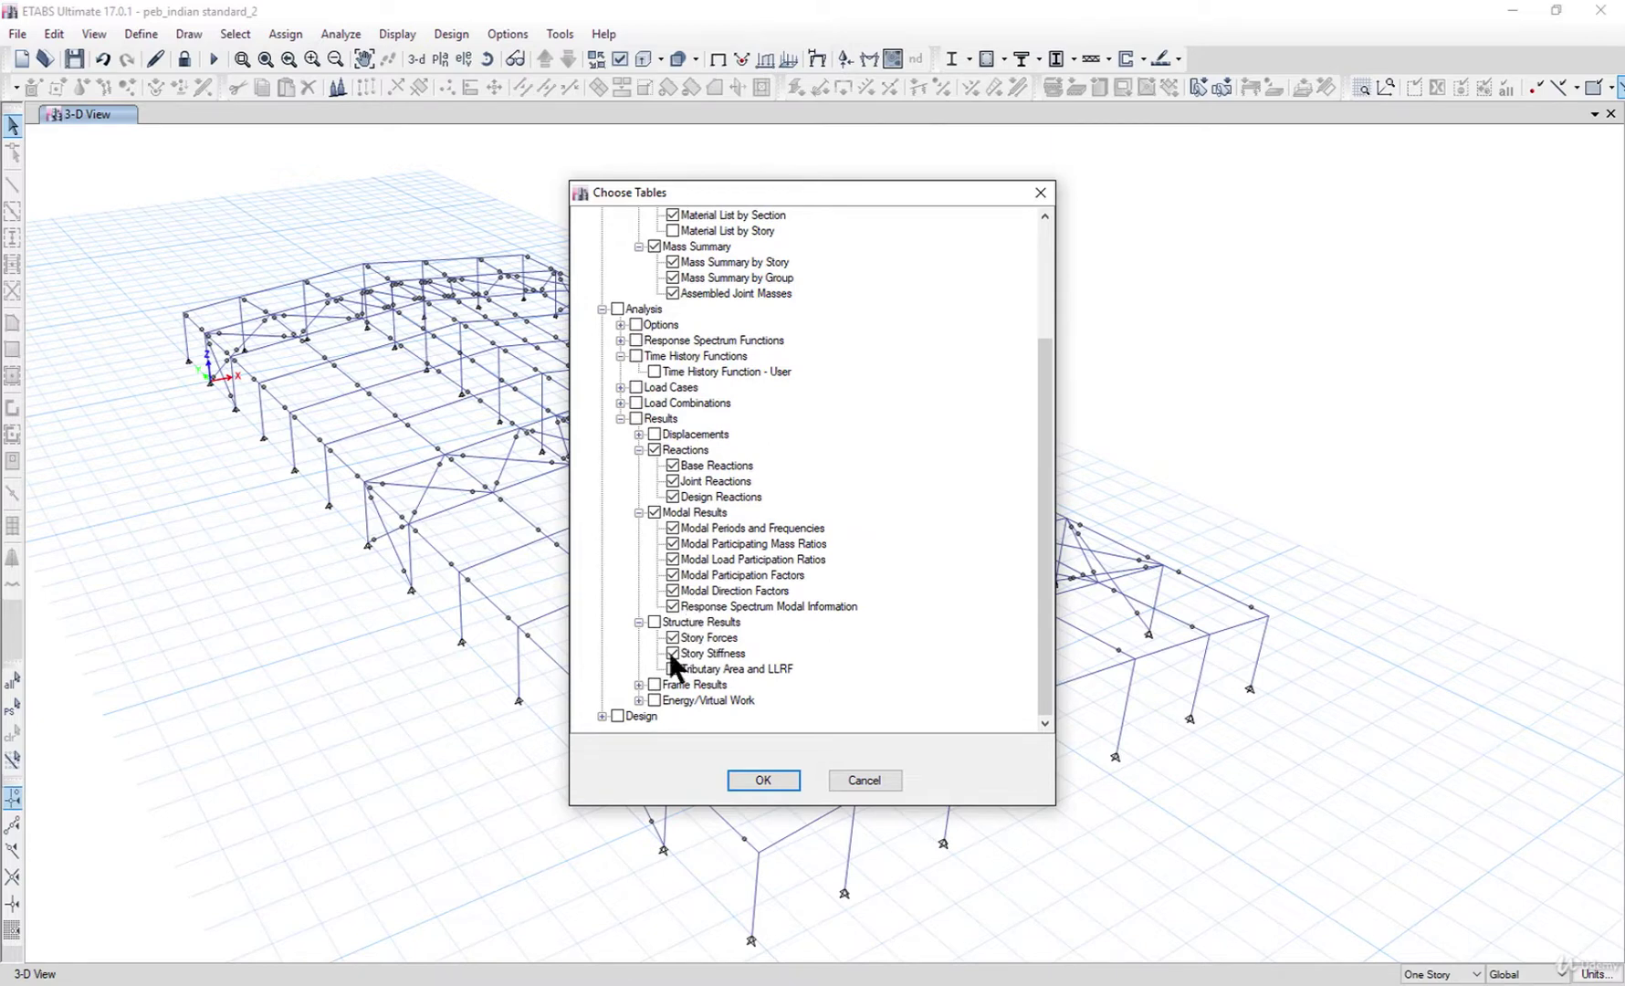
click(637, 684)
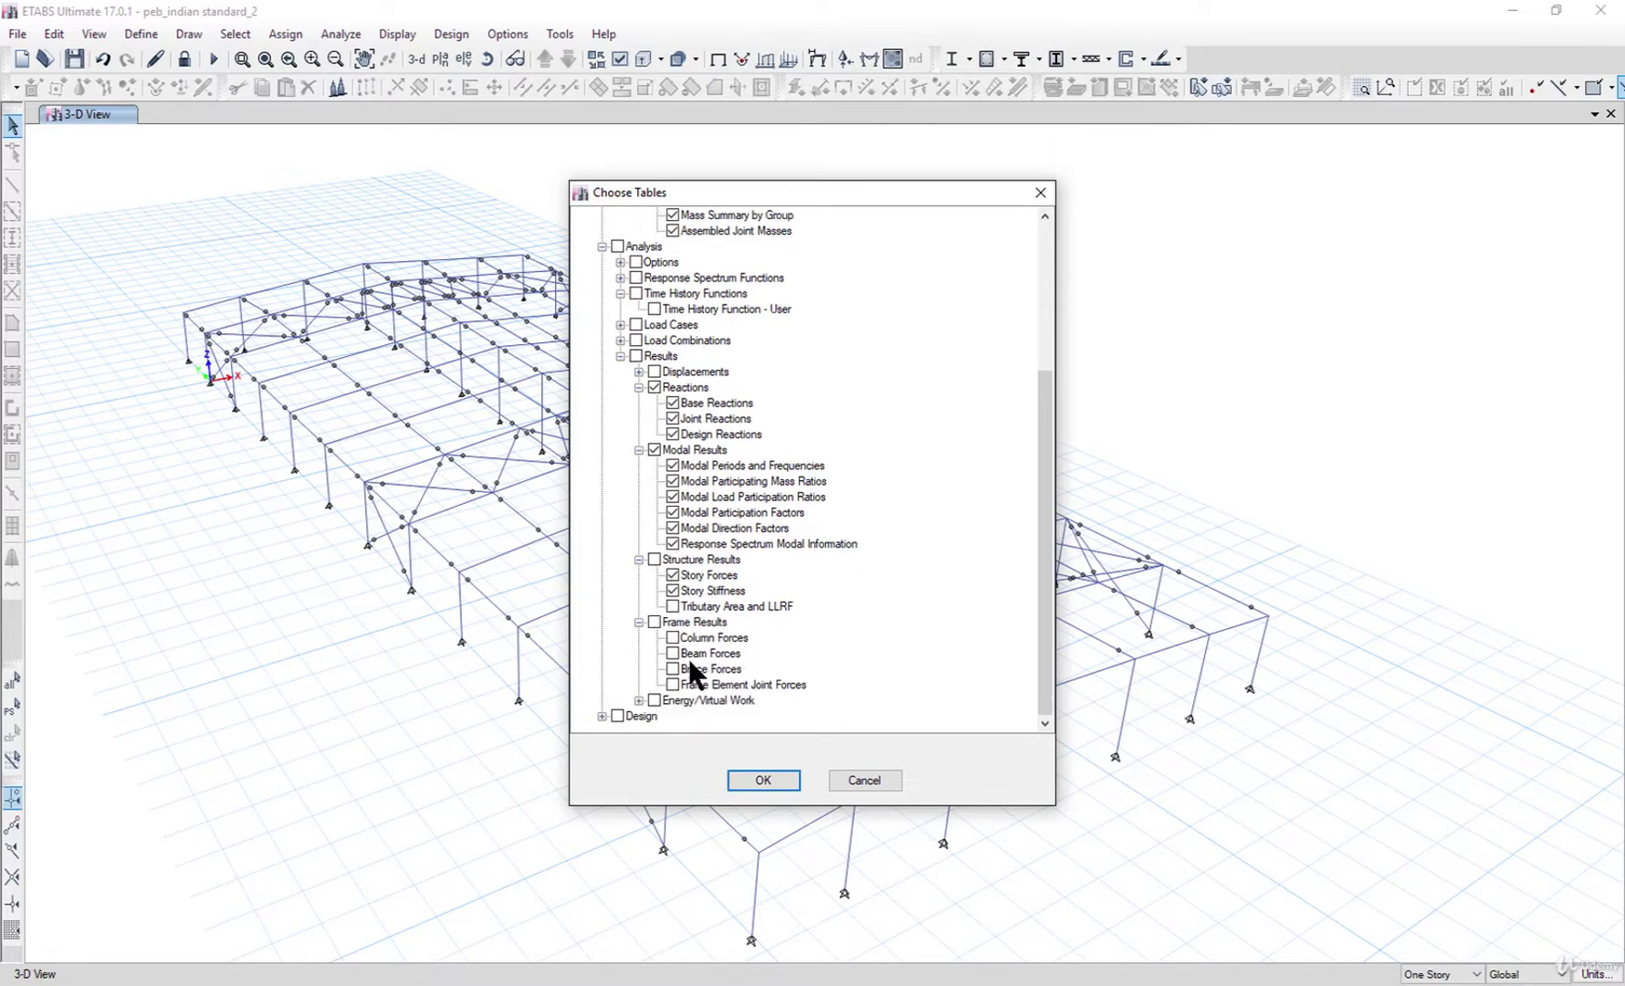
click(640, 699)
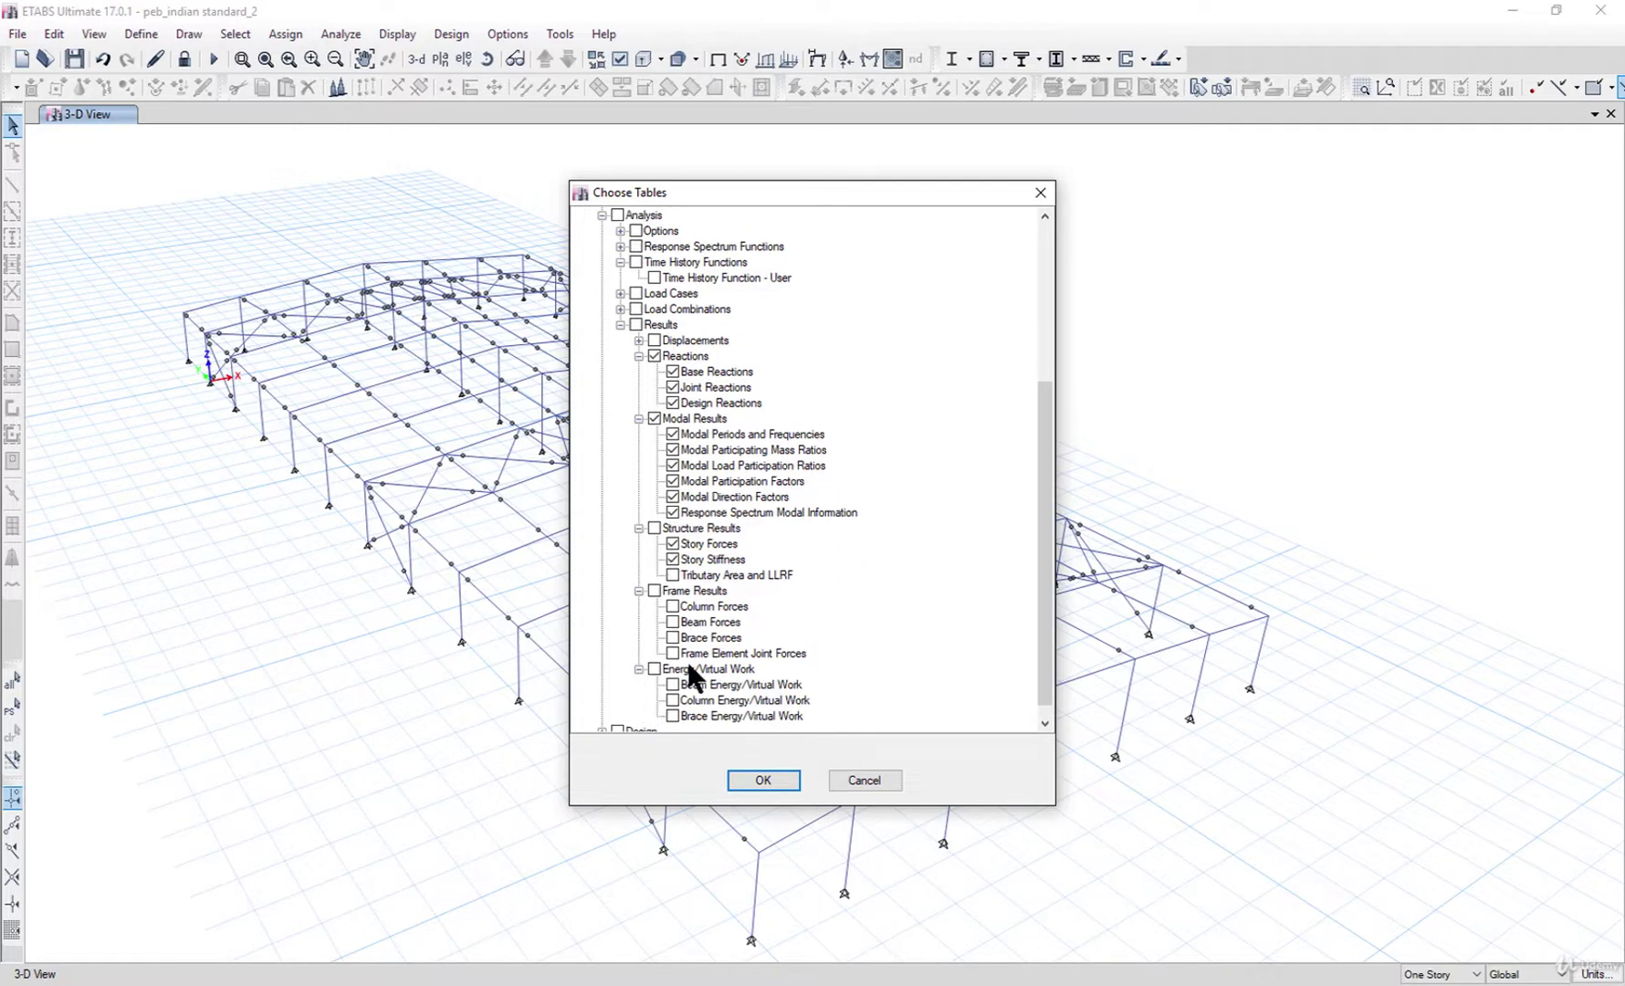
click(602, 715)
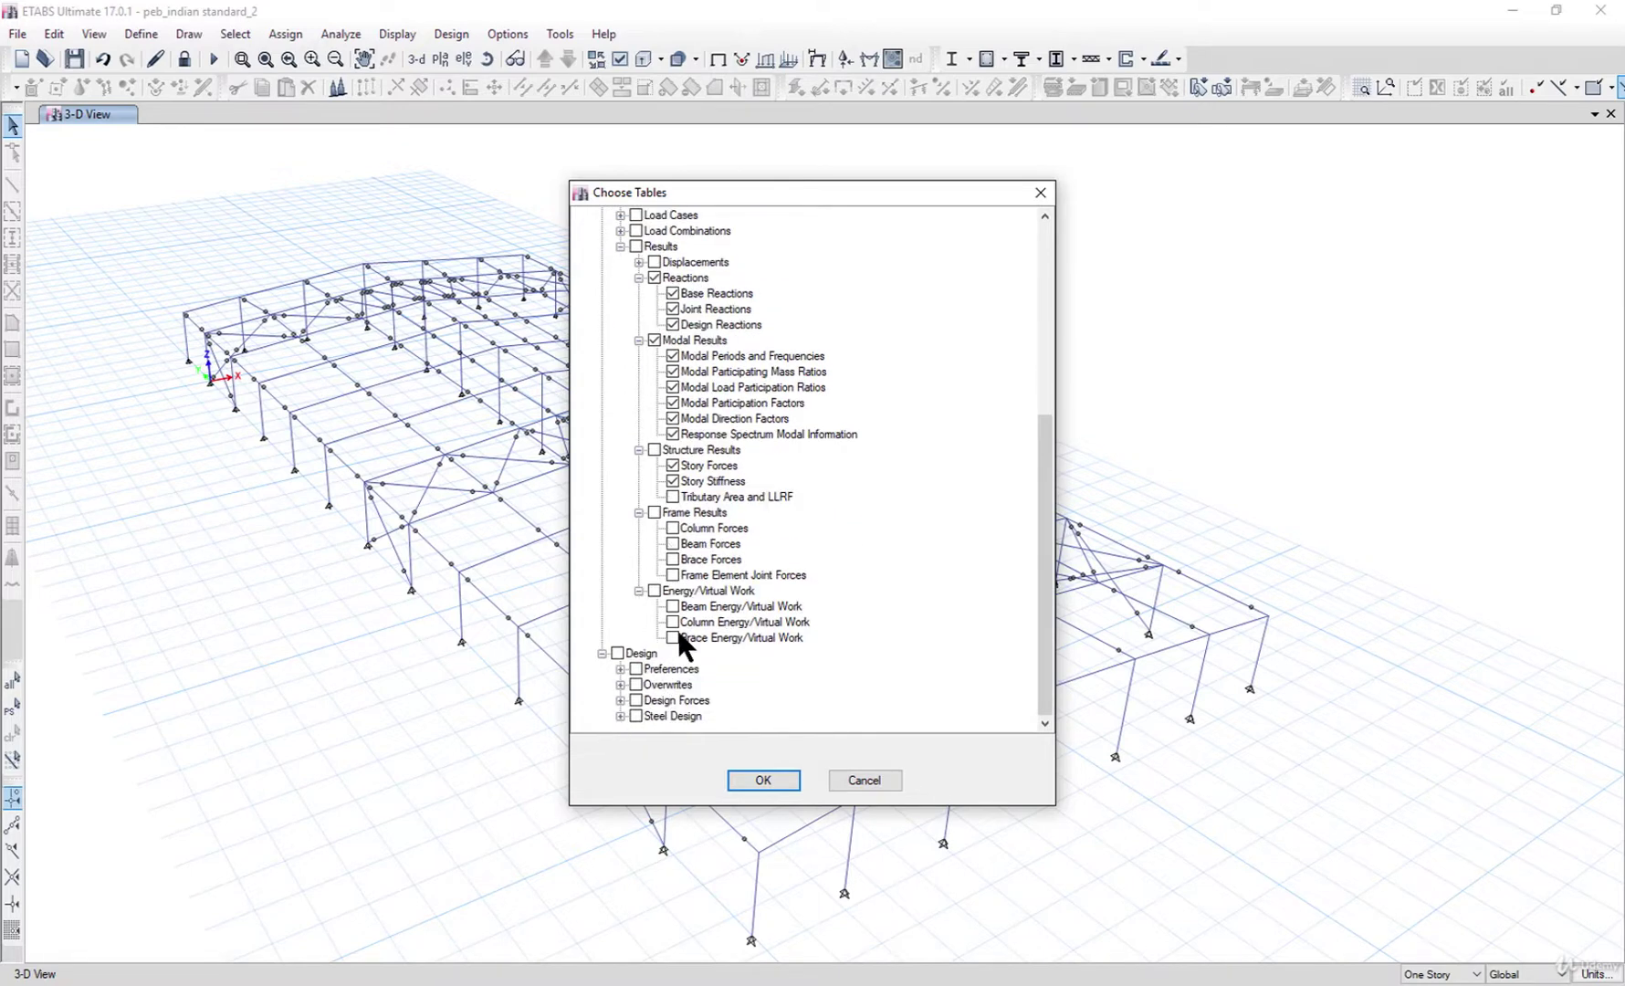
click(616, 699)
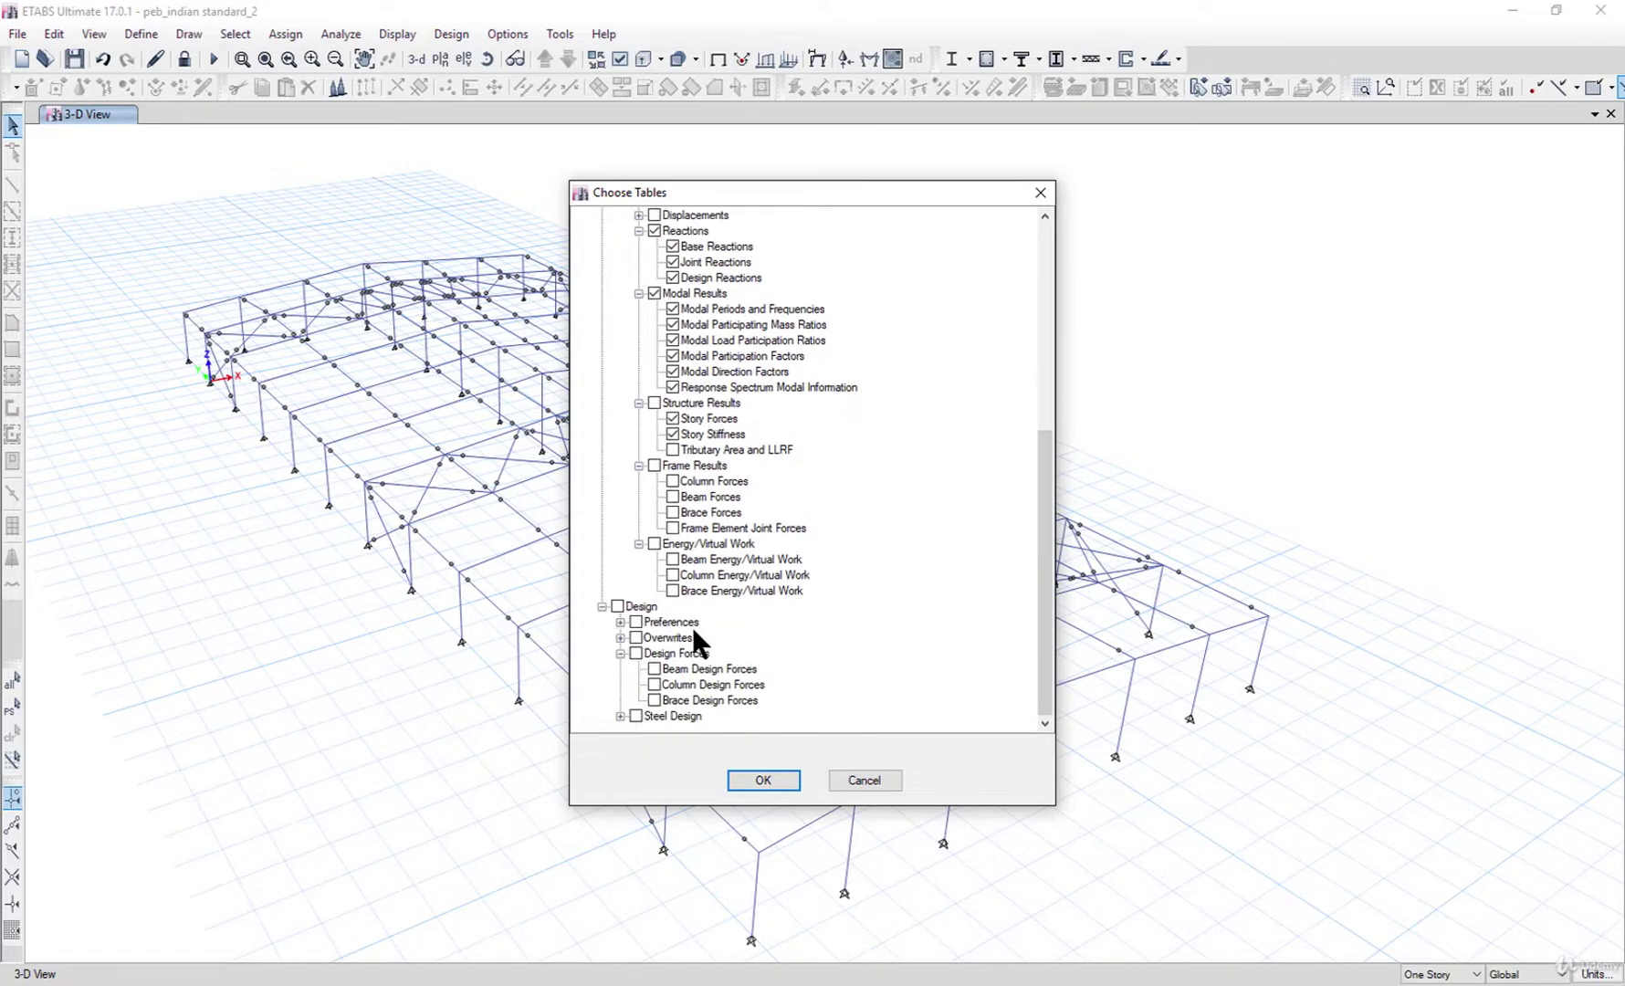
click(654, 700)
click(621, 715)
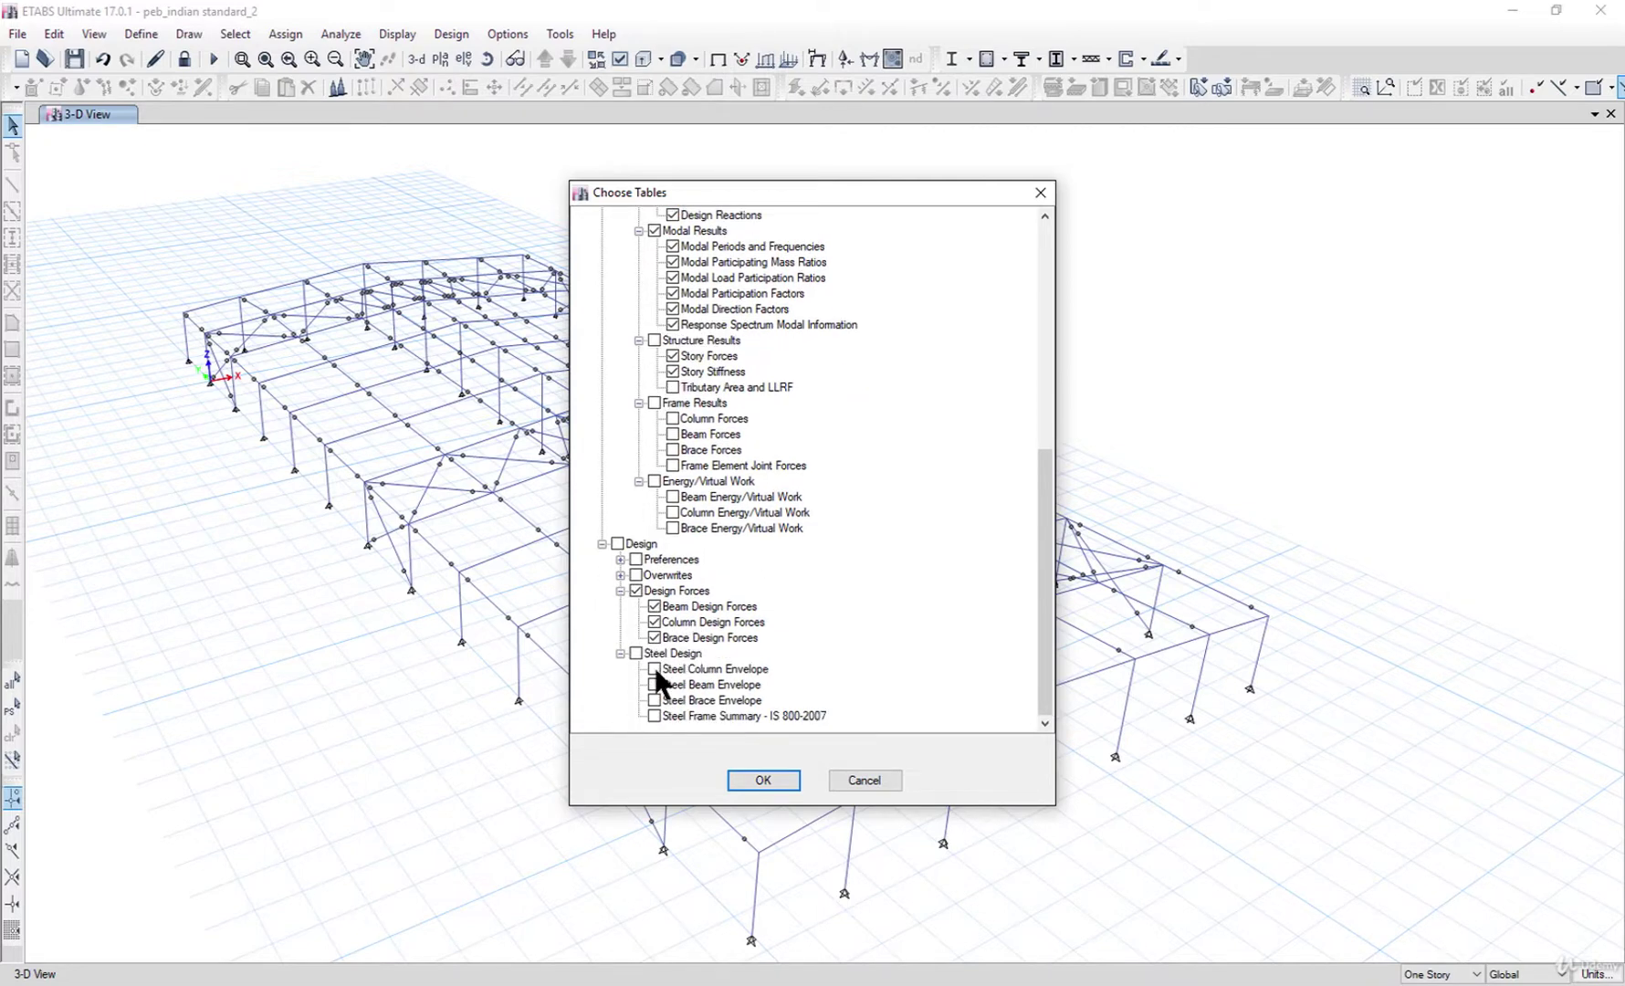
click(761, 780)
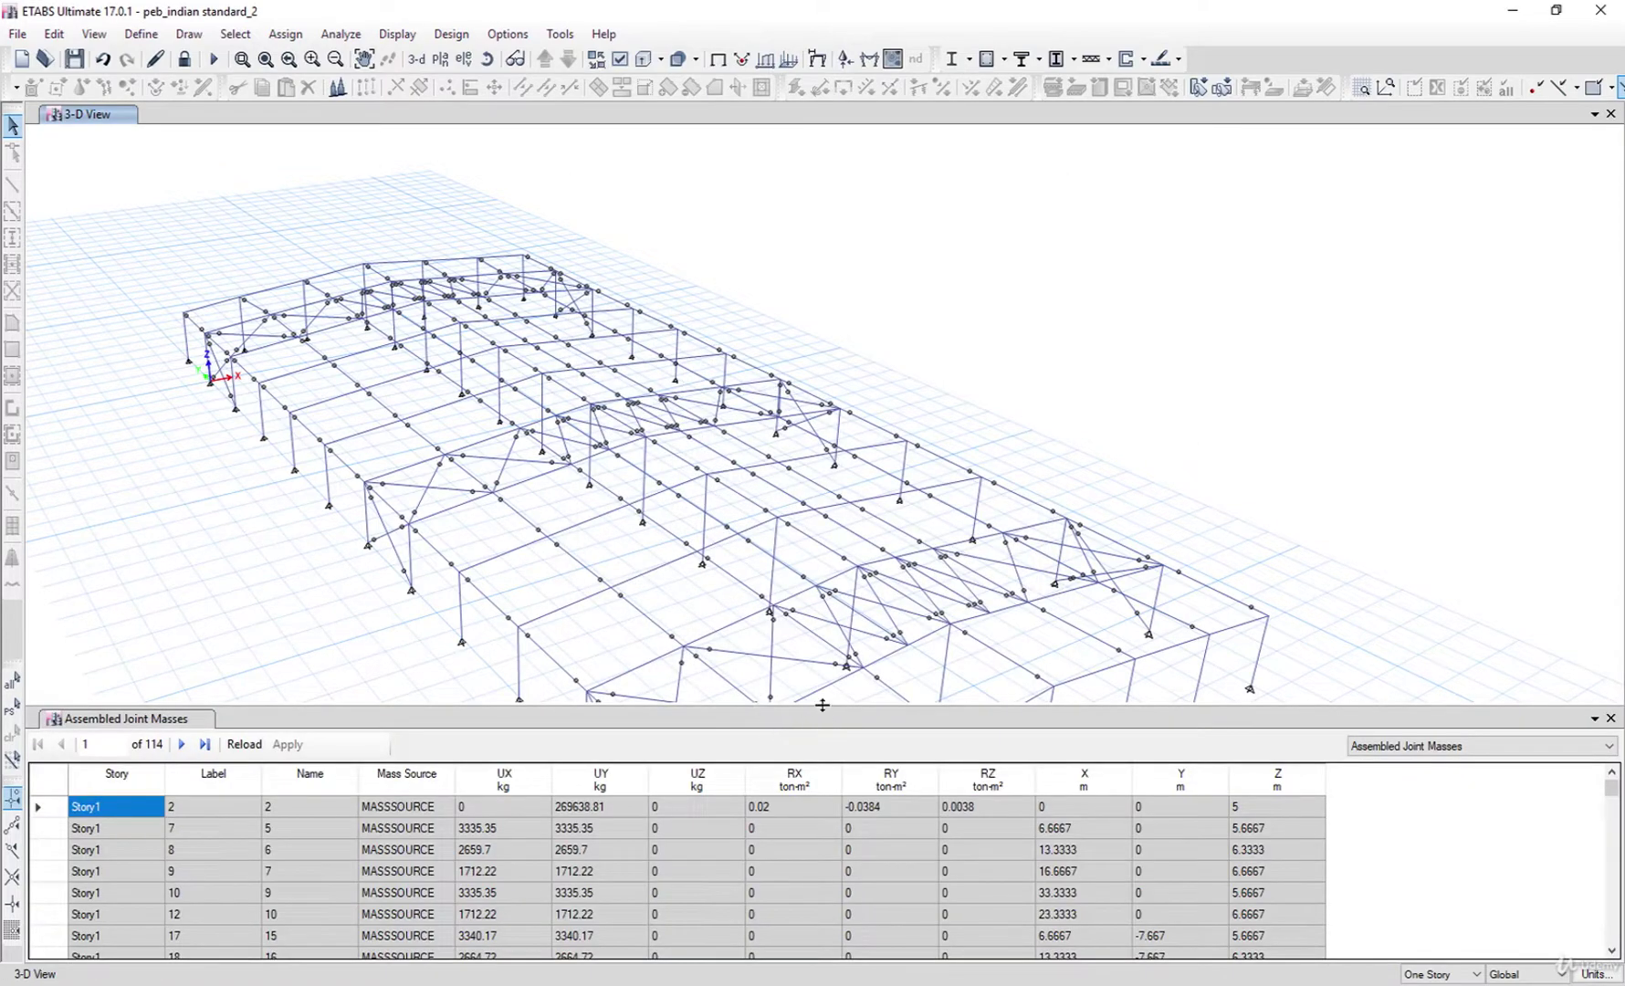
Enlarge the Assembled Joint Masses table over the 3-D model and list the other tables
drag(815, 711, 876, 281)
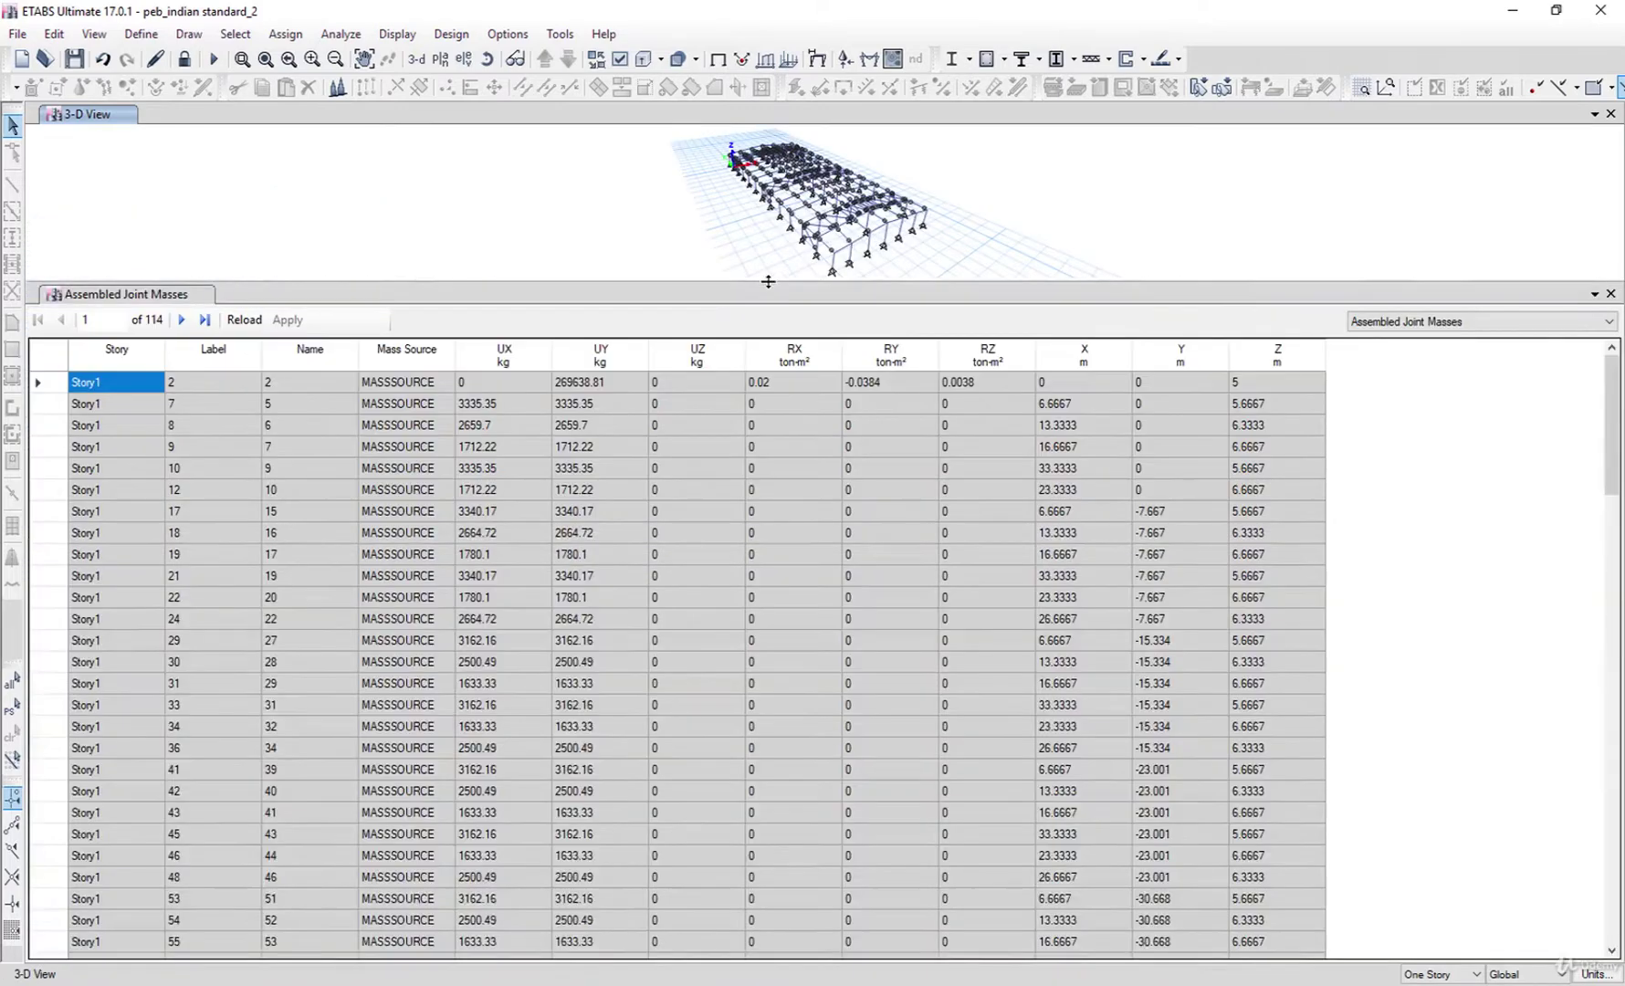
click(1519, 322)
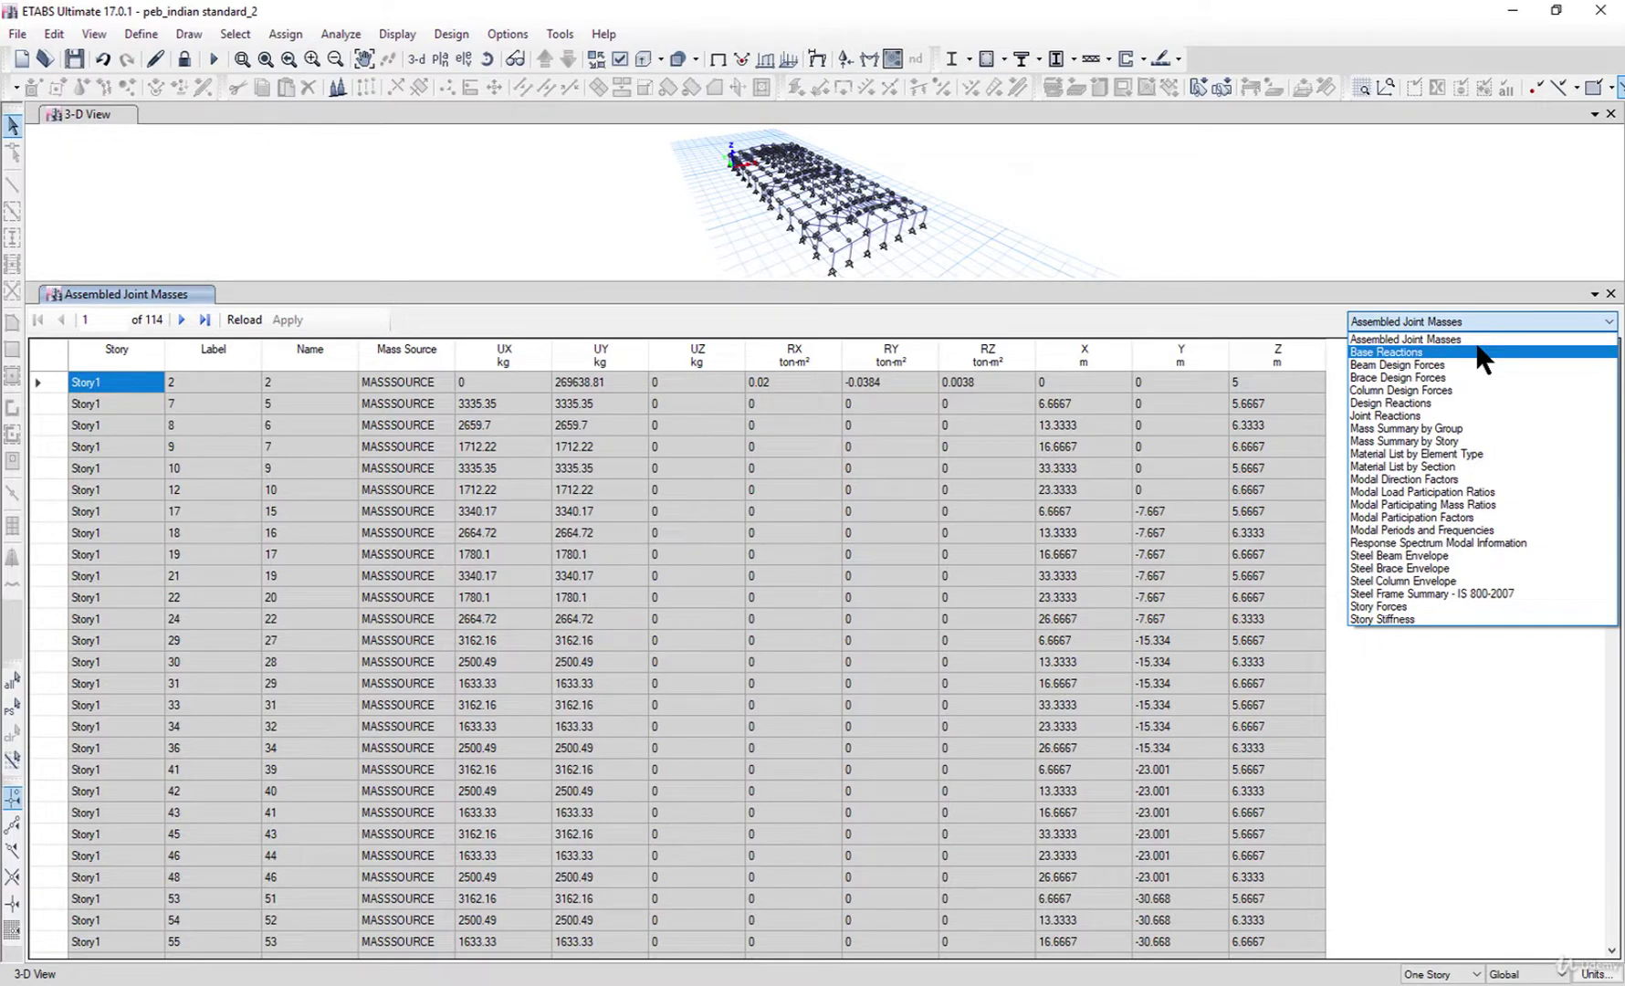
Show Base Reactions and compare FX/FY values for ELX, RSX Max, RSZ Max and ELZ
click(1483, 353)
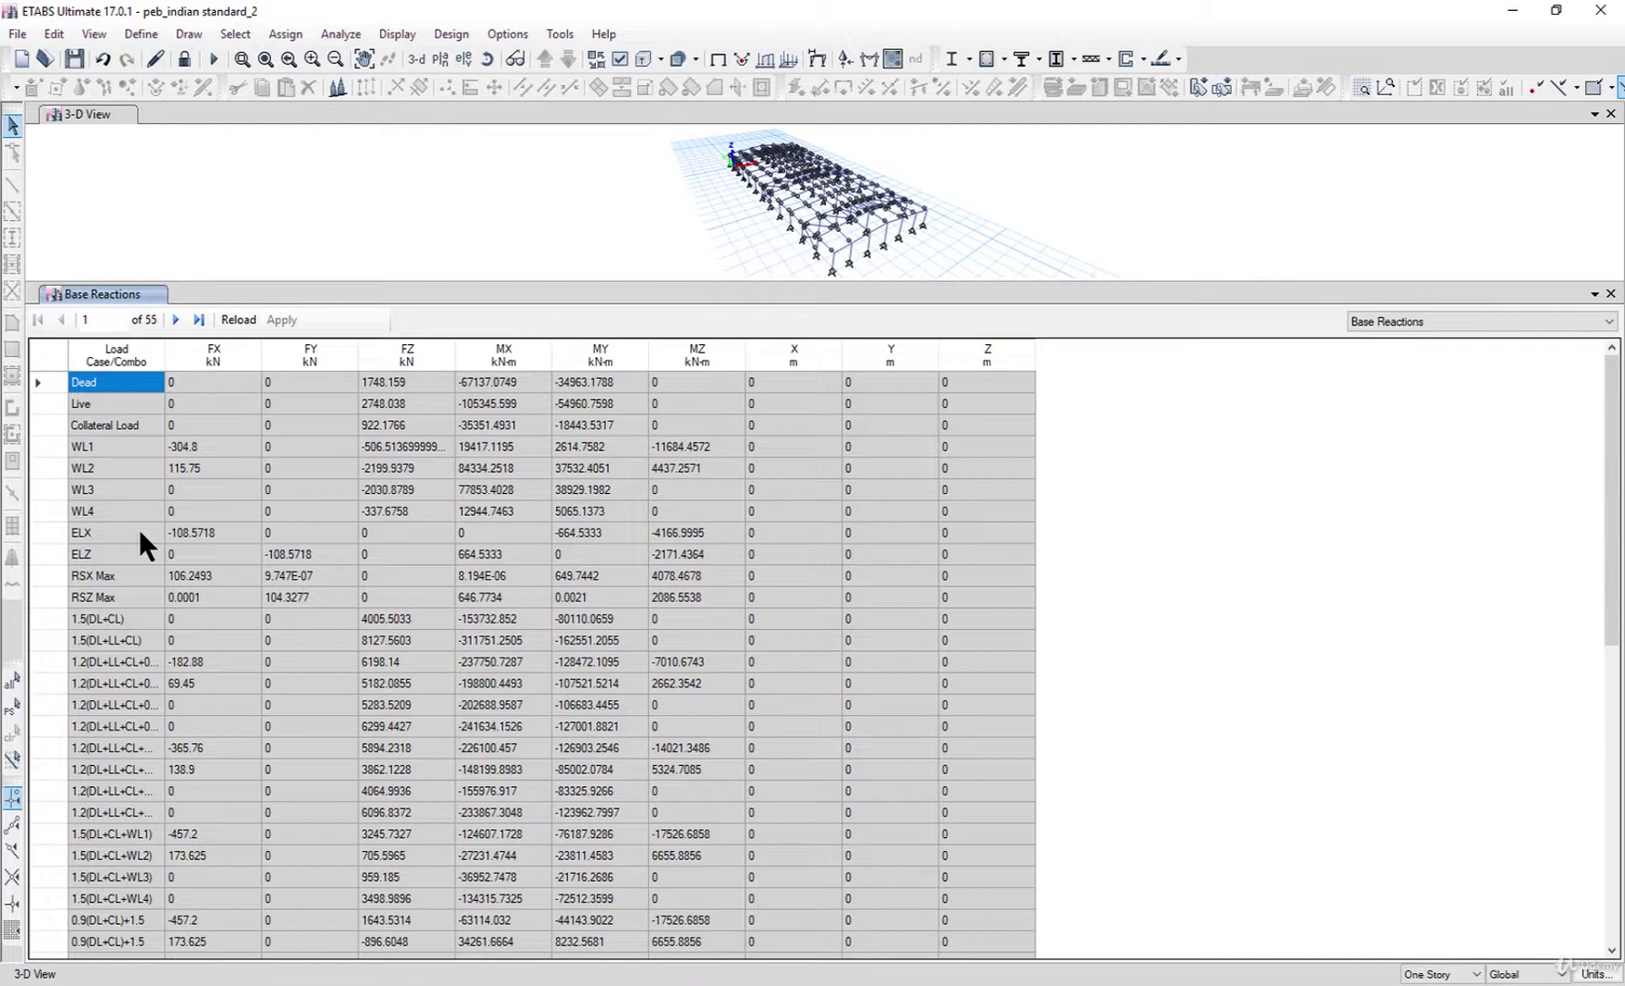
click(215, 532)
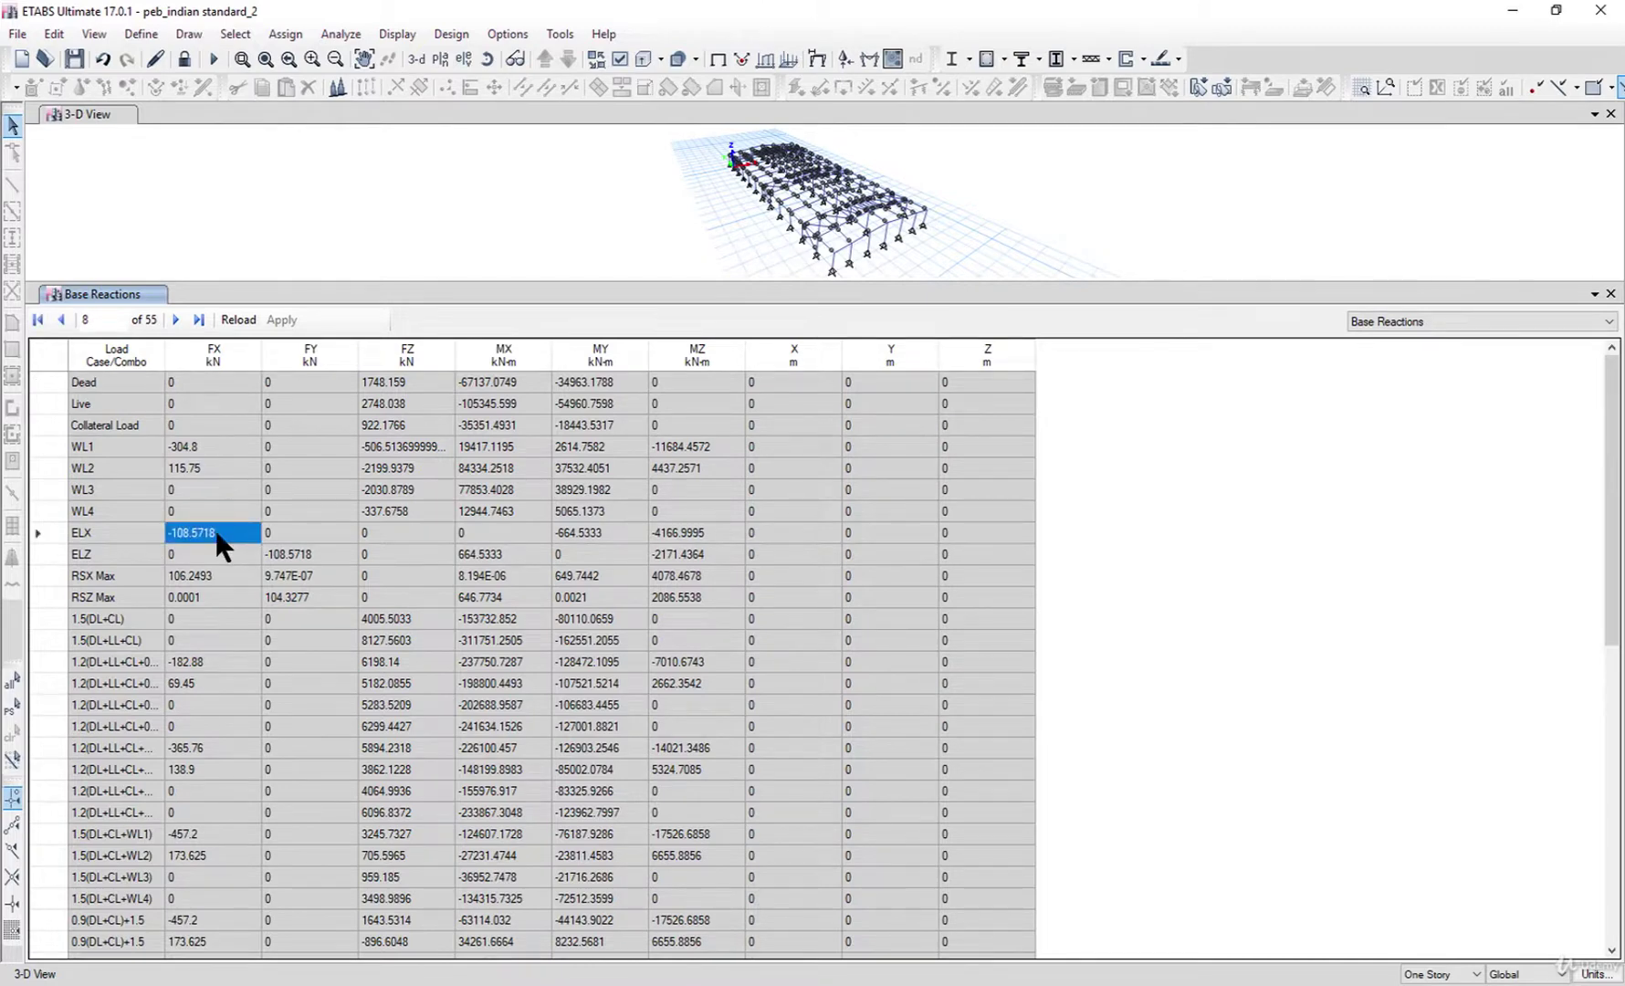
click(211, 575)
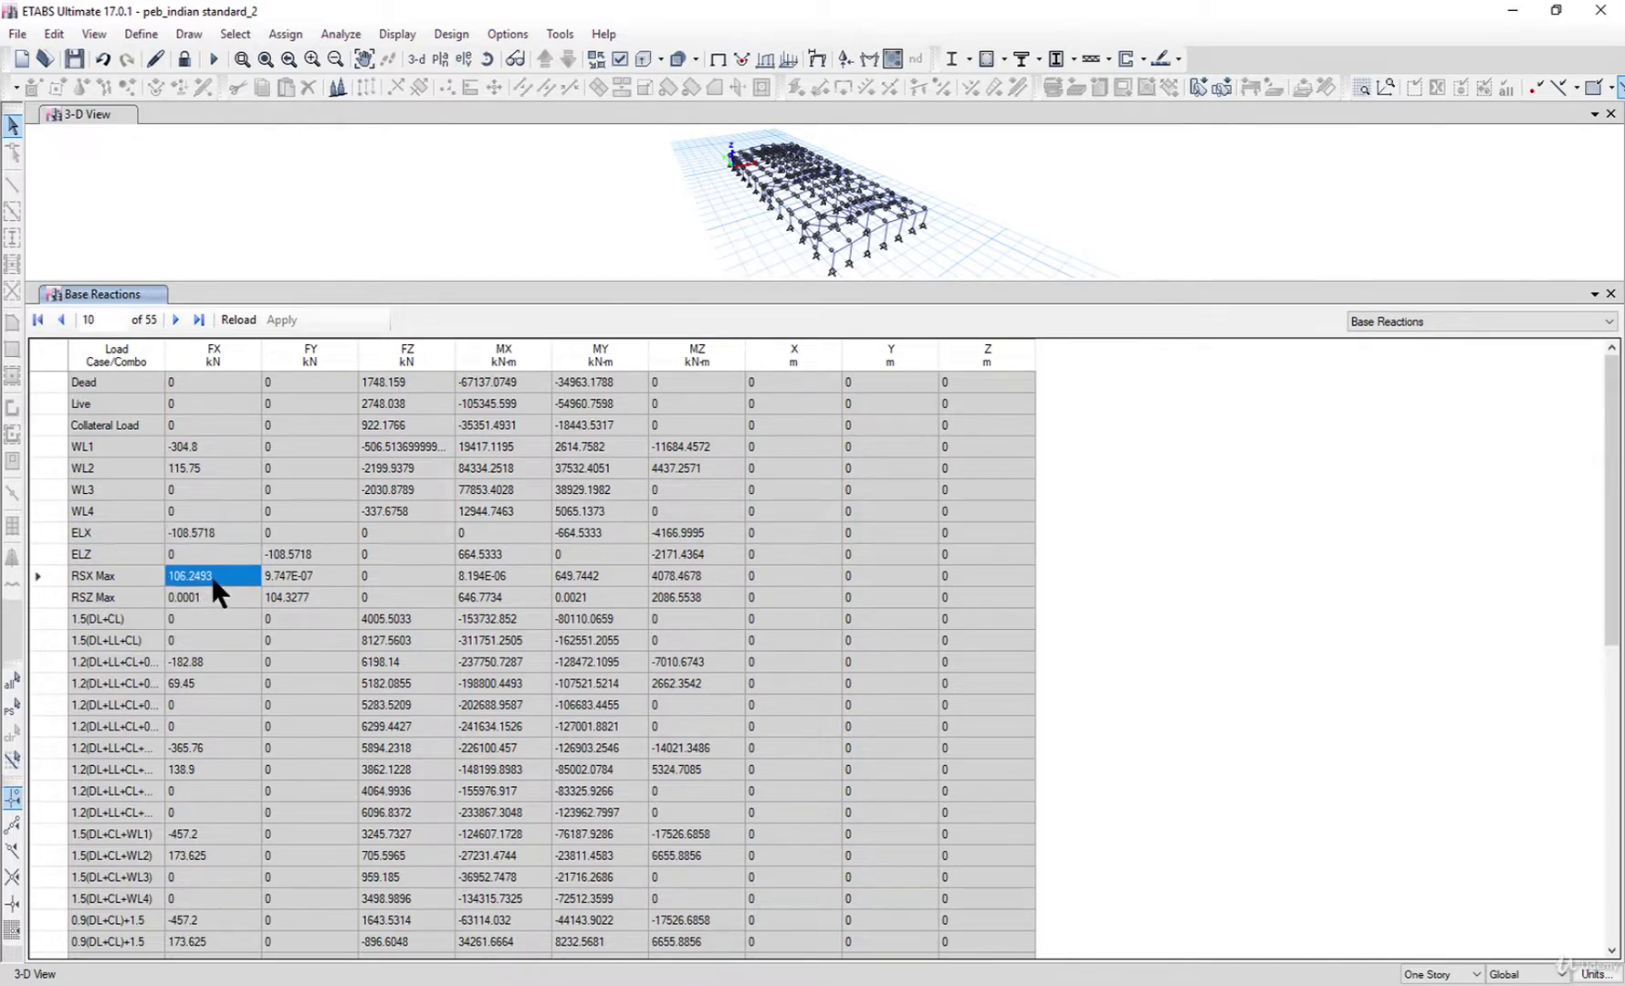
click(218, 531)
click(221, 577)
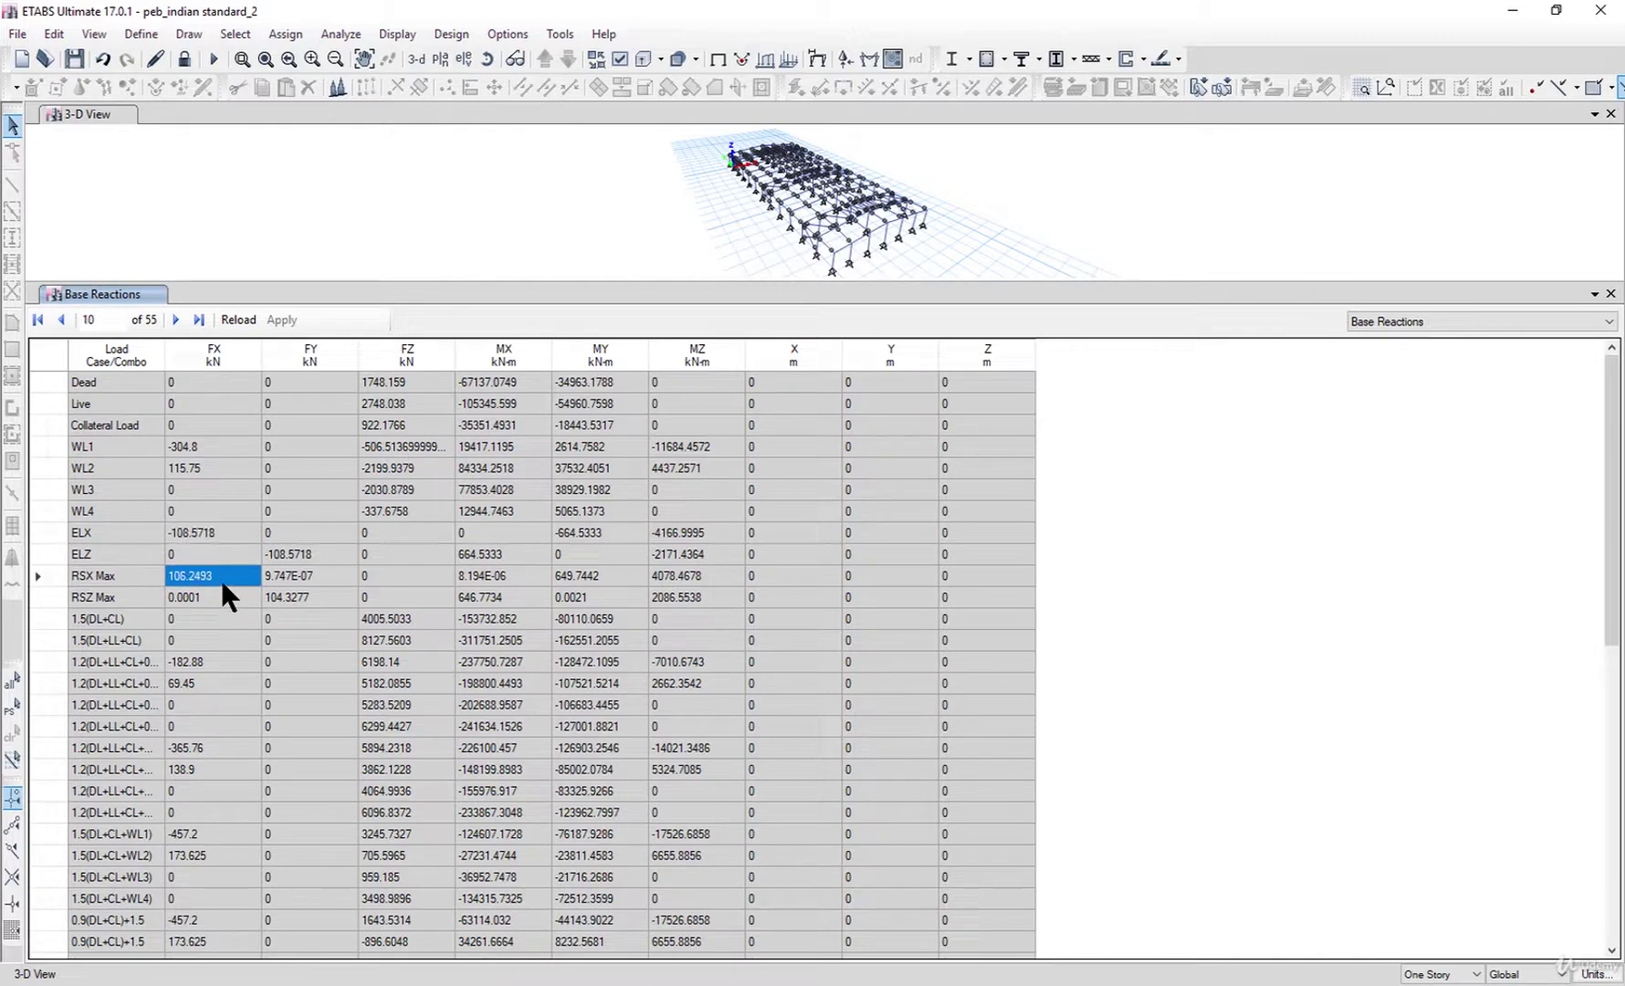
click(294, 599)
click(305, 557)
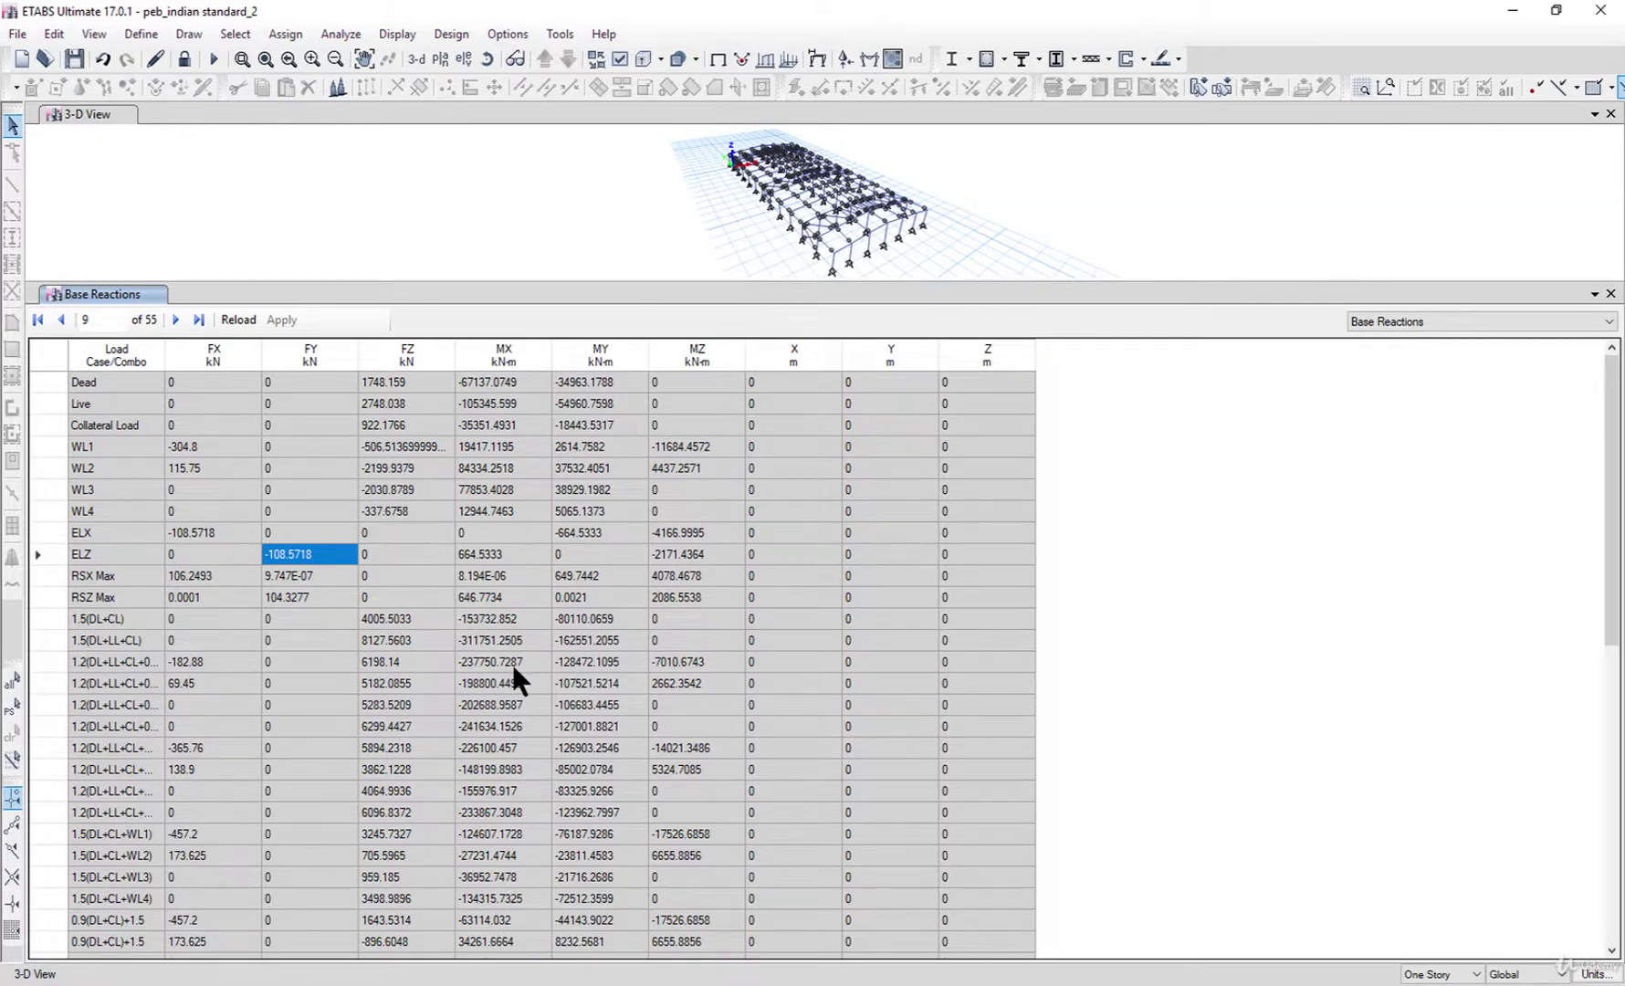
Scroll Base Reactions to the last load combination and list the result tables
scroll(514, 665, down, 2)
scroll(447, 734, down, 7)
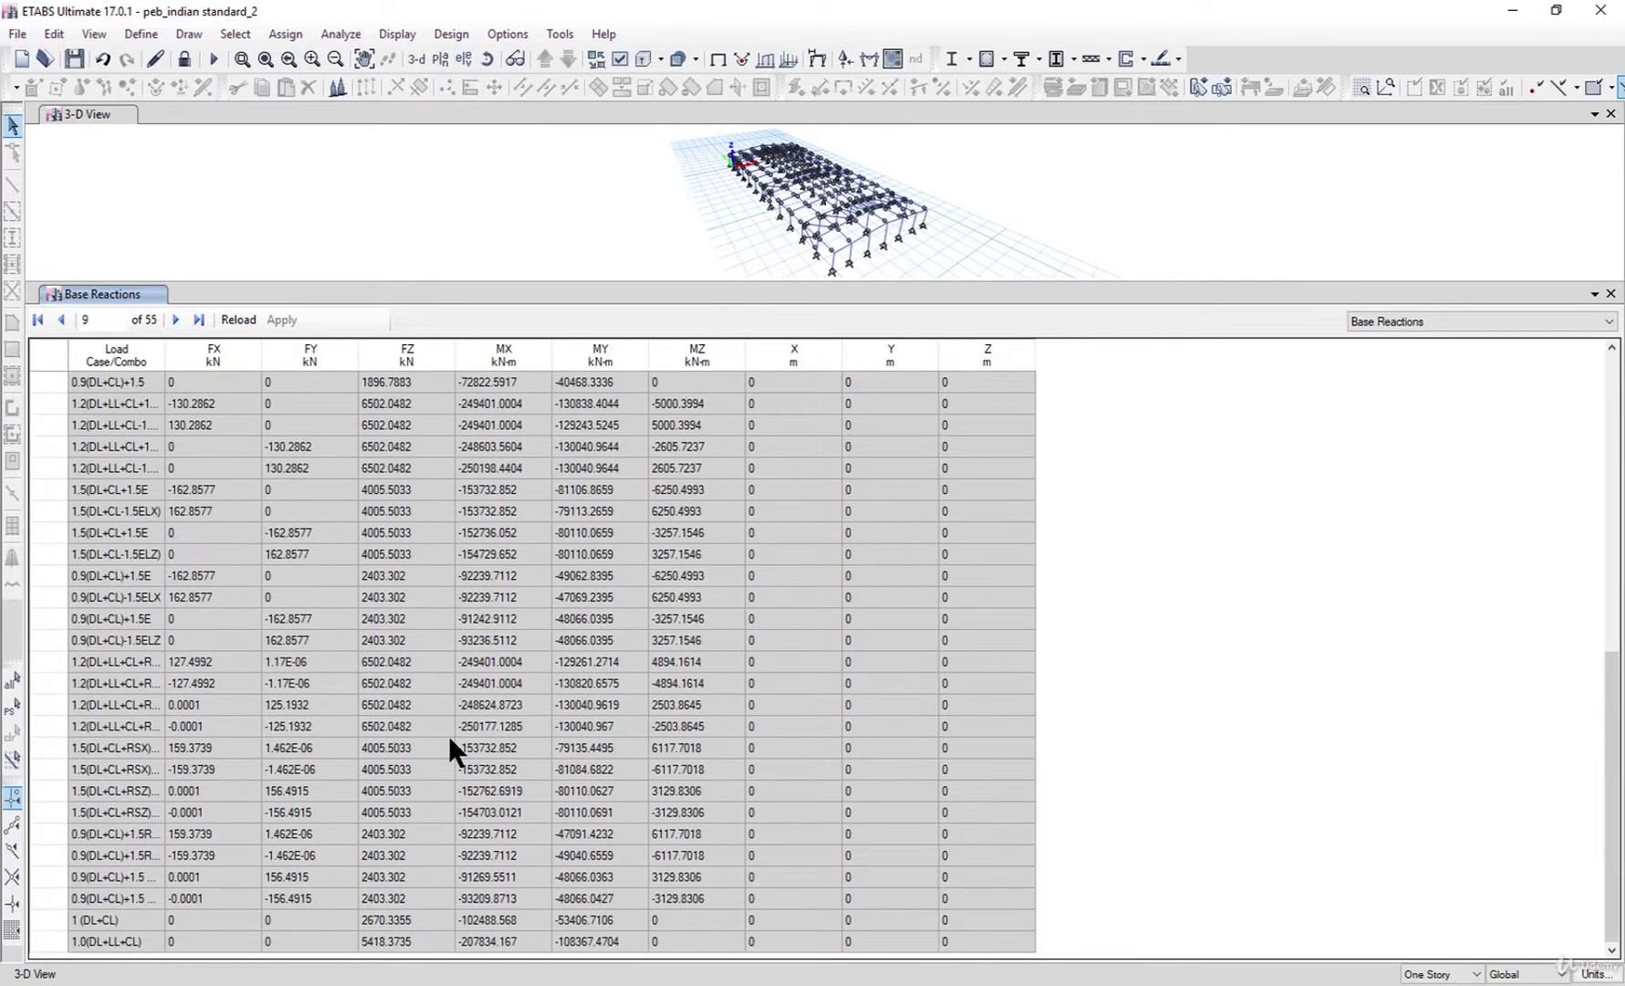
click(1470, 319)
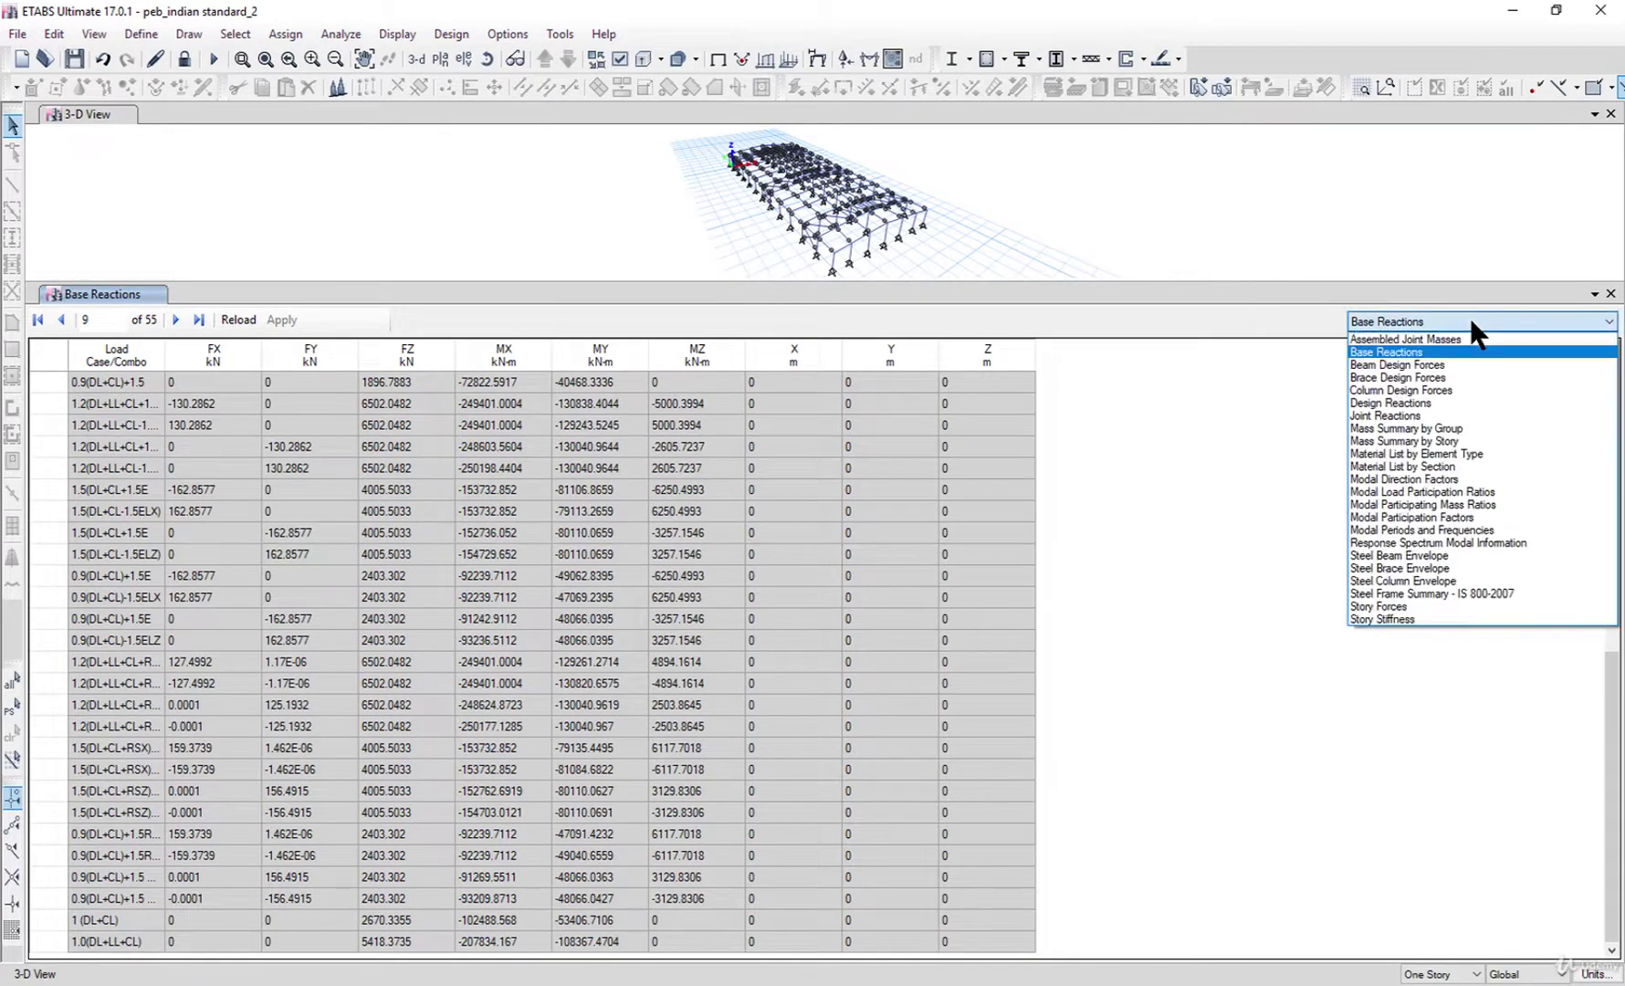
Show the Beam Design Forces table and widen the Load Combo column to read full names
click(1441, 365)
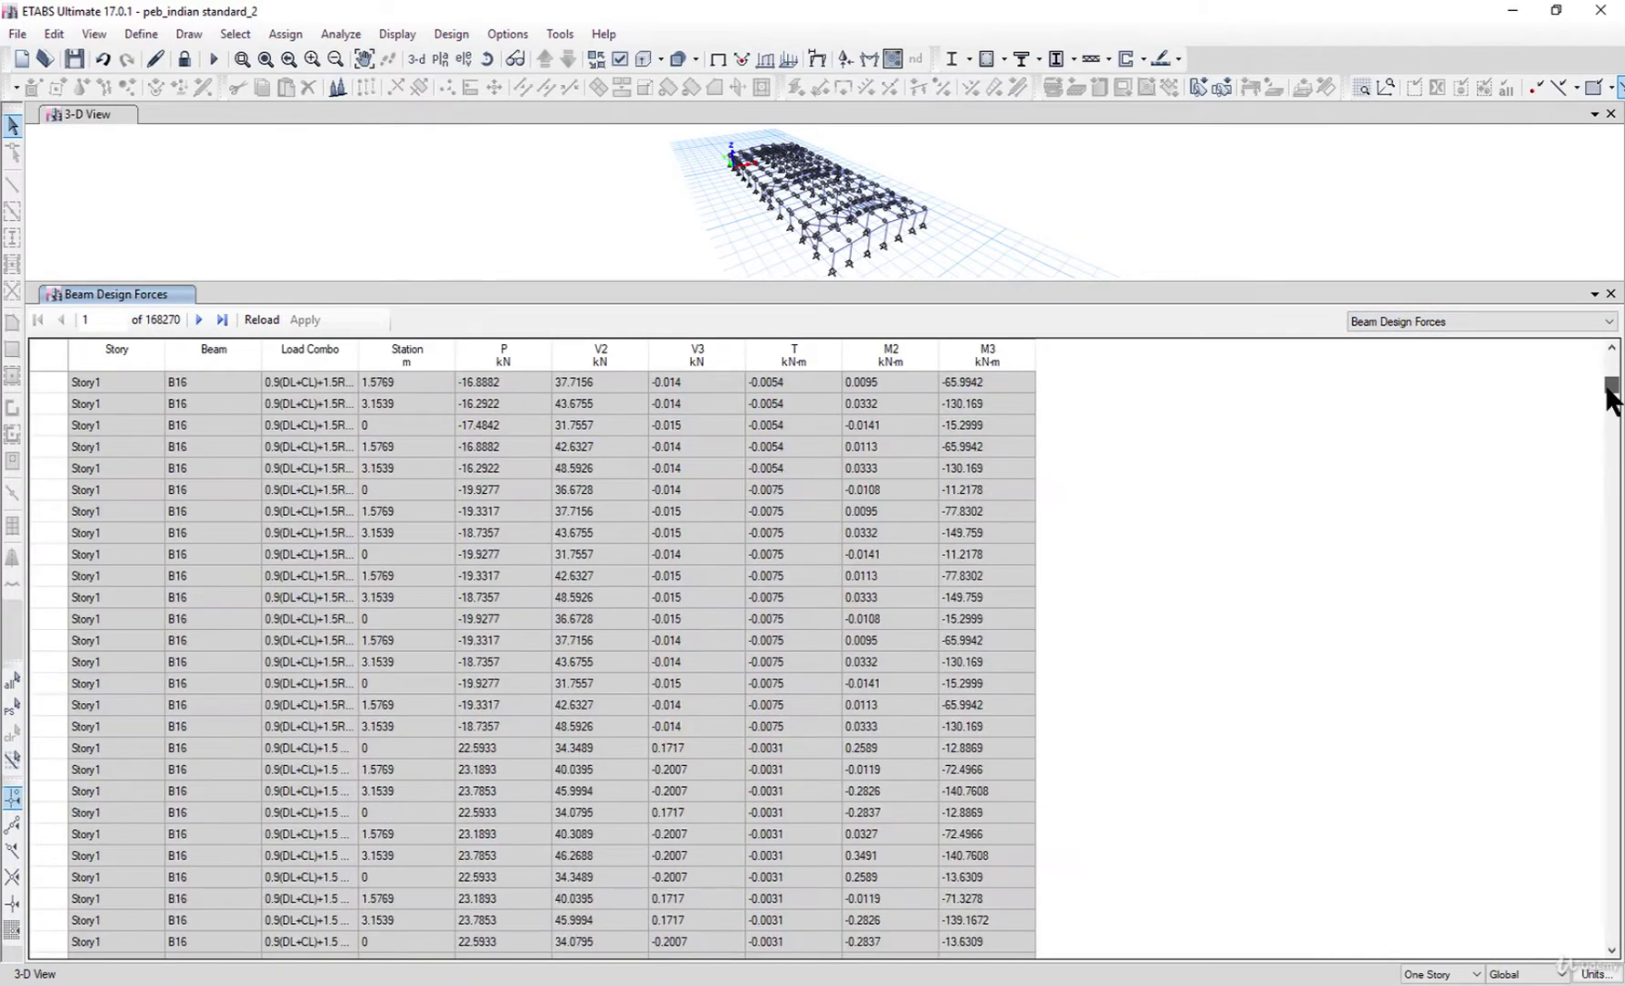
mouse_move(1614, 385)
mouse_down()
mouse_move(1618, 497)
mouse_move(1618, 375)
mouse_up()
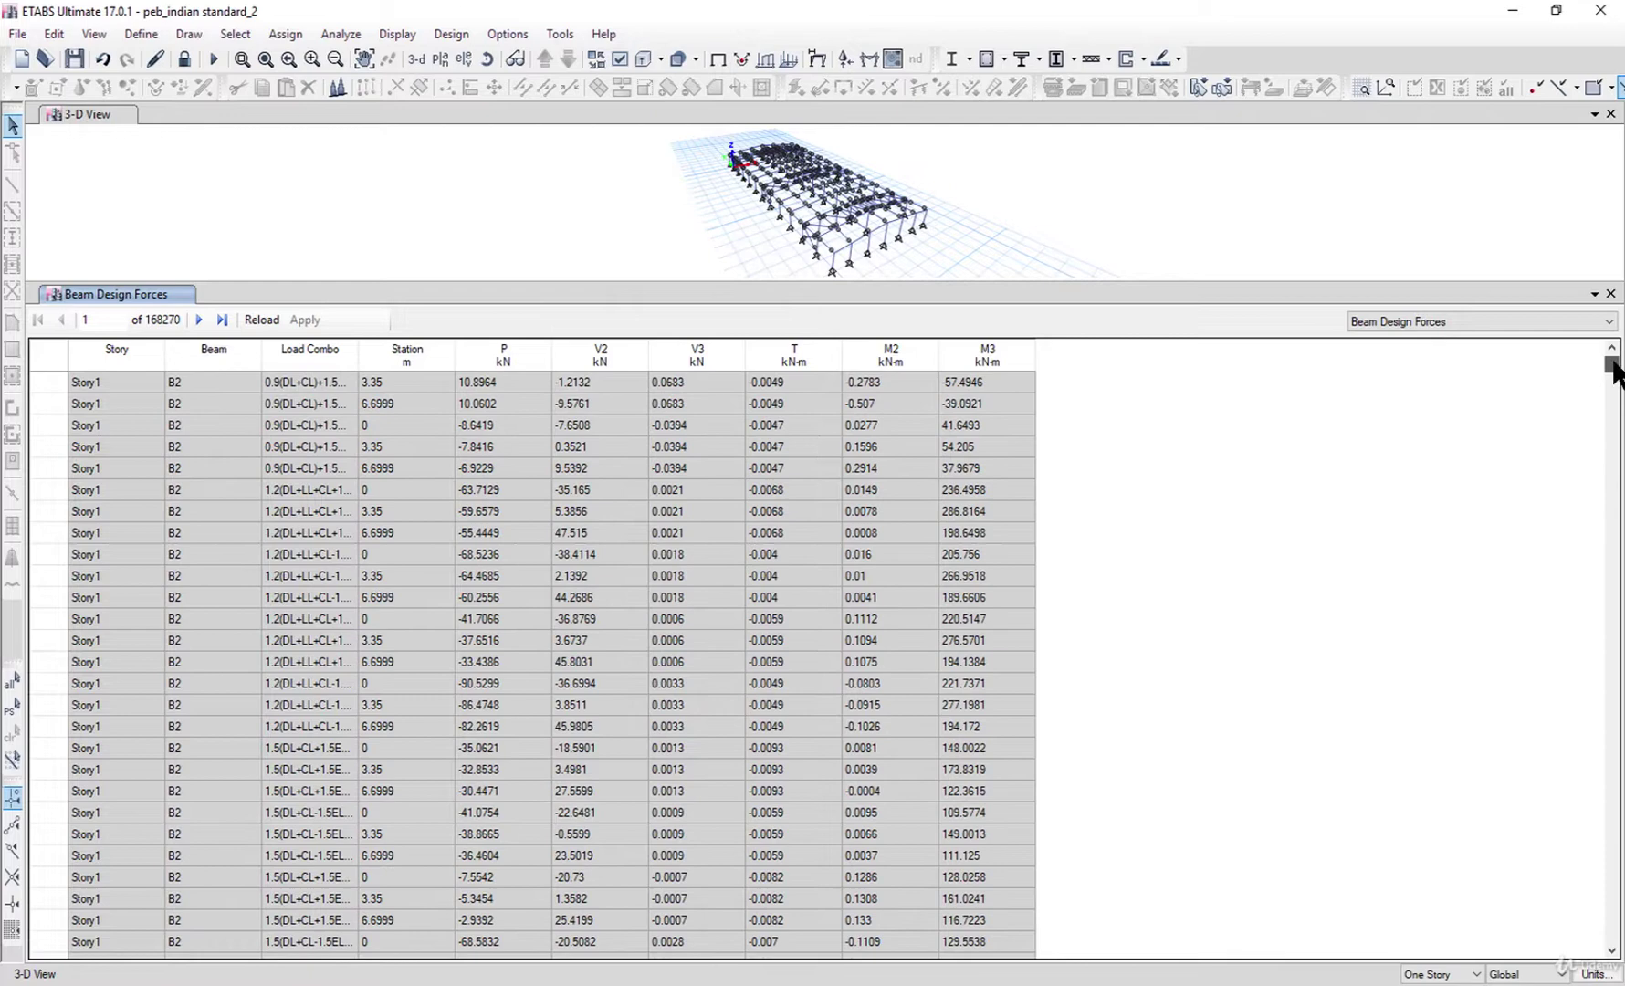
click(222, 391)
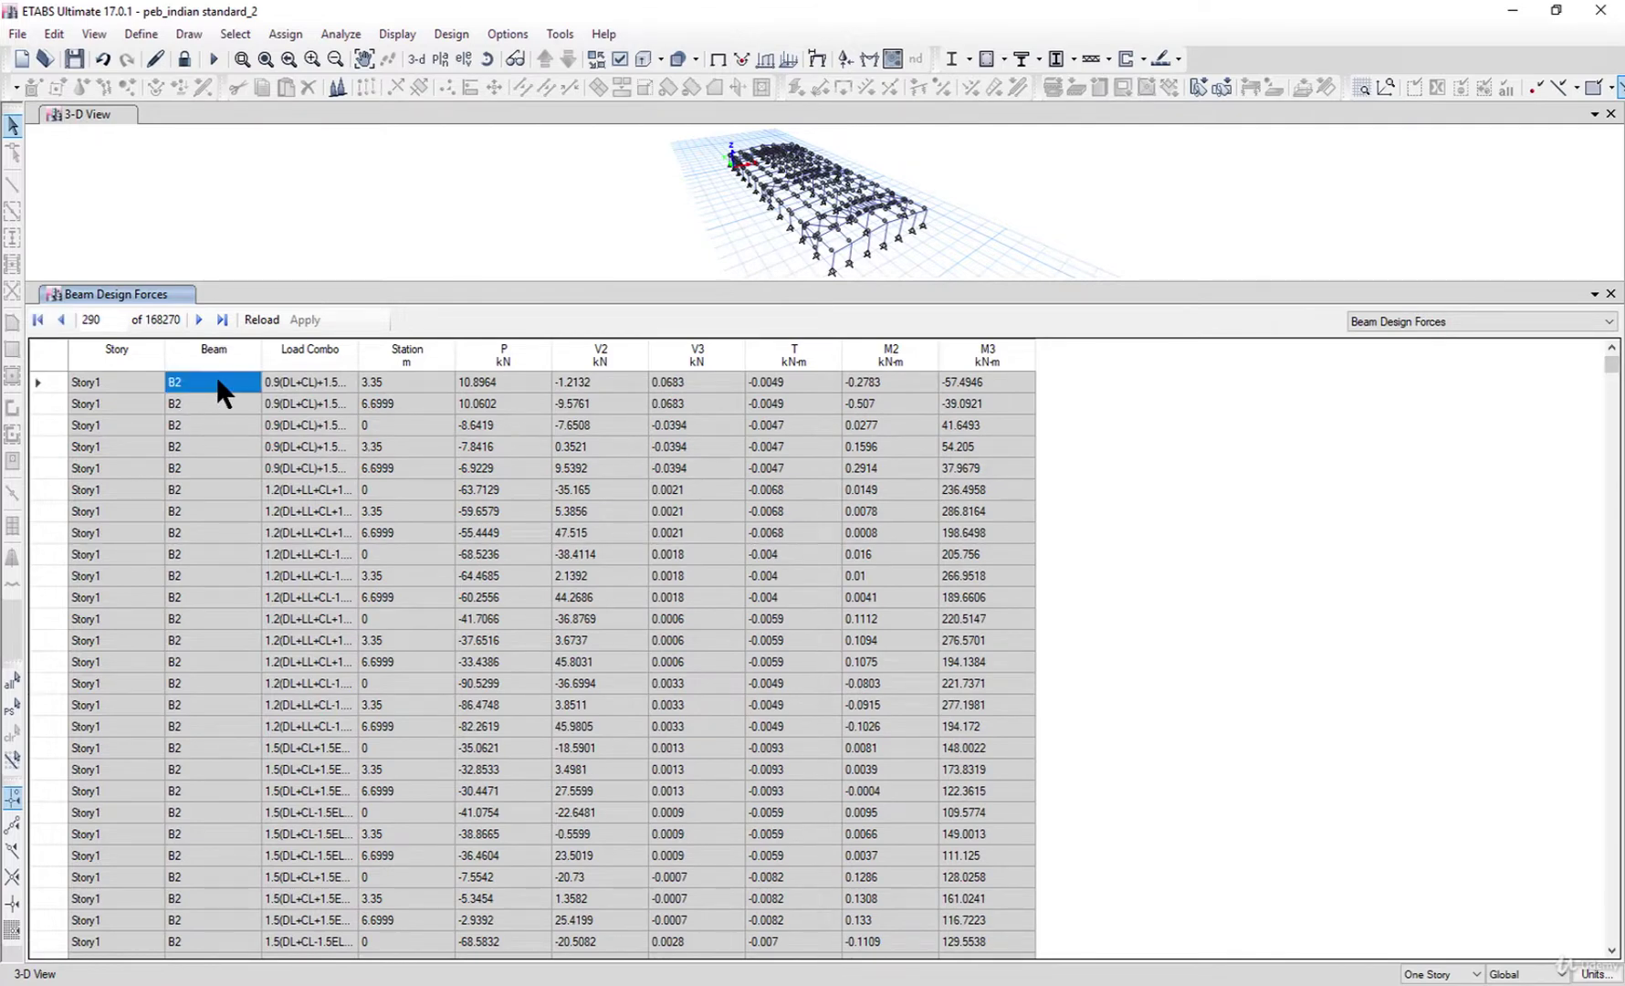
drag(358, 355, 441, 354)
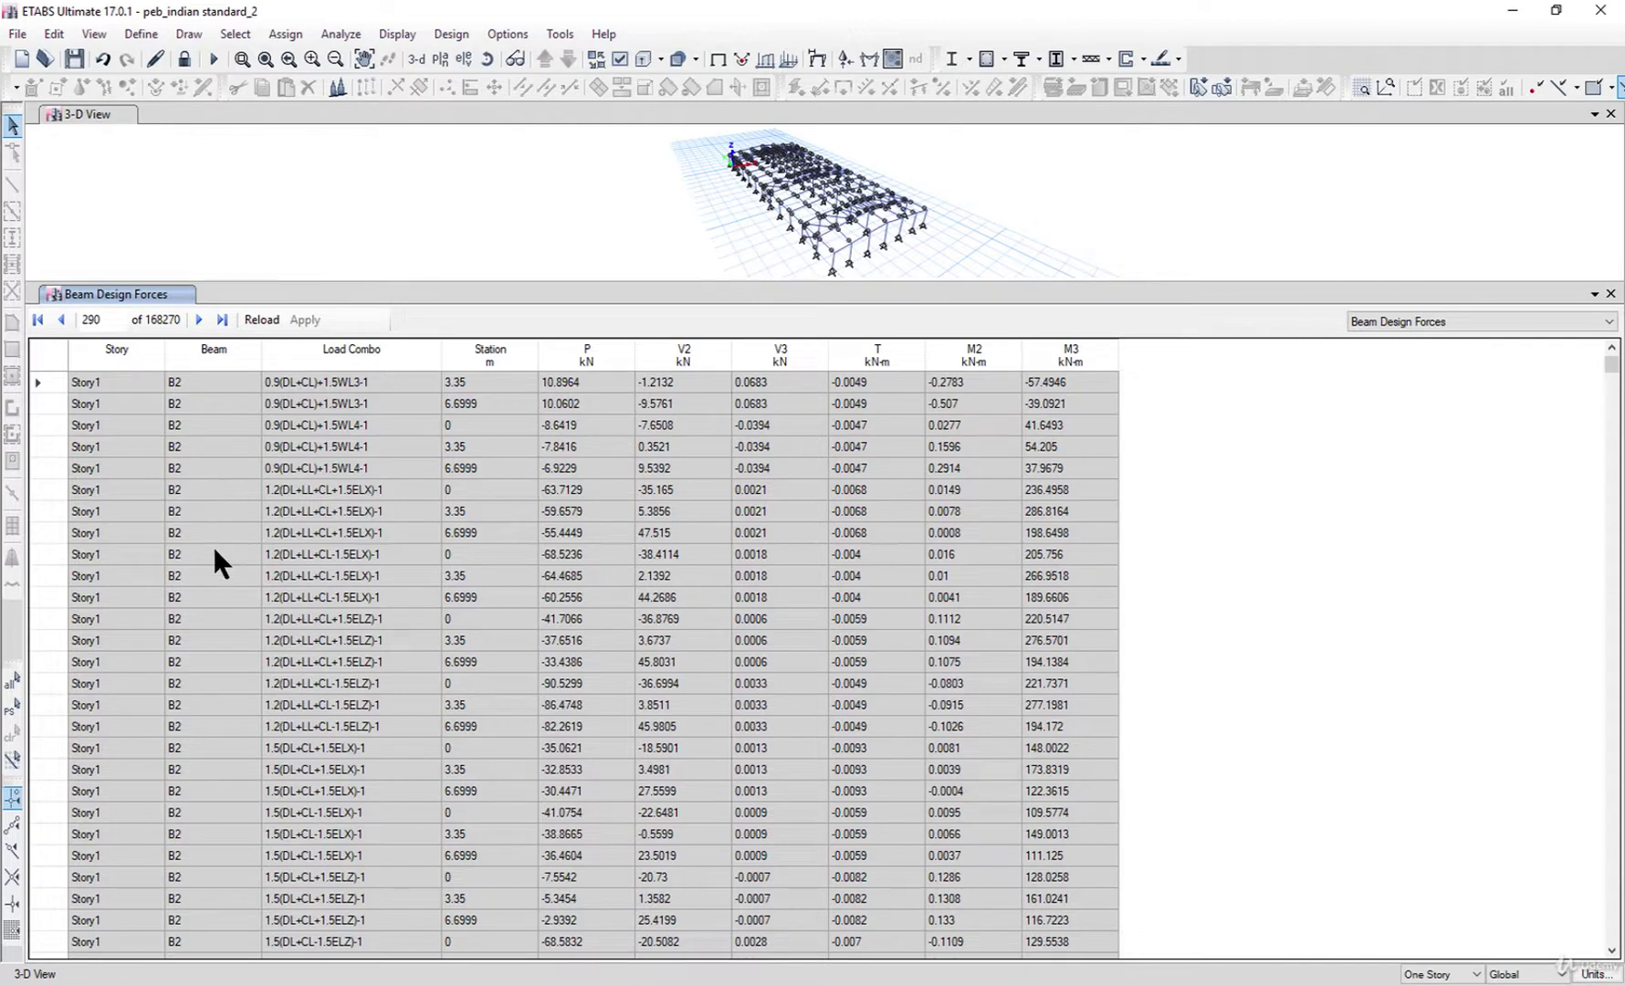
key(Down)
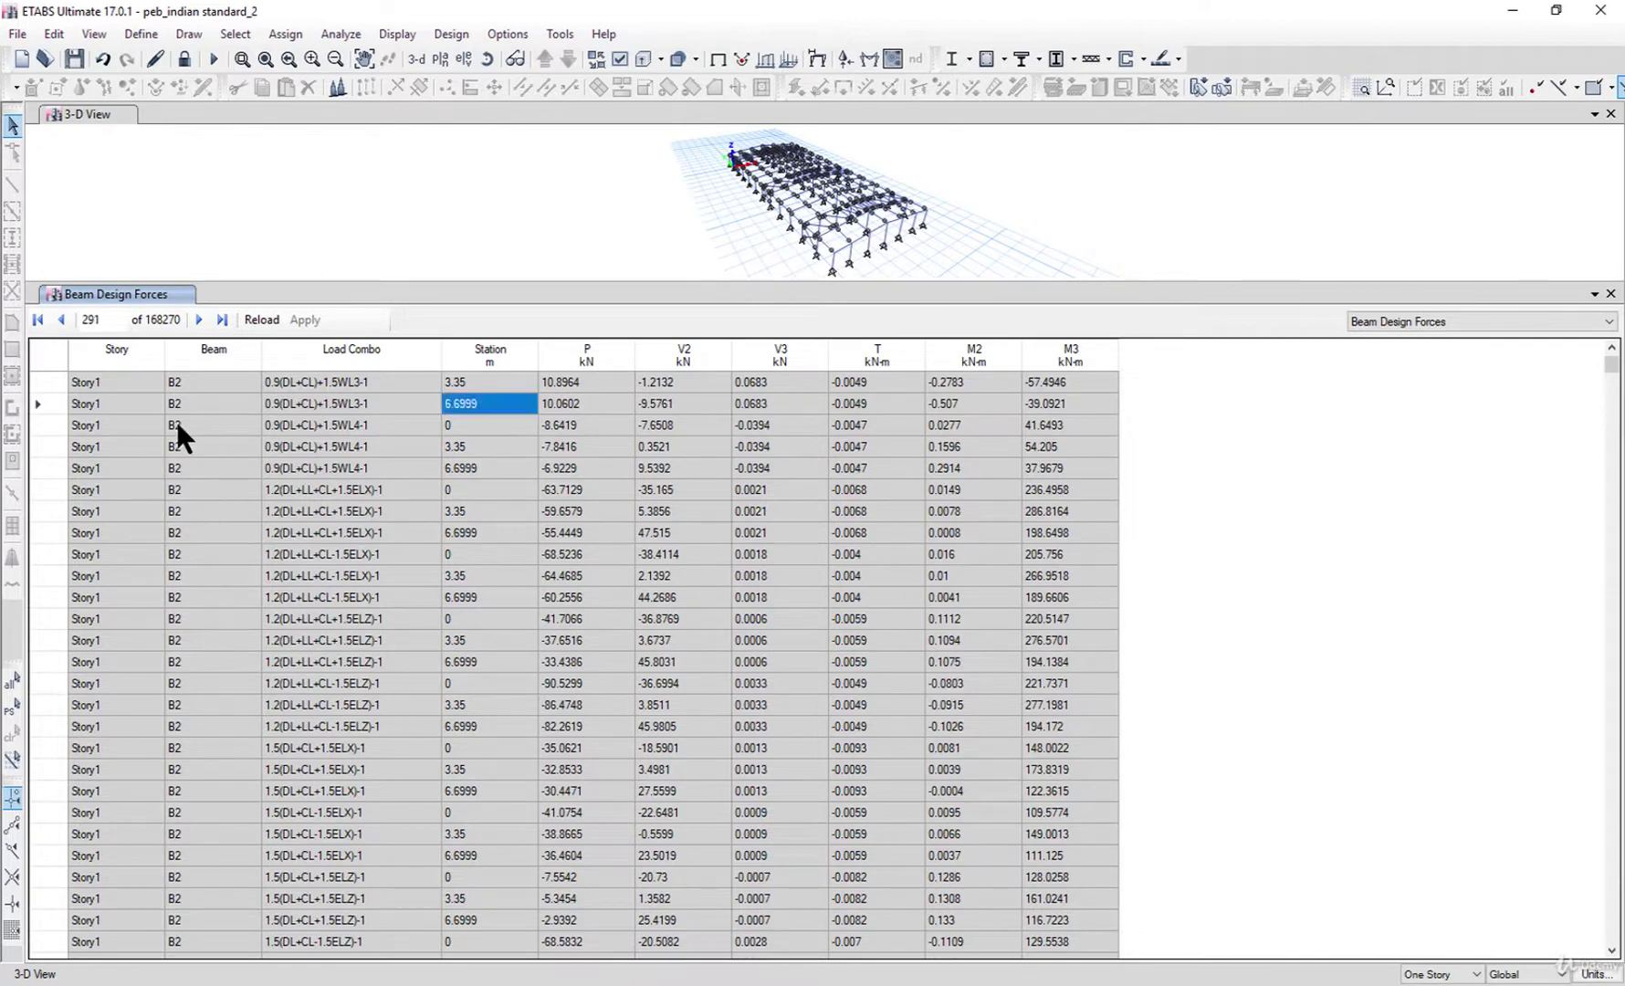
Inspect beam B2 forces at stations 0, 3.35 and 6.6999 for the WL1 and WL2 combinations
click(209, 423)
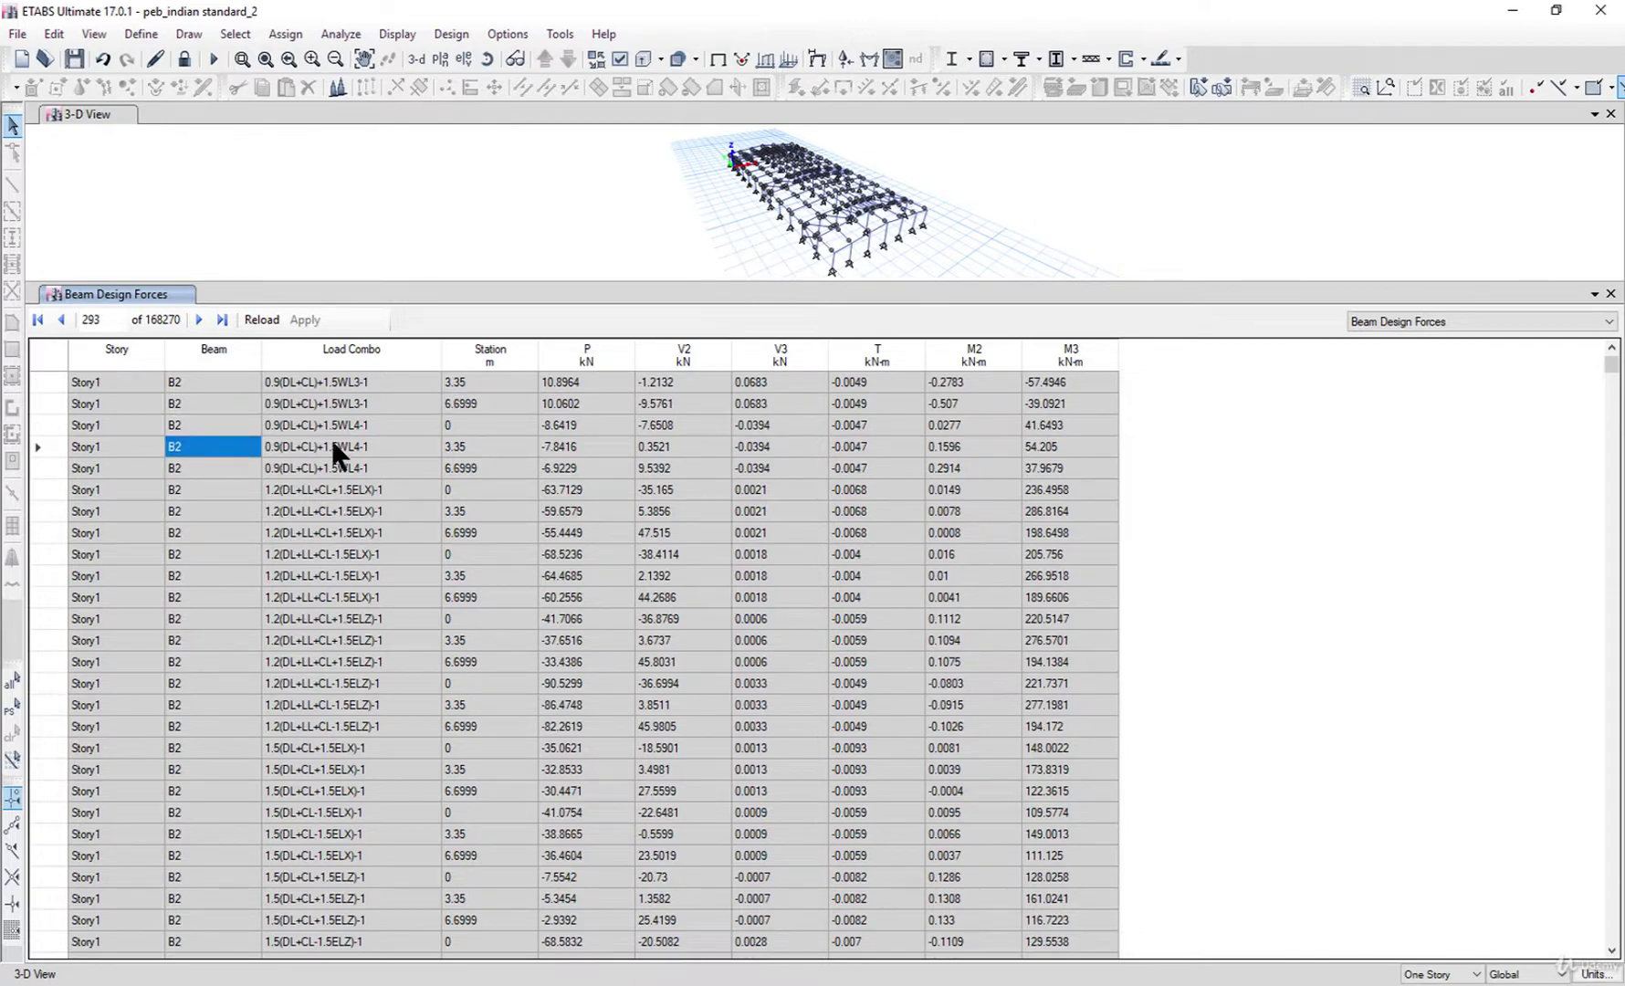
key(Right)
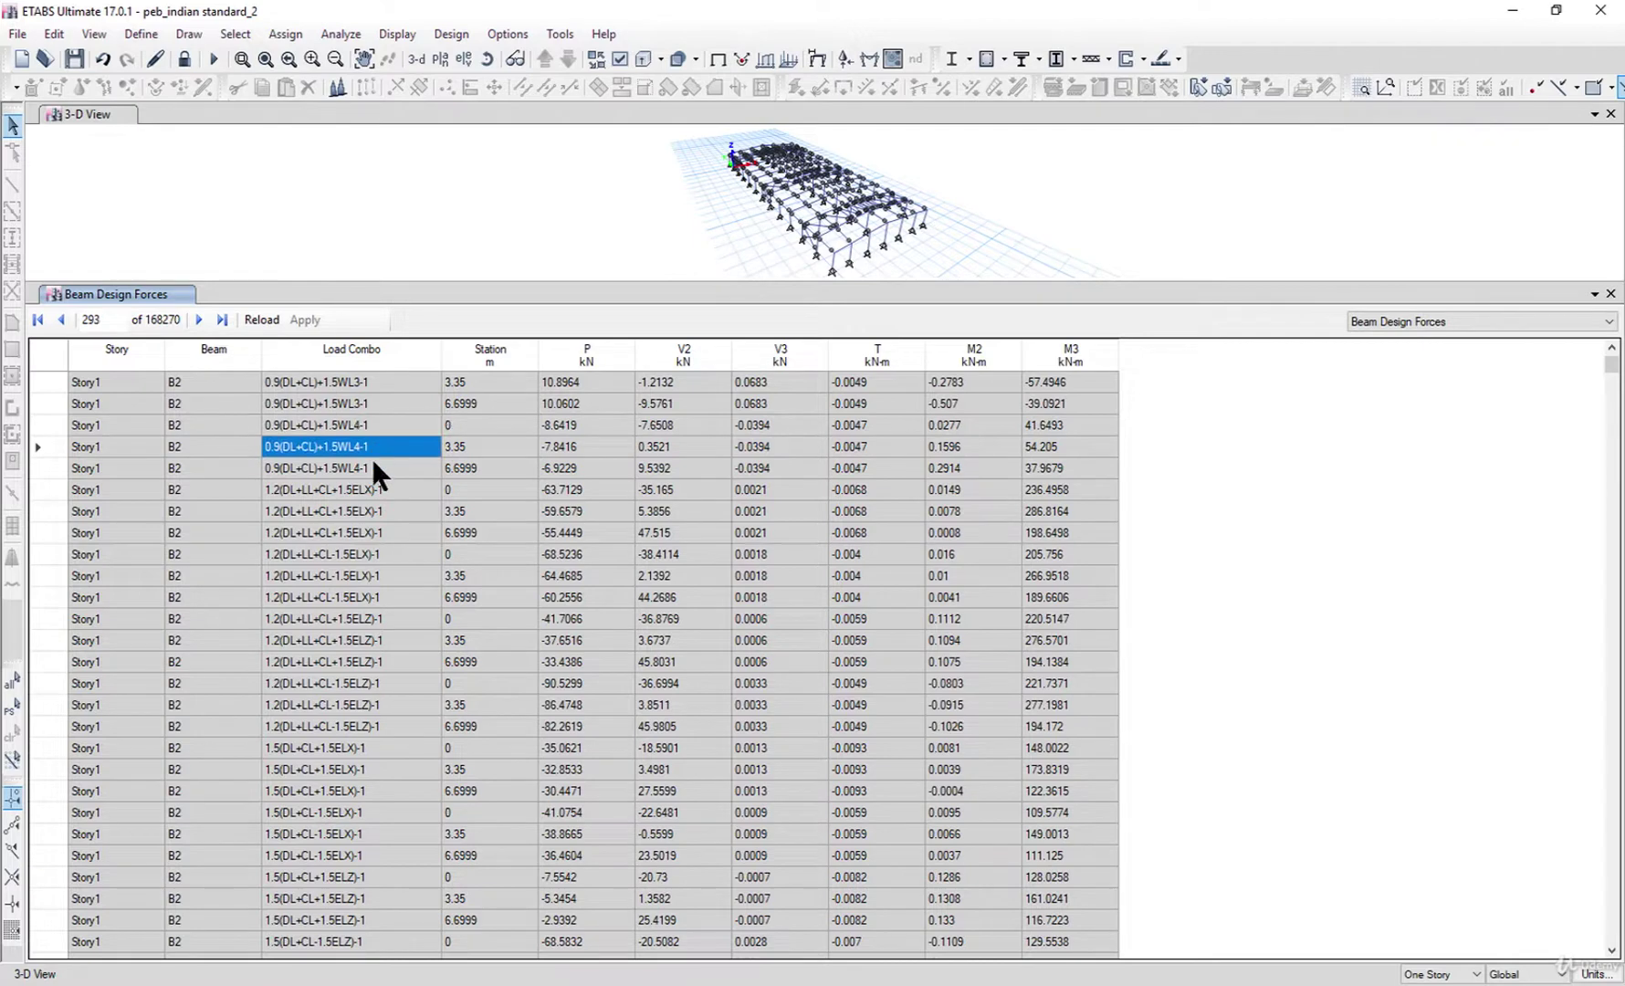
key(Right)
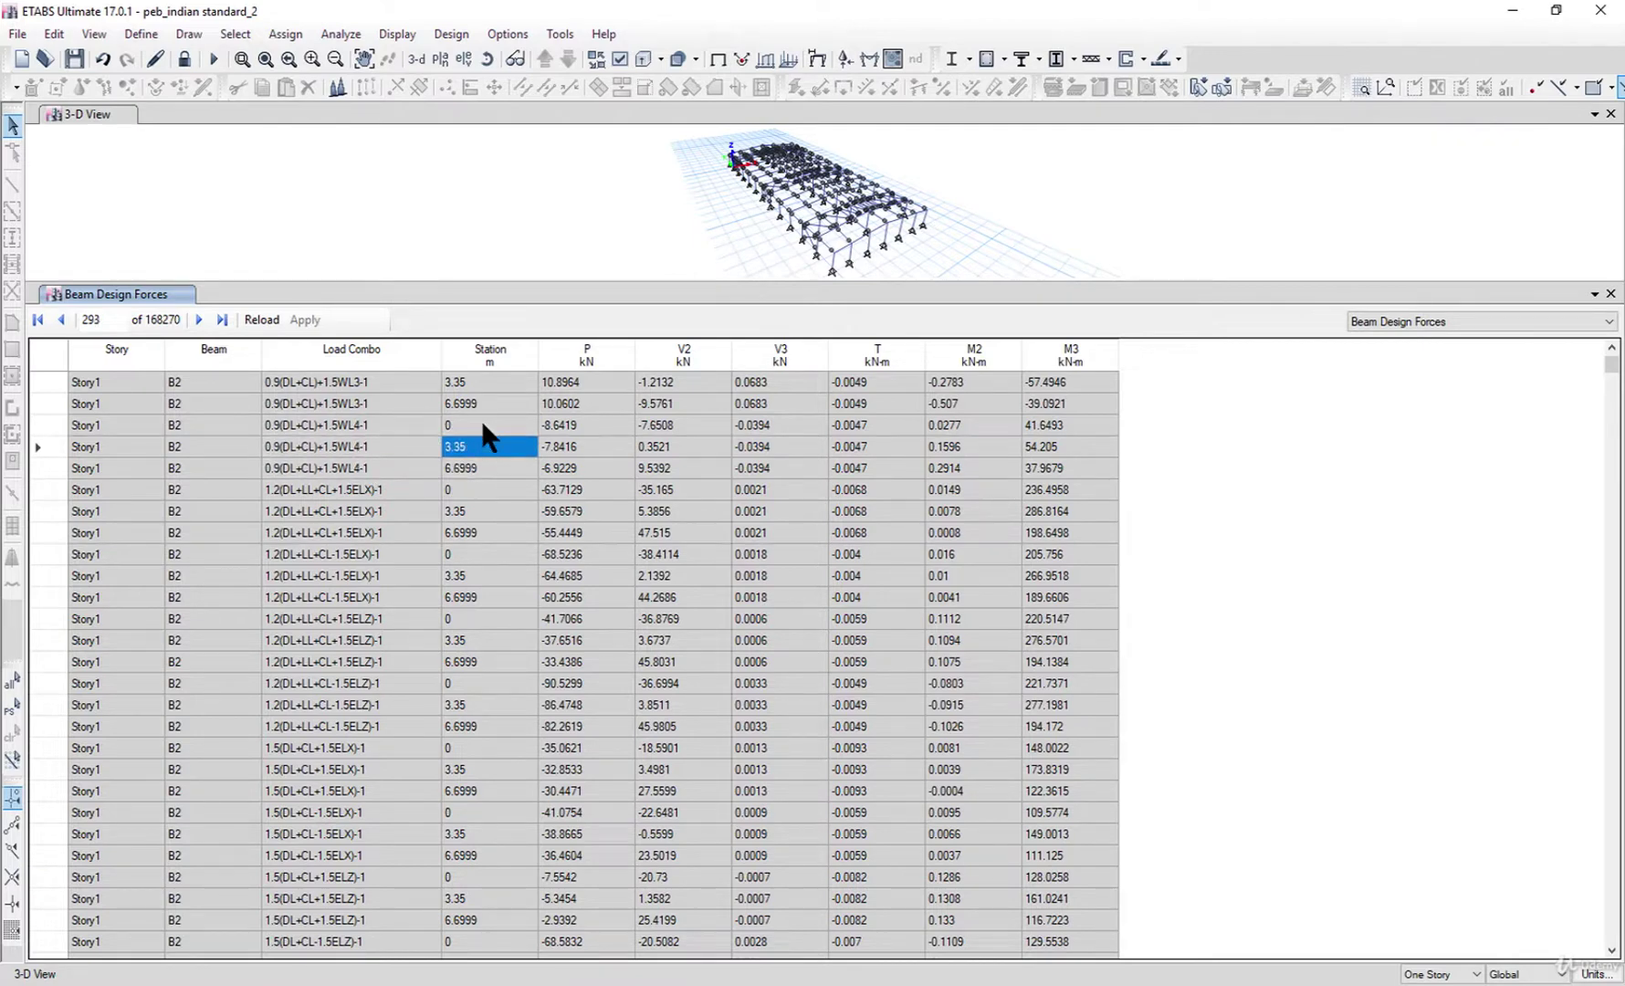
click(484, 424)
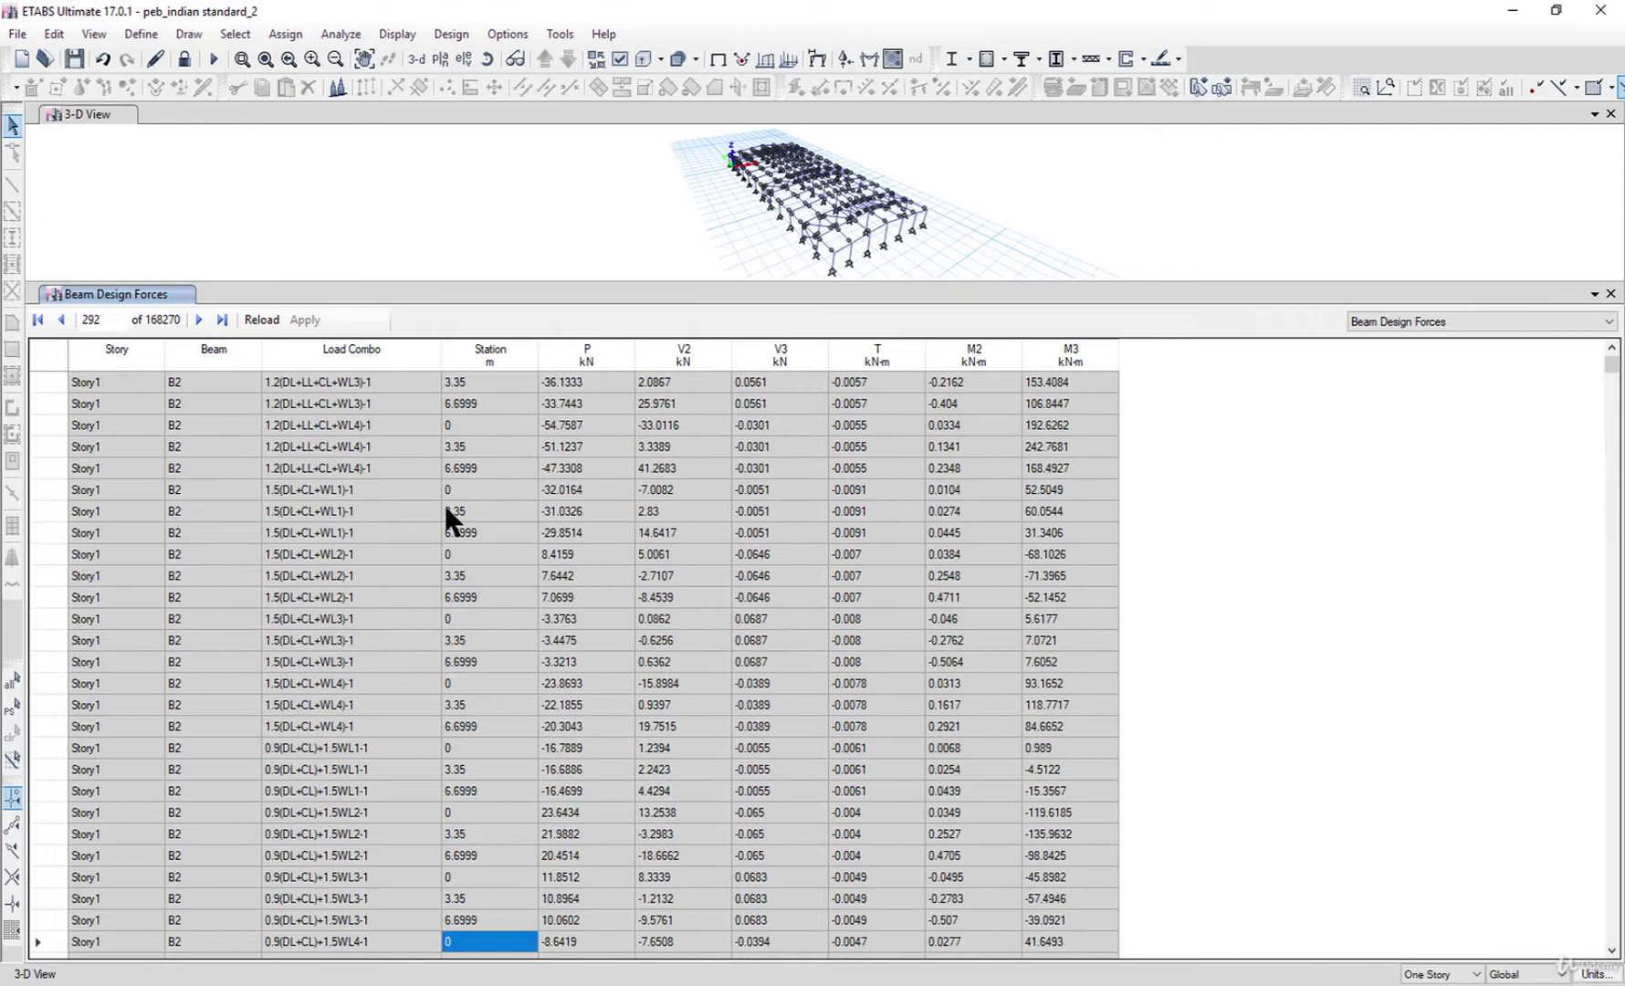
click(354, 489)
click(467, 486)
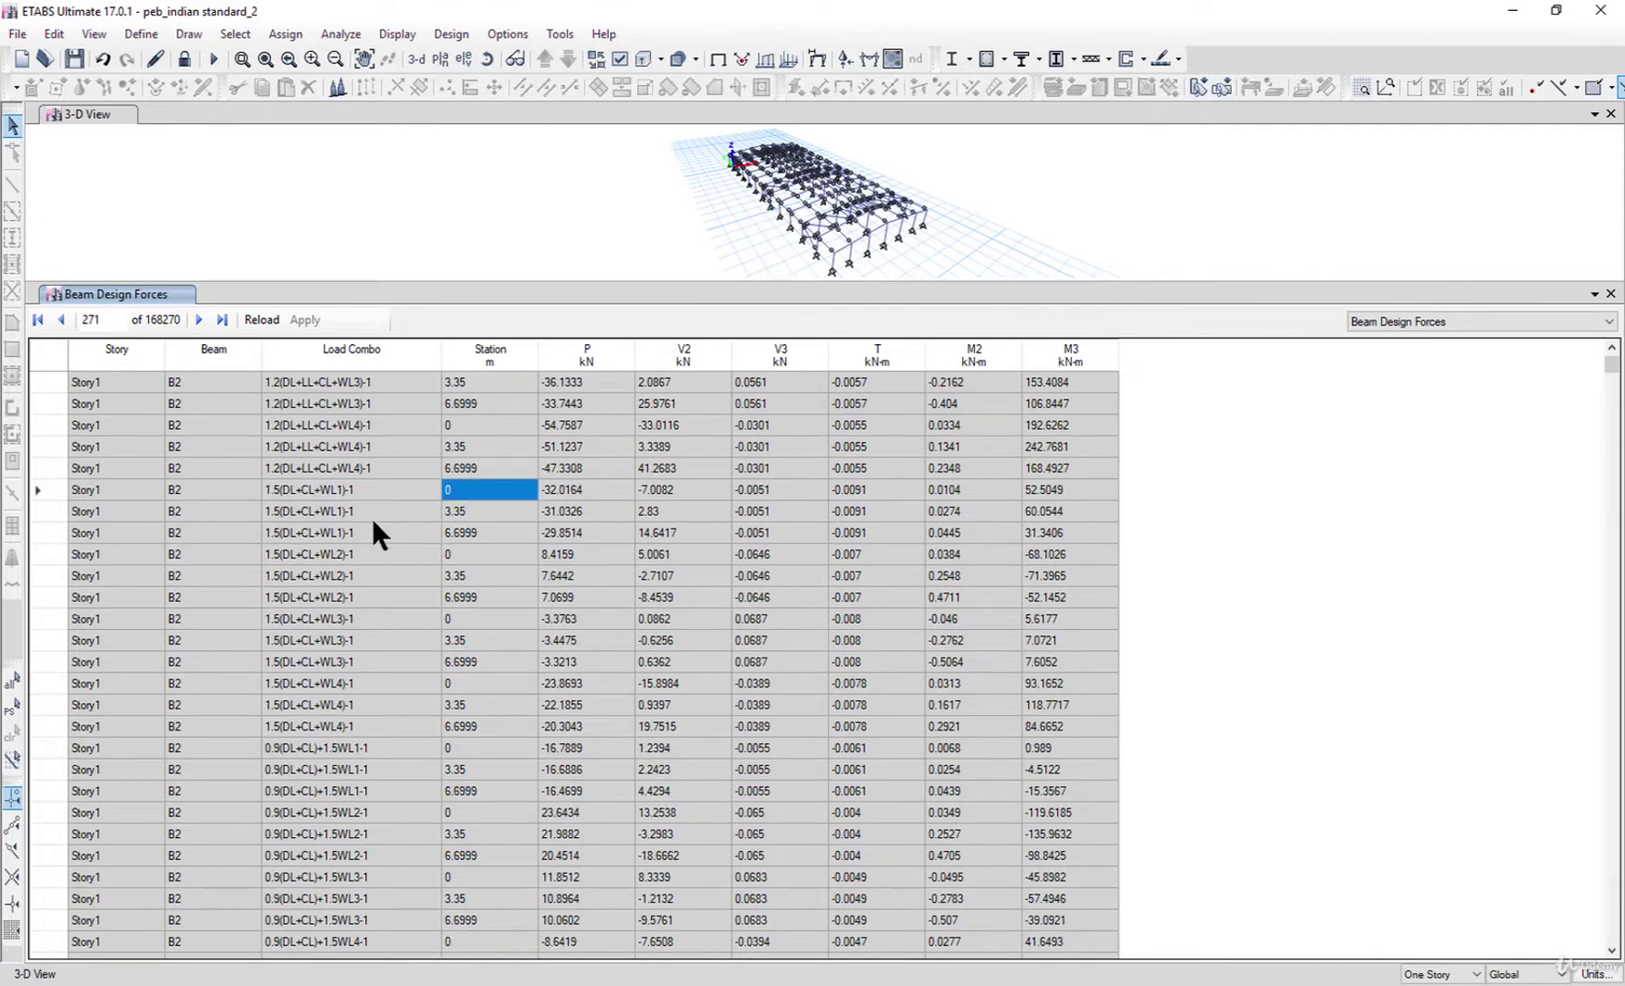
click(495, 509)
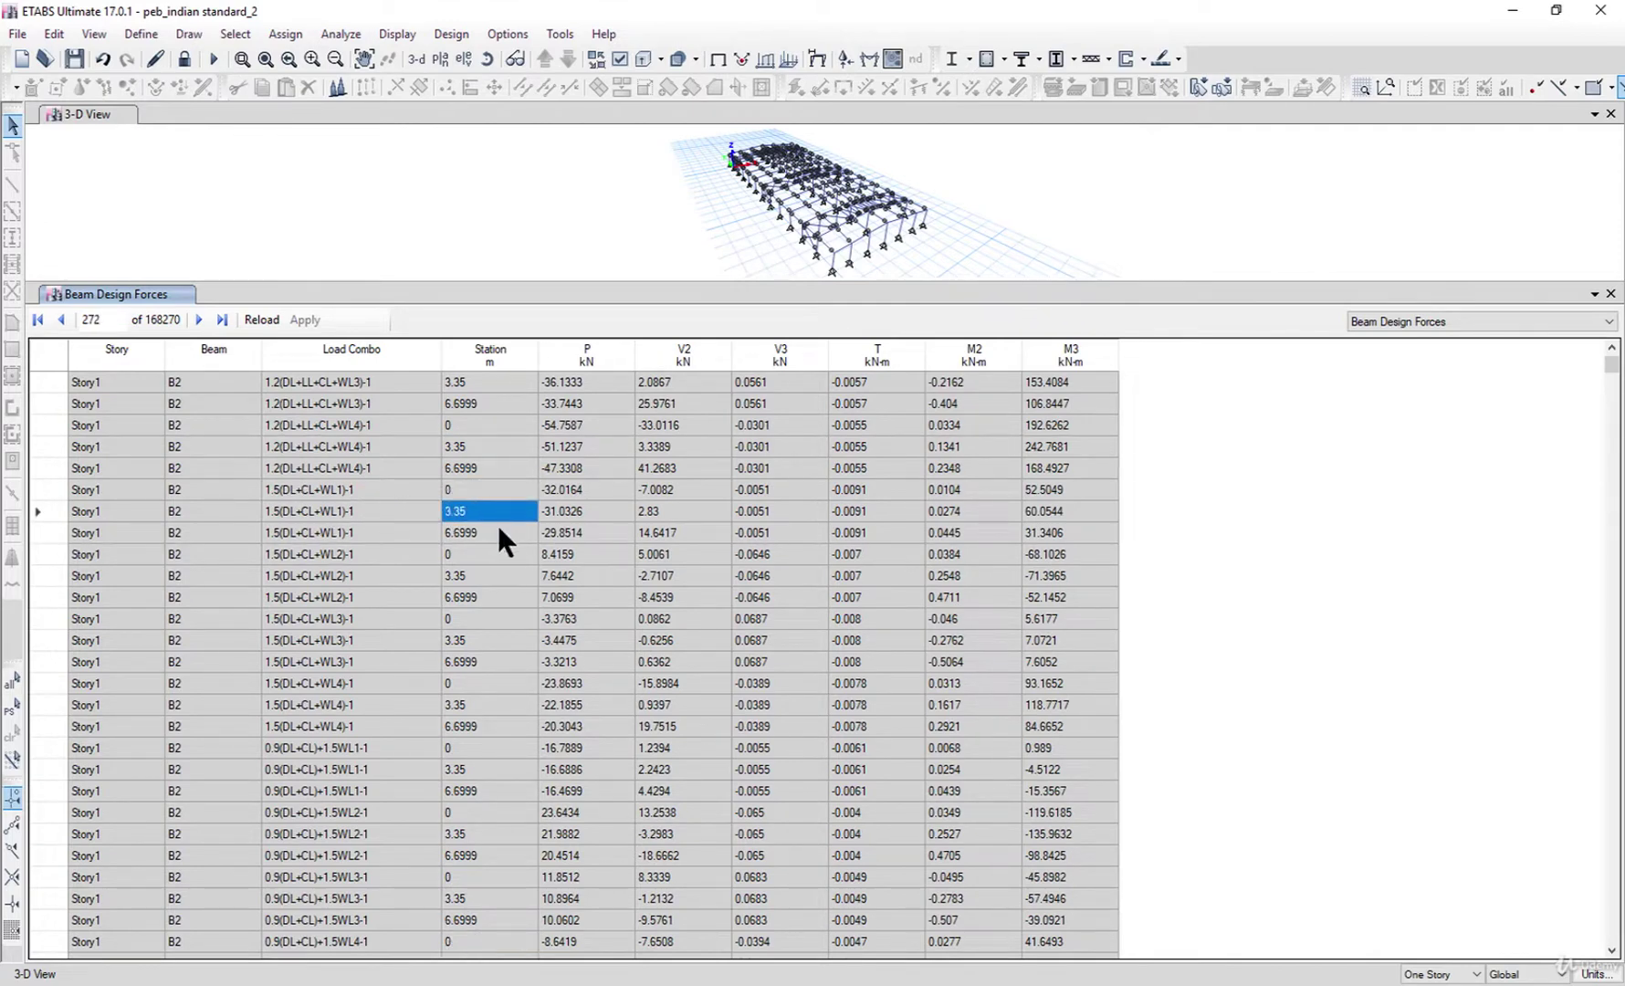
click(498, 532)
click(500, 555)
click(499, 576)
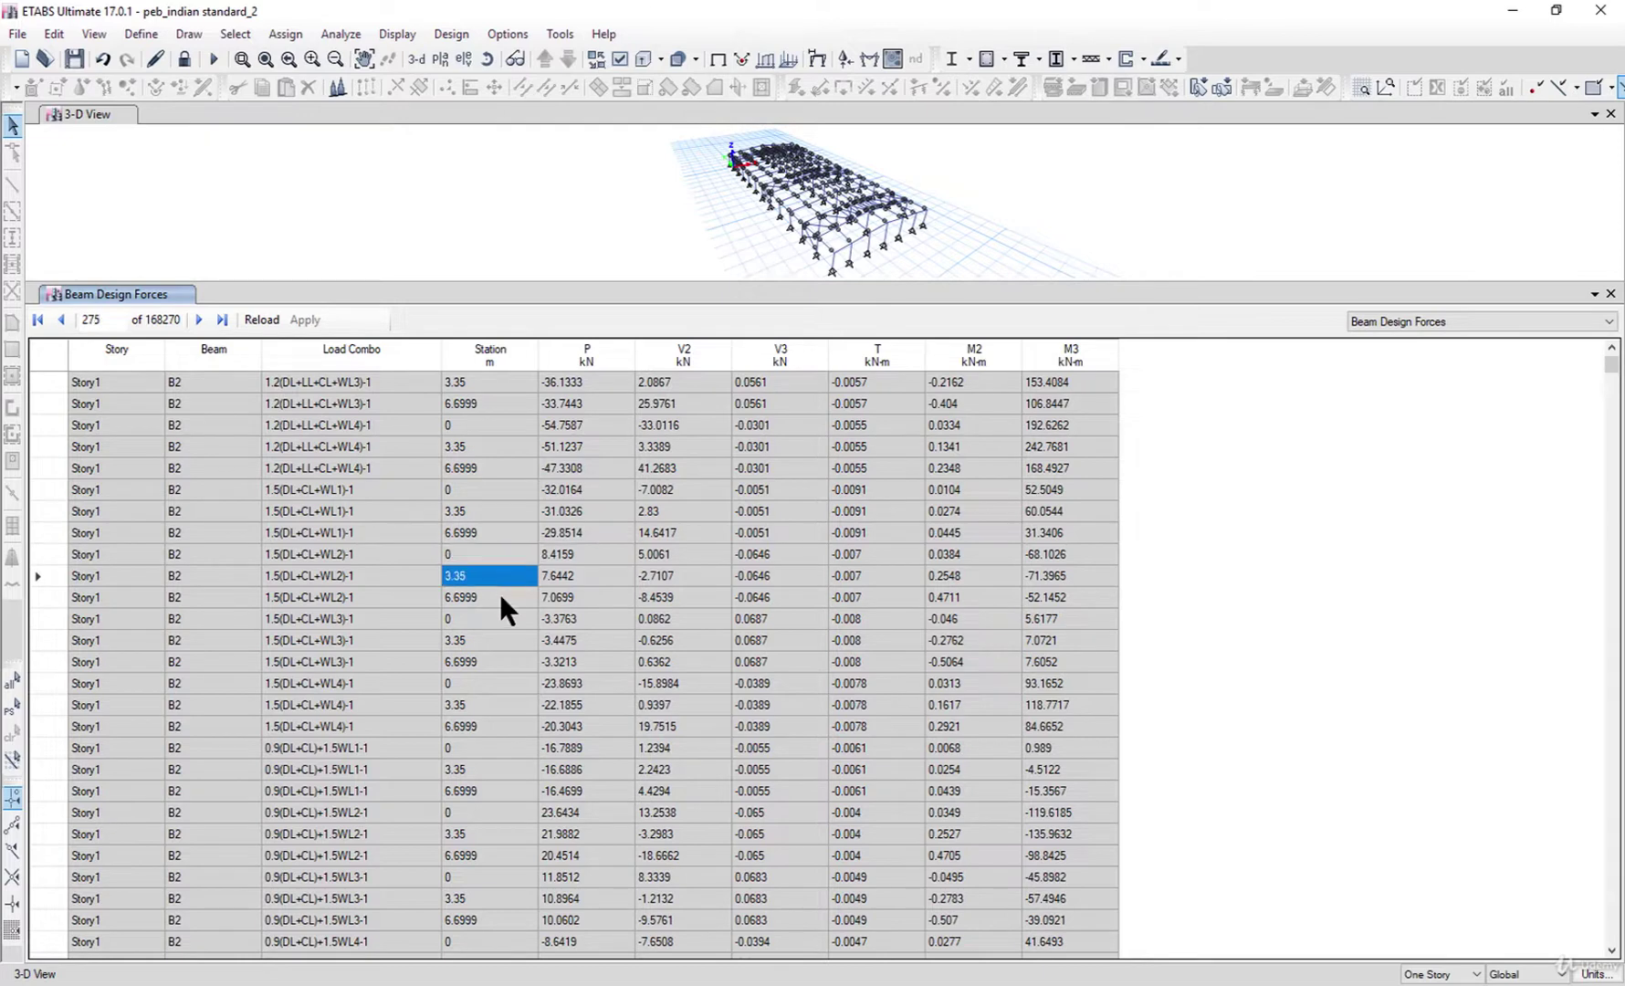
click(499, 597)
Switch the displayed table to Design Reactions for the base joints
click(1374, 319)
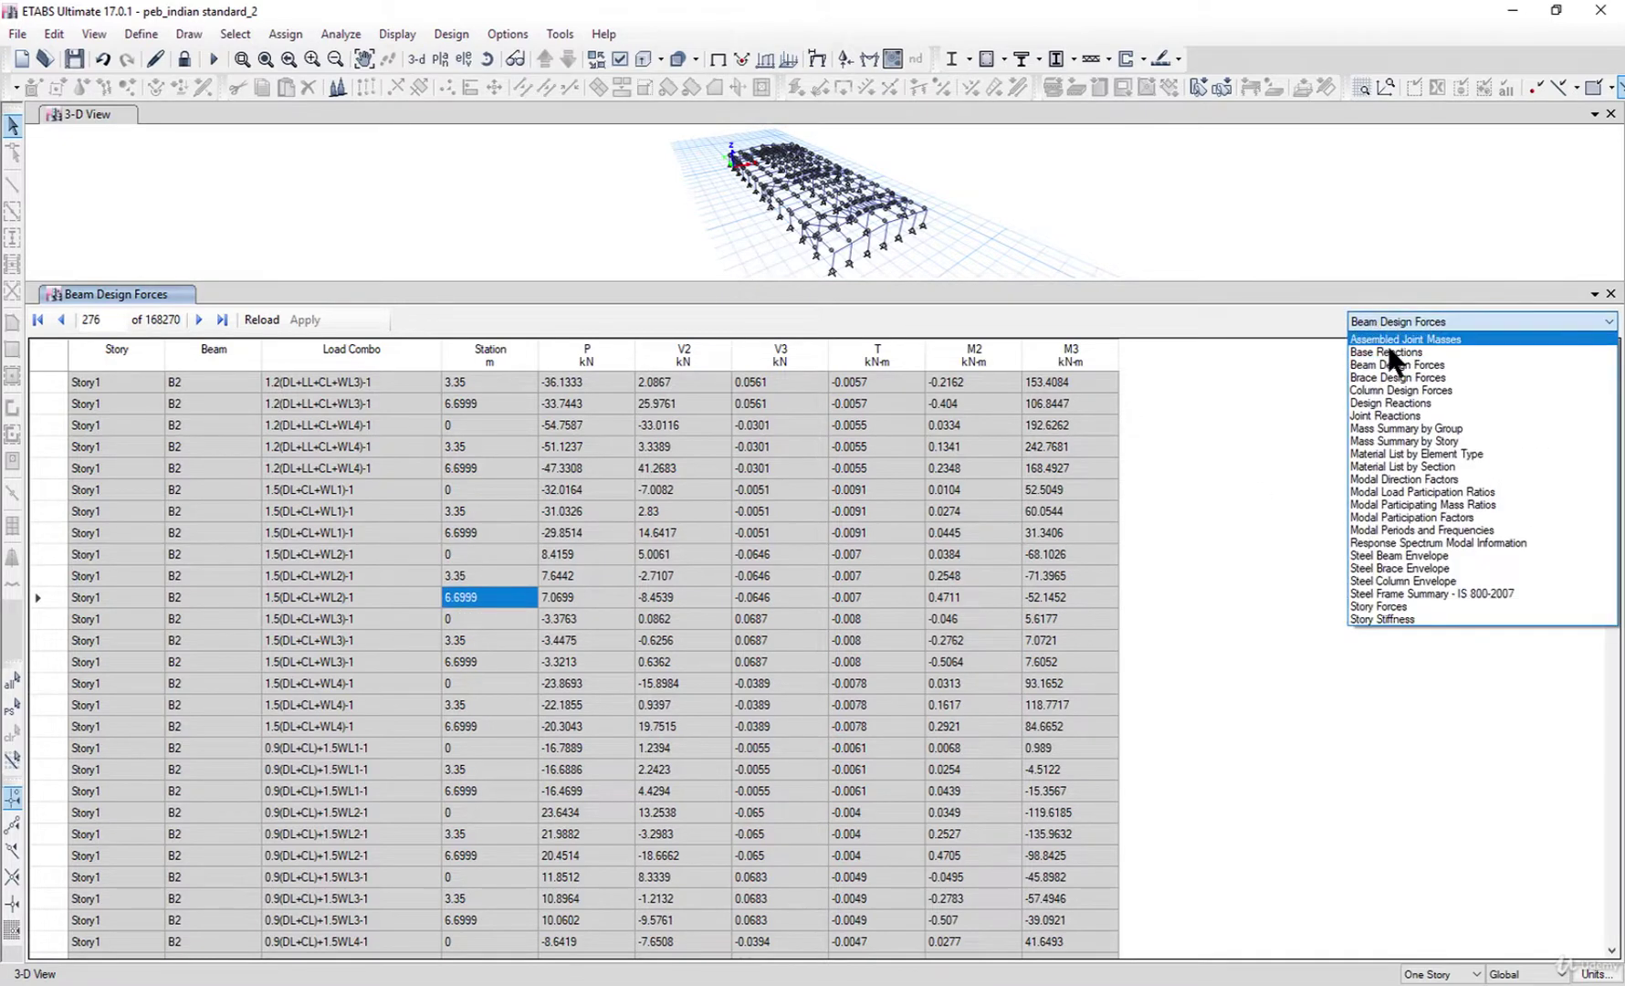
click(1435, 402)
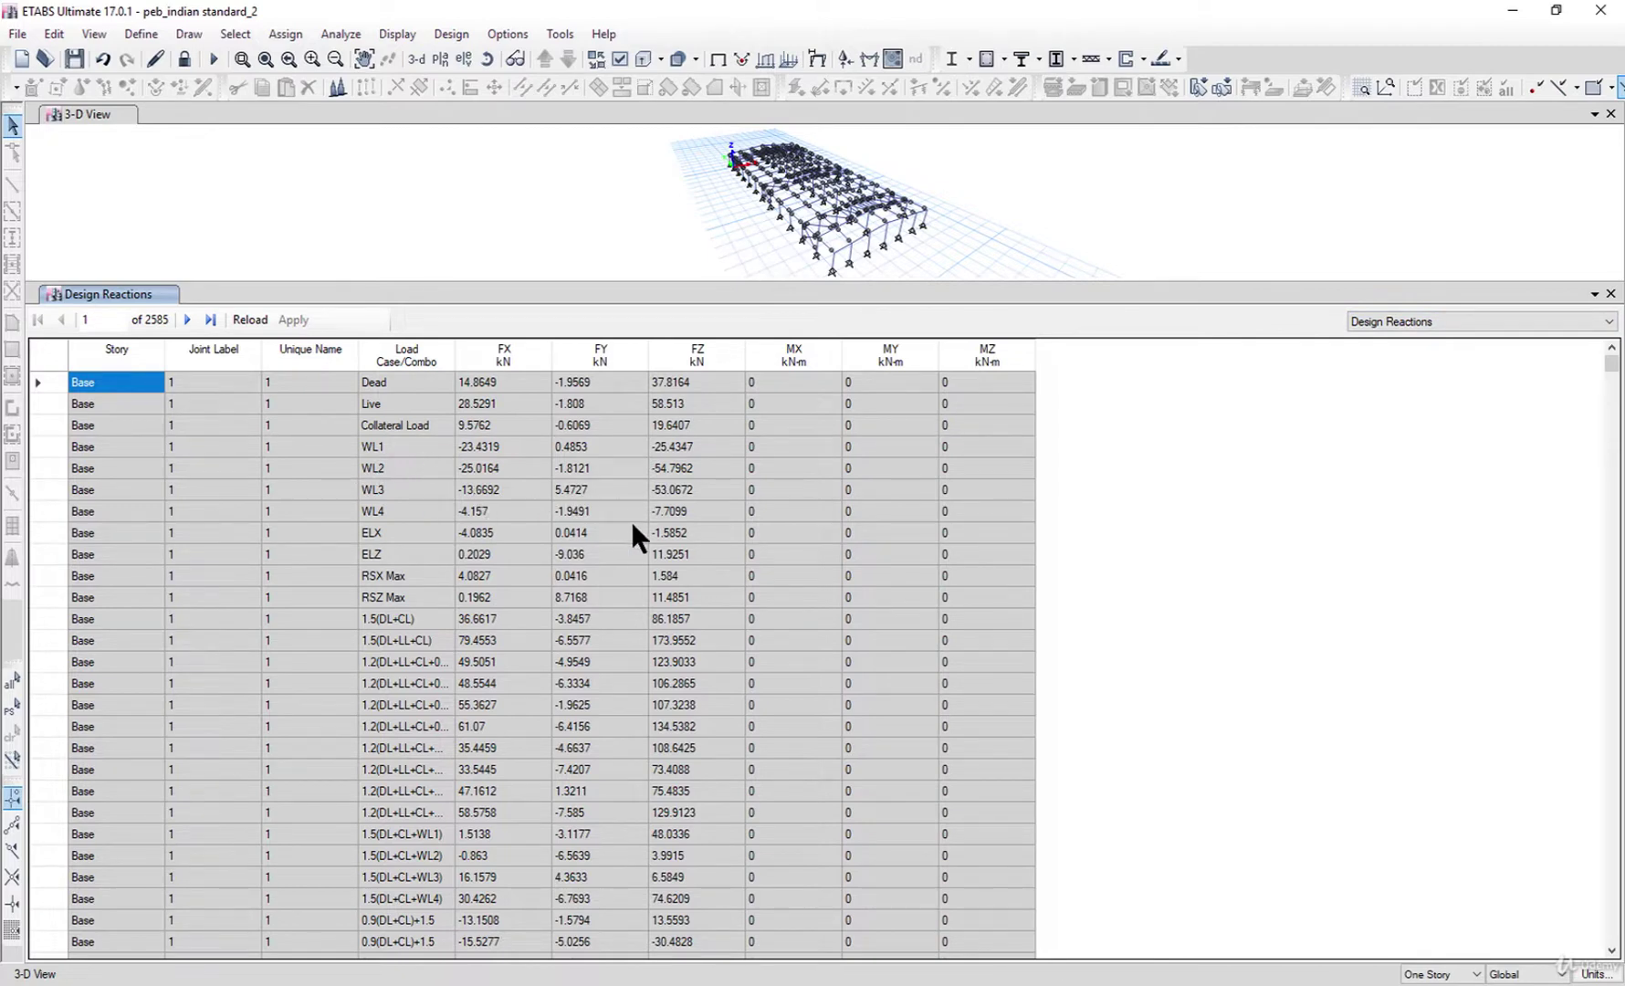
click(1430, 321)
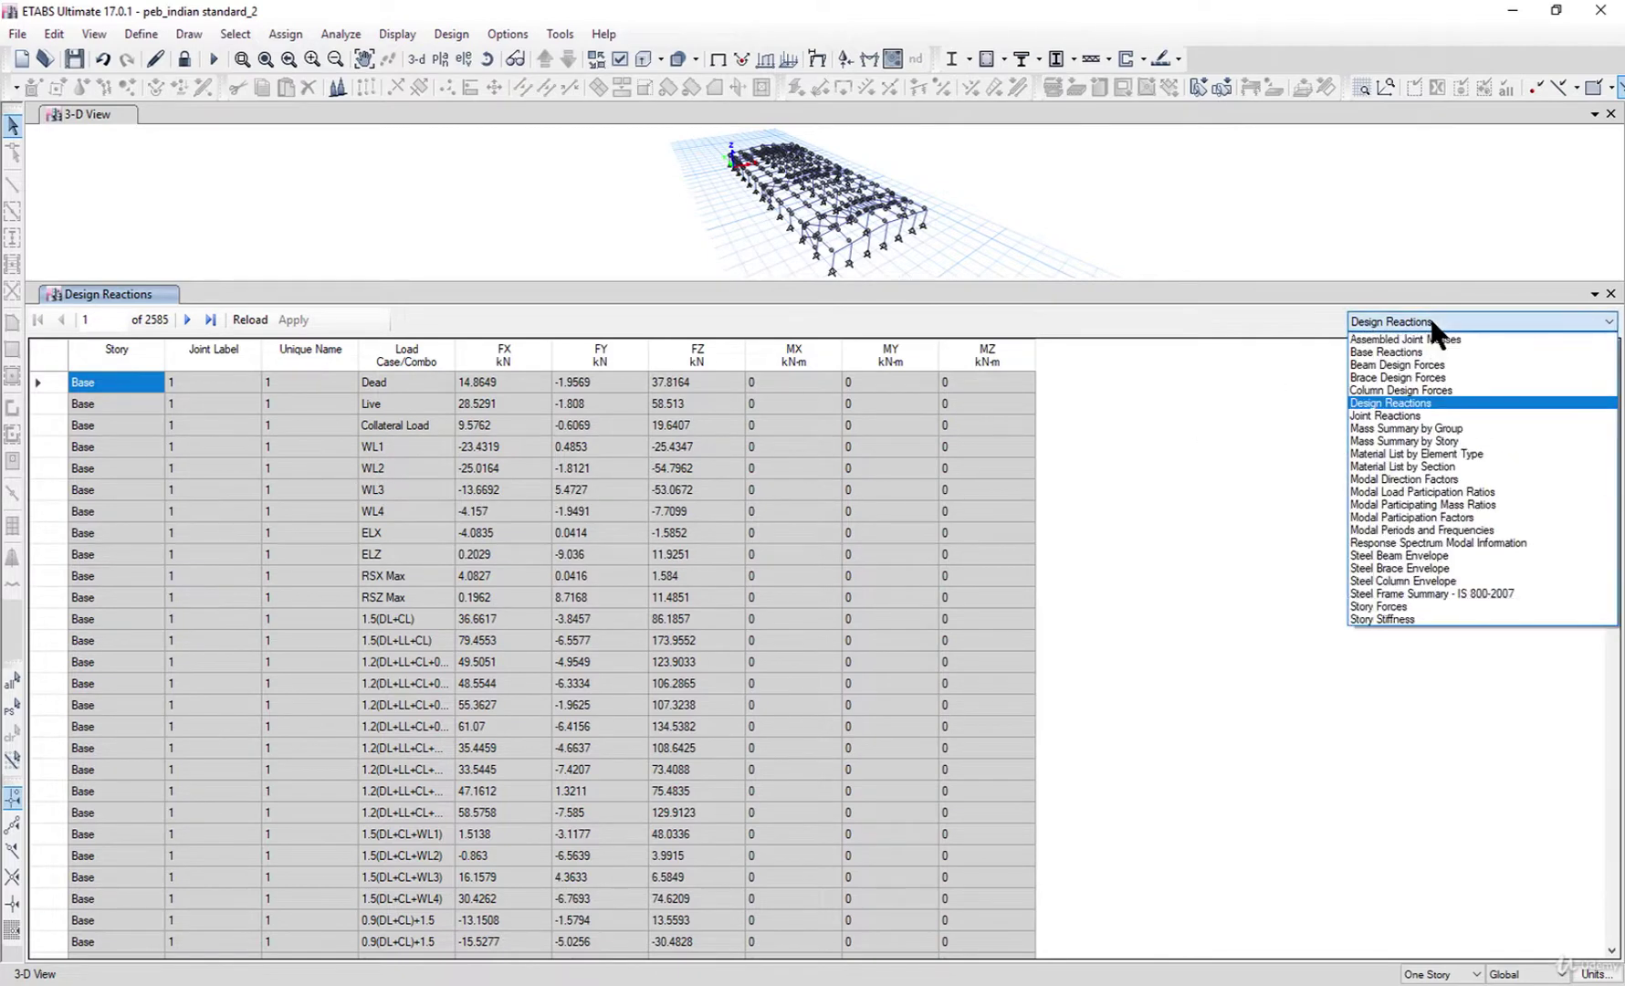
click(1431, 322)
View the table's copy and Export to Excel options without exporting, then list the tables
right_click(315, 471)
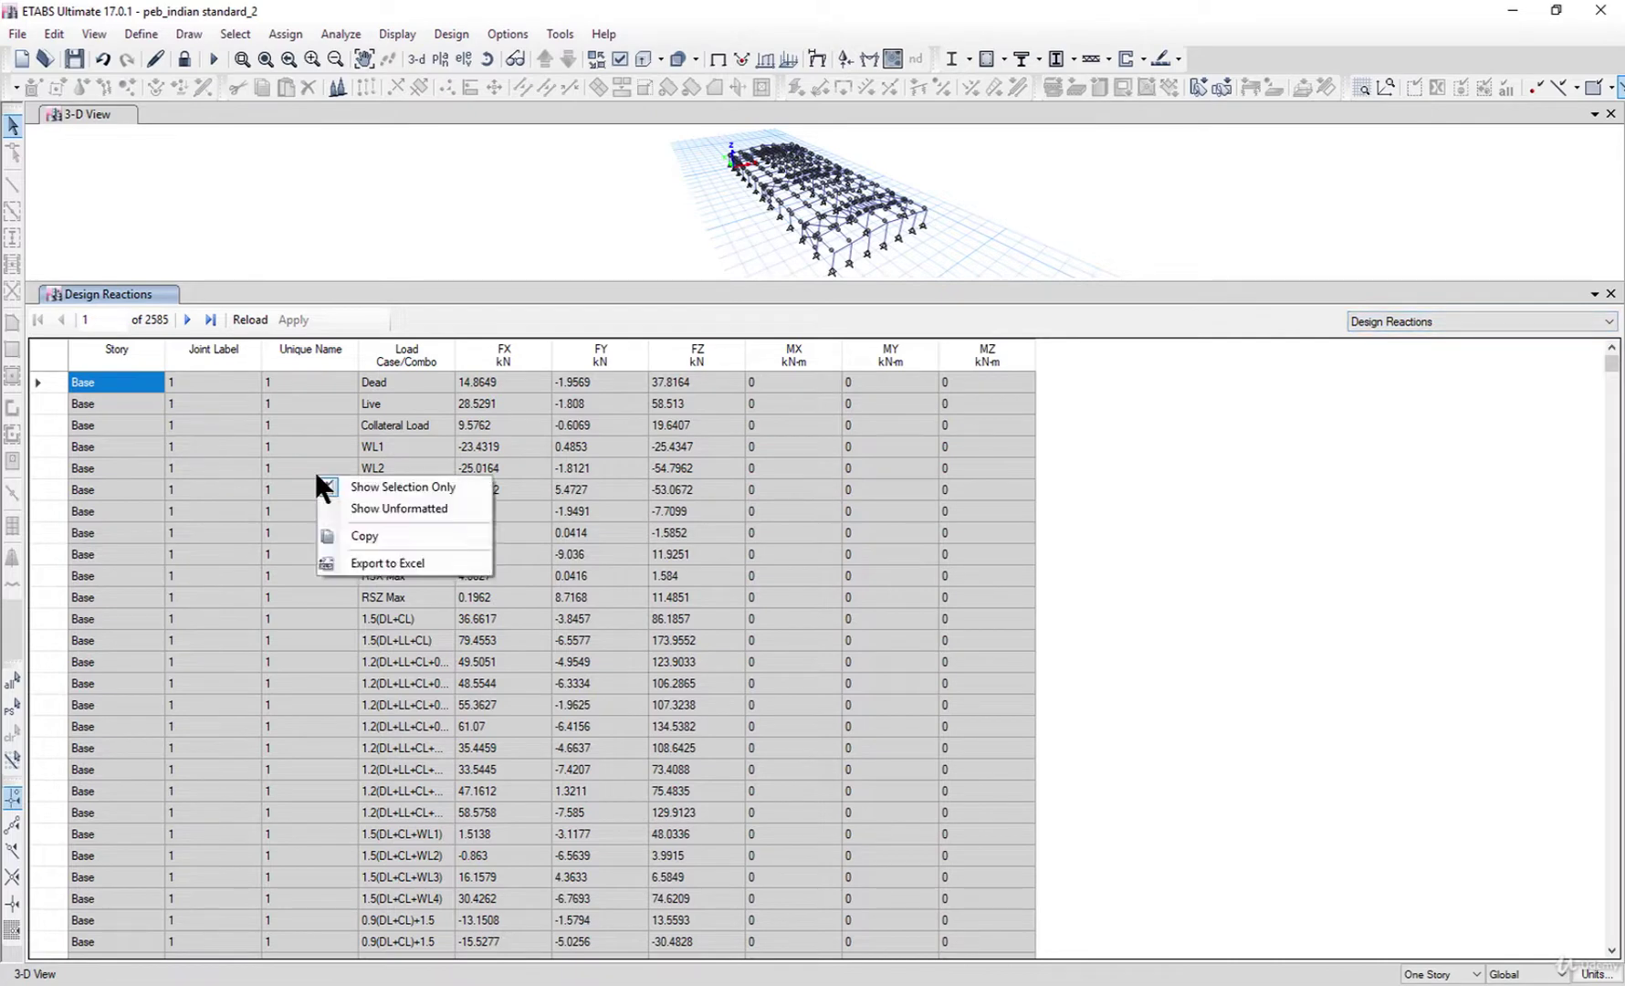
right_click(283, 439)
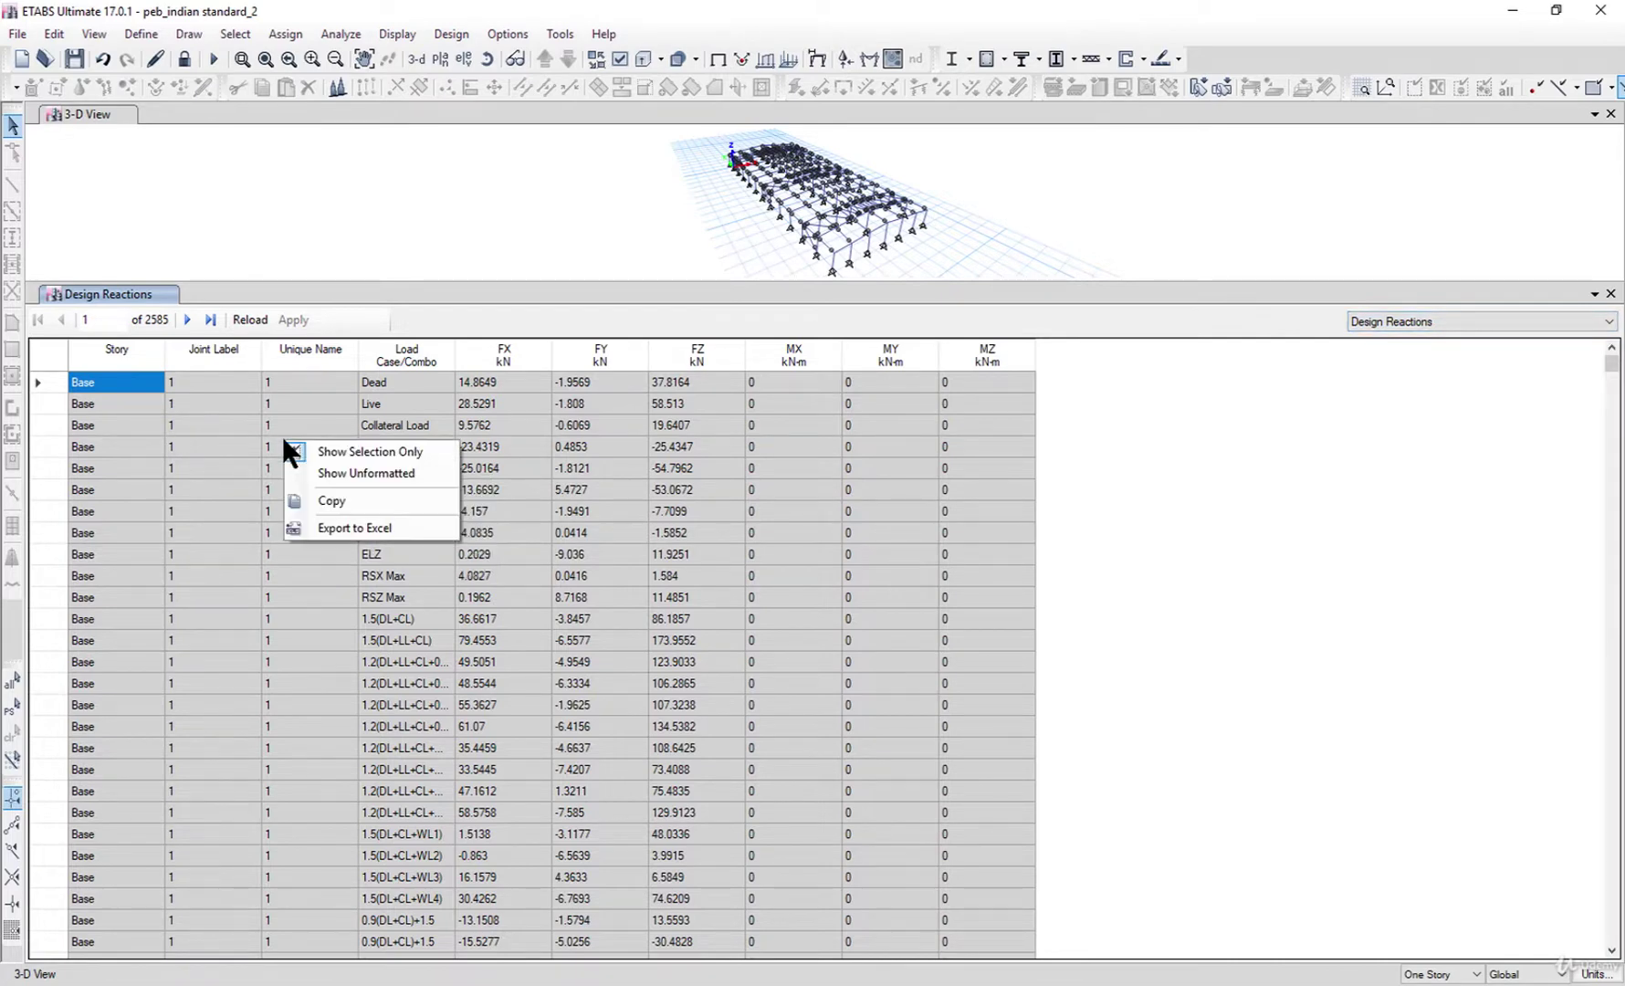
click(413, 527)
click(1408, 325)
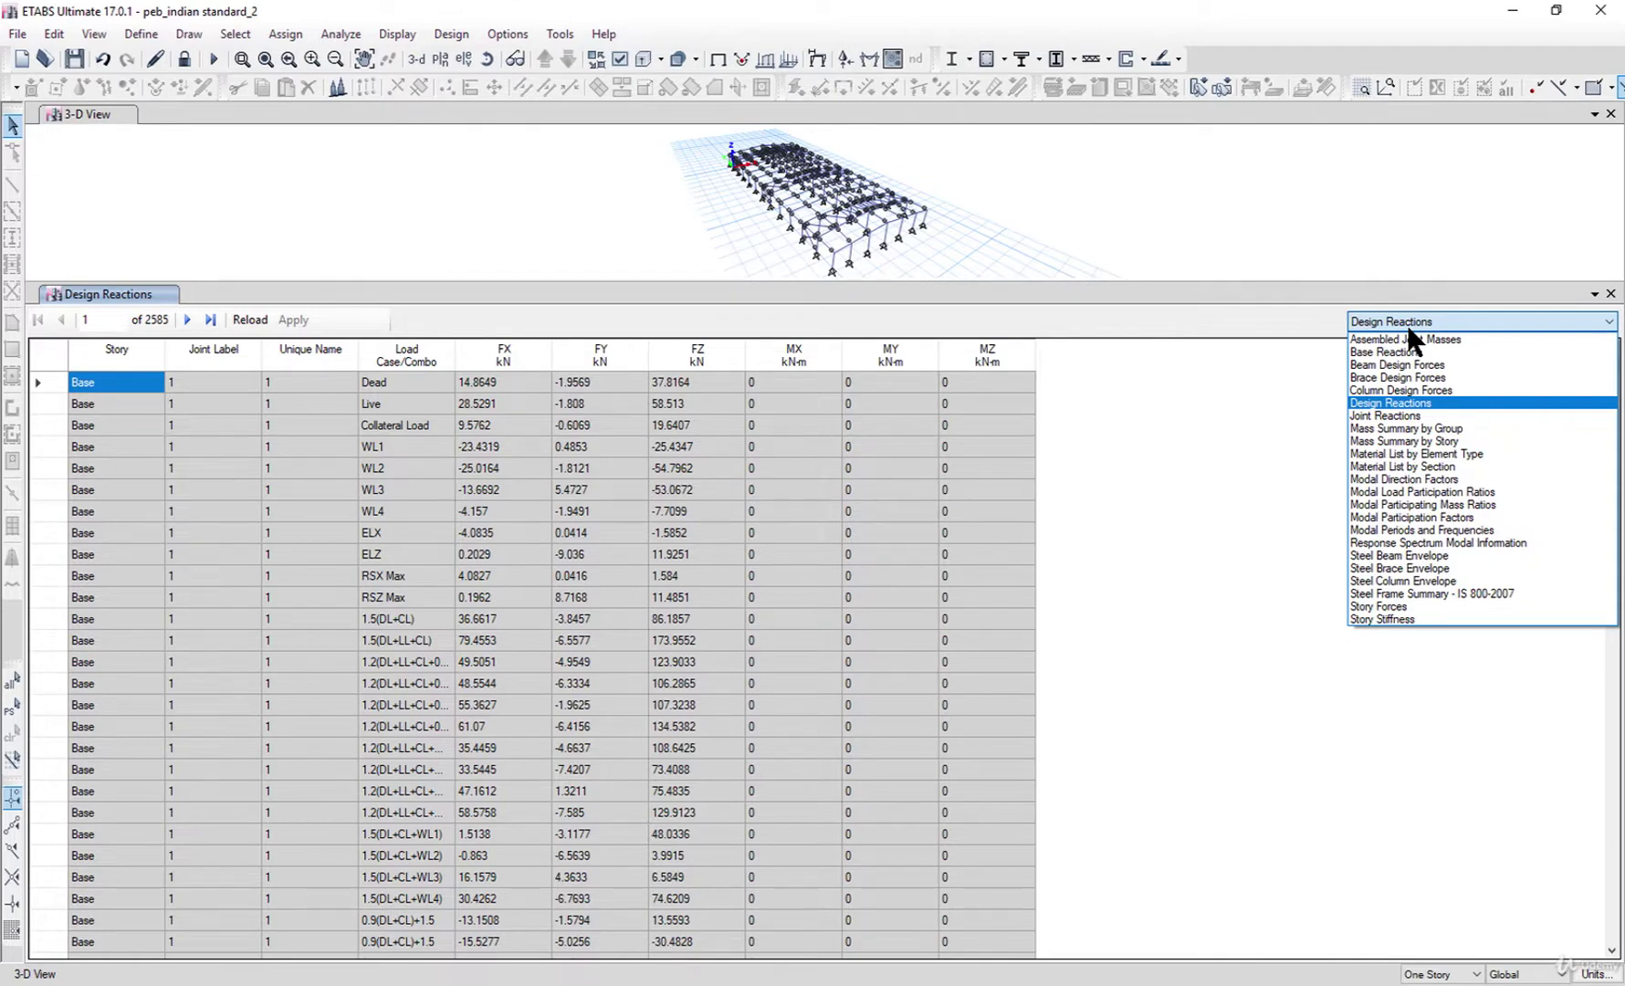
Review the Modal Direction Factors, Load Participation Ratios and Participation Factors tables, checking mode 3 UX
click(1435, 479)
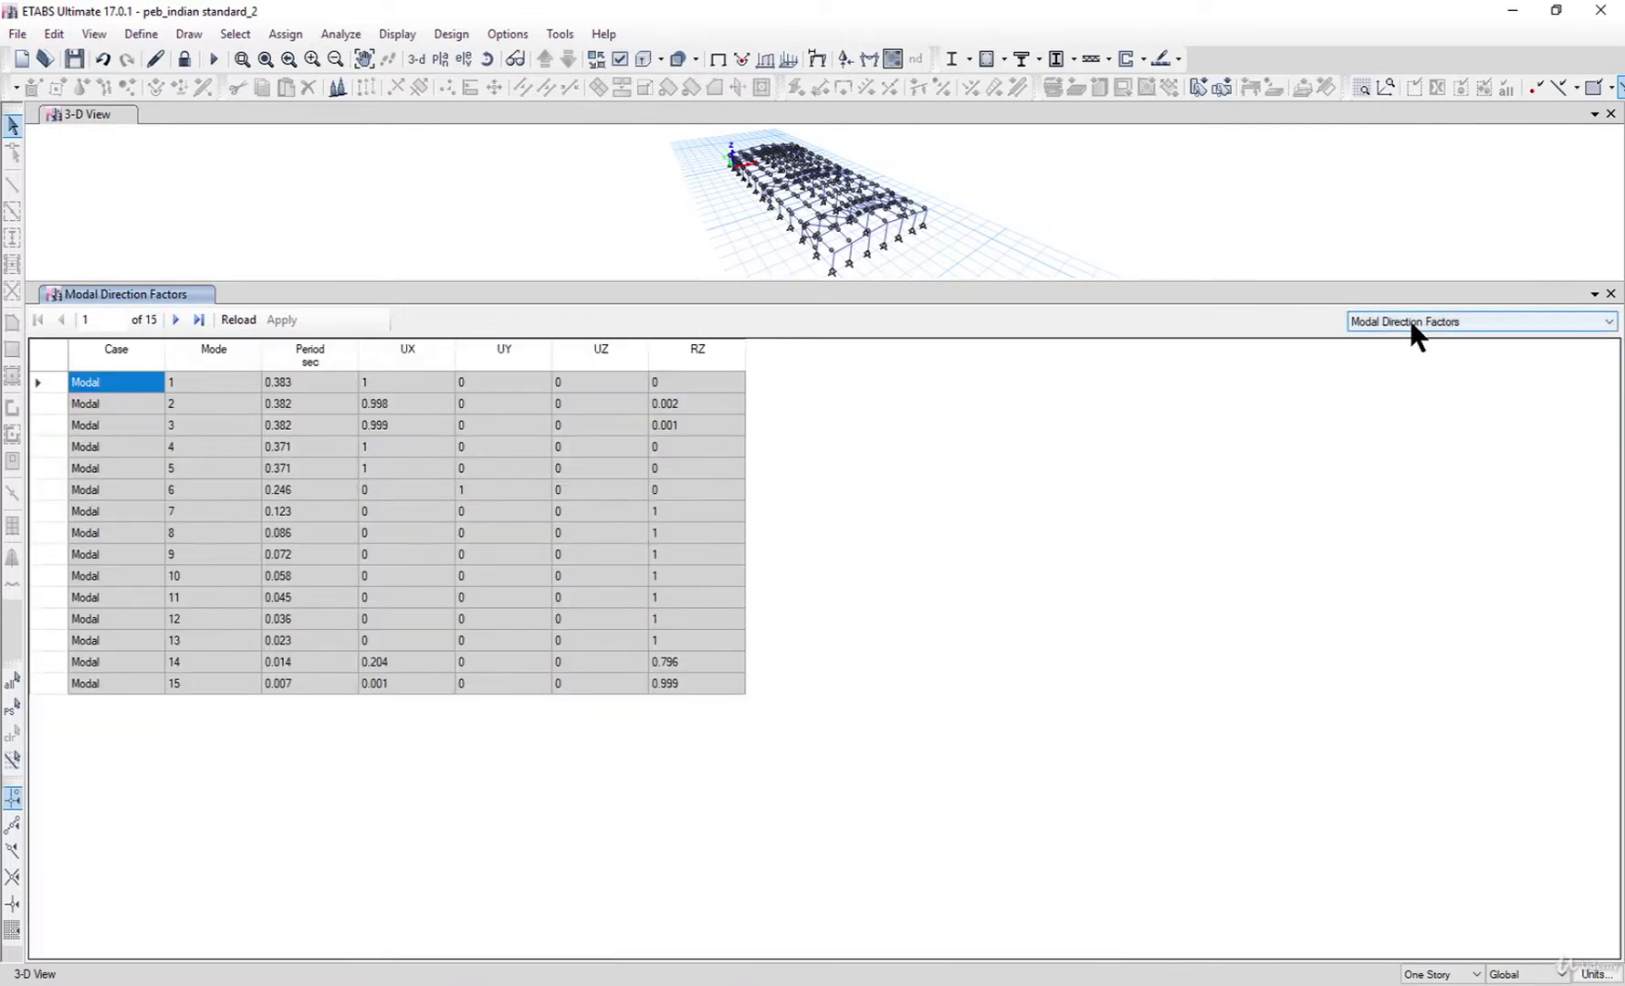
click(1410, 322)
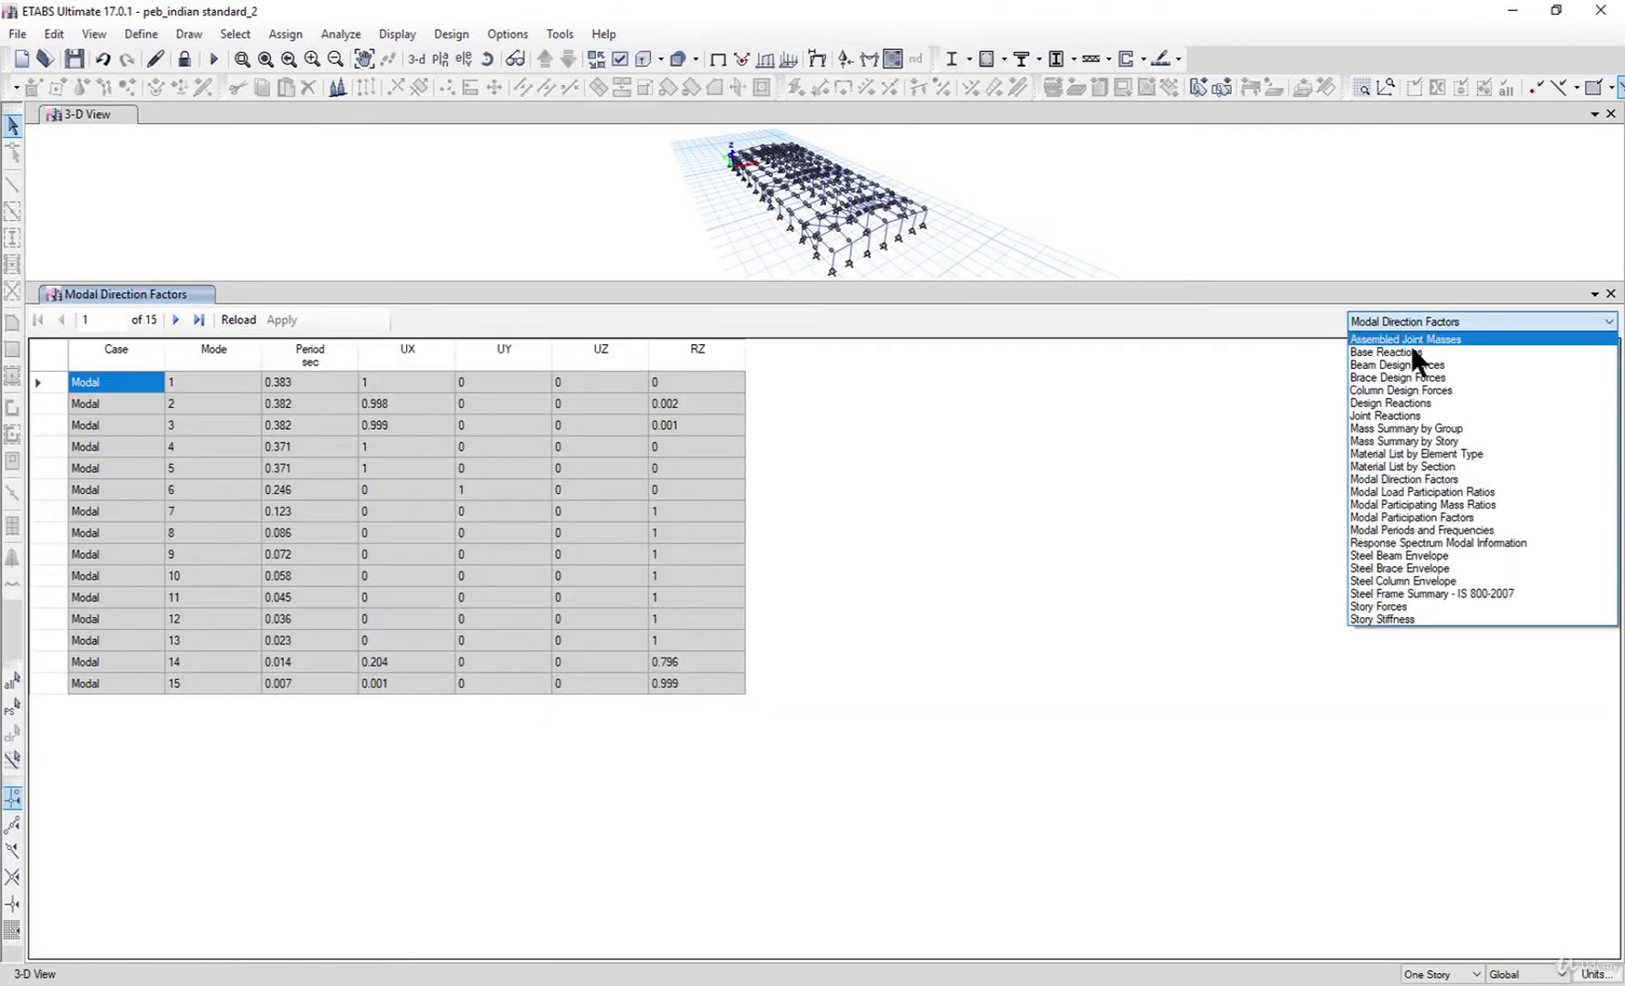
click(1438, 498)
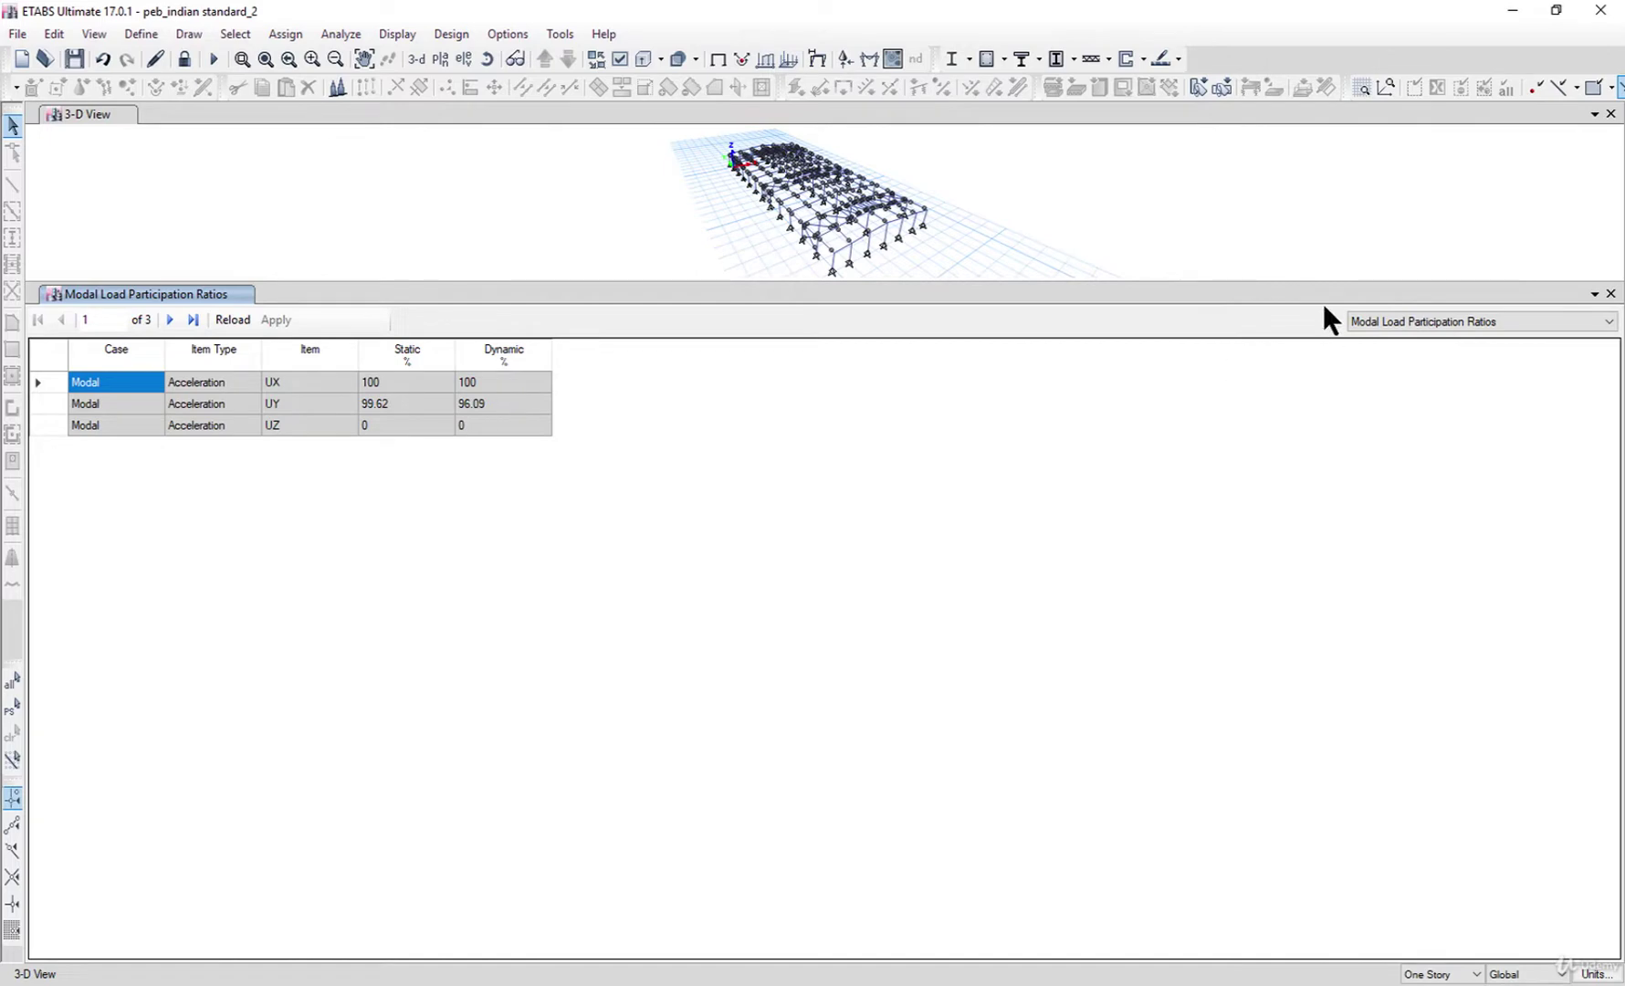
click(1383, 321)
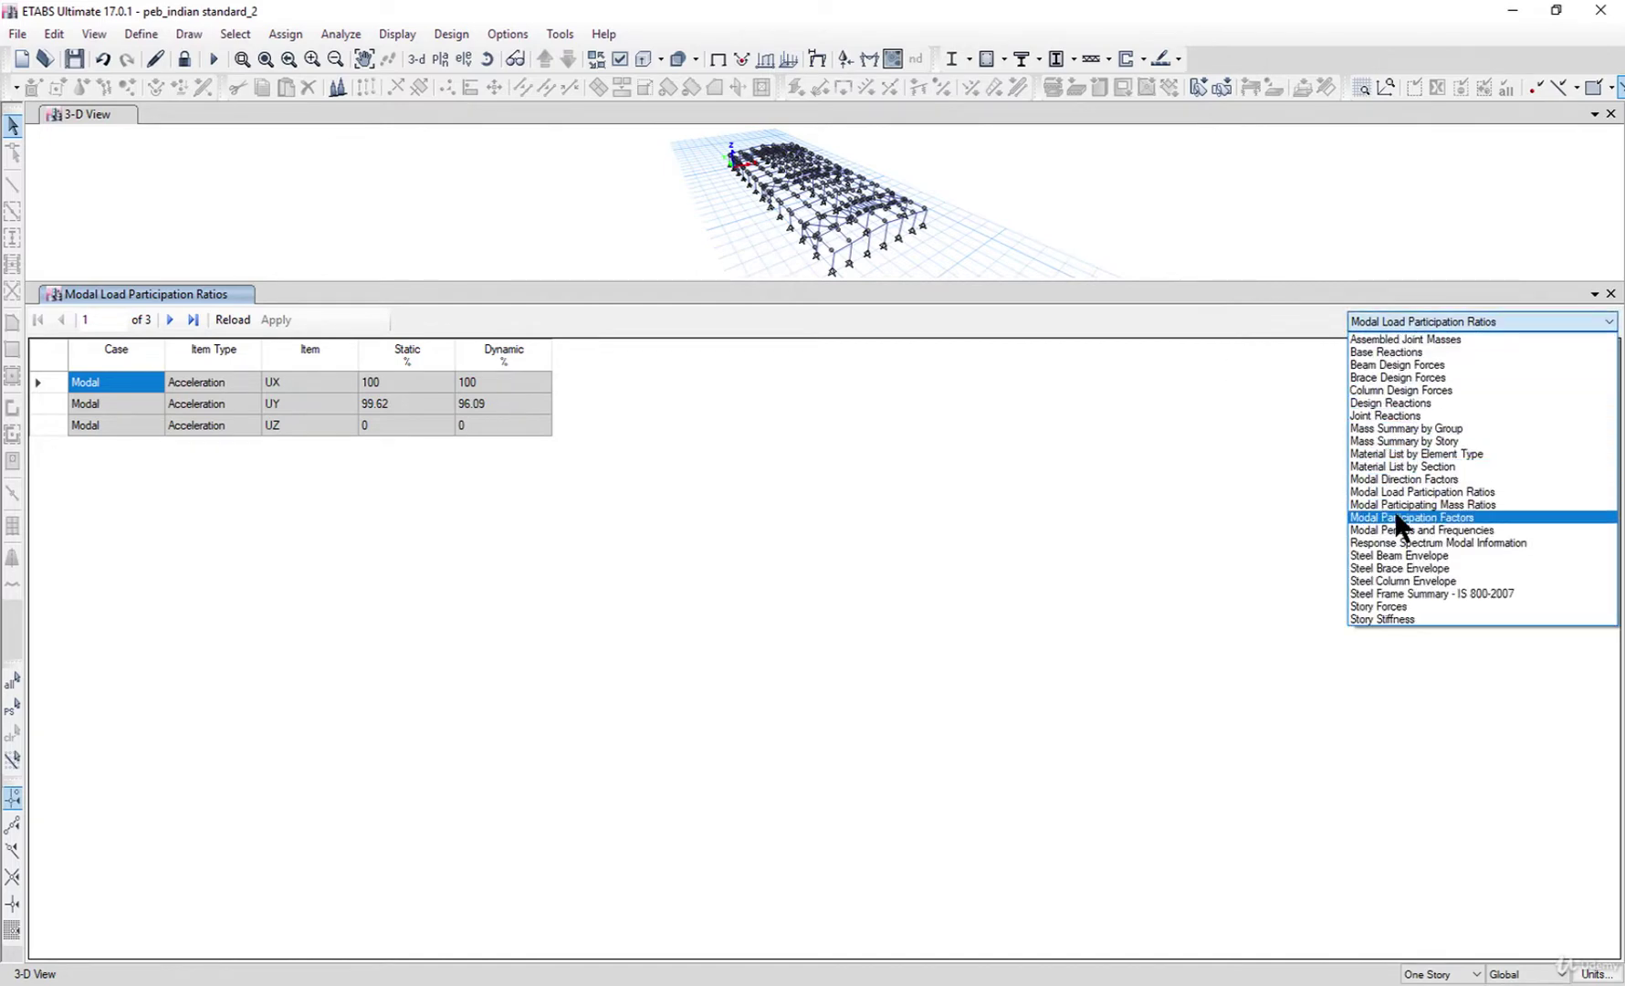
click(1394, 517)
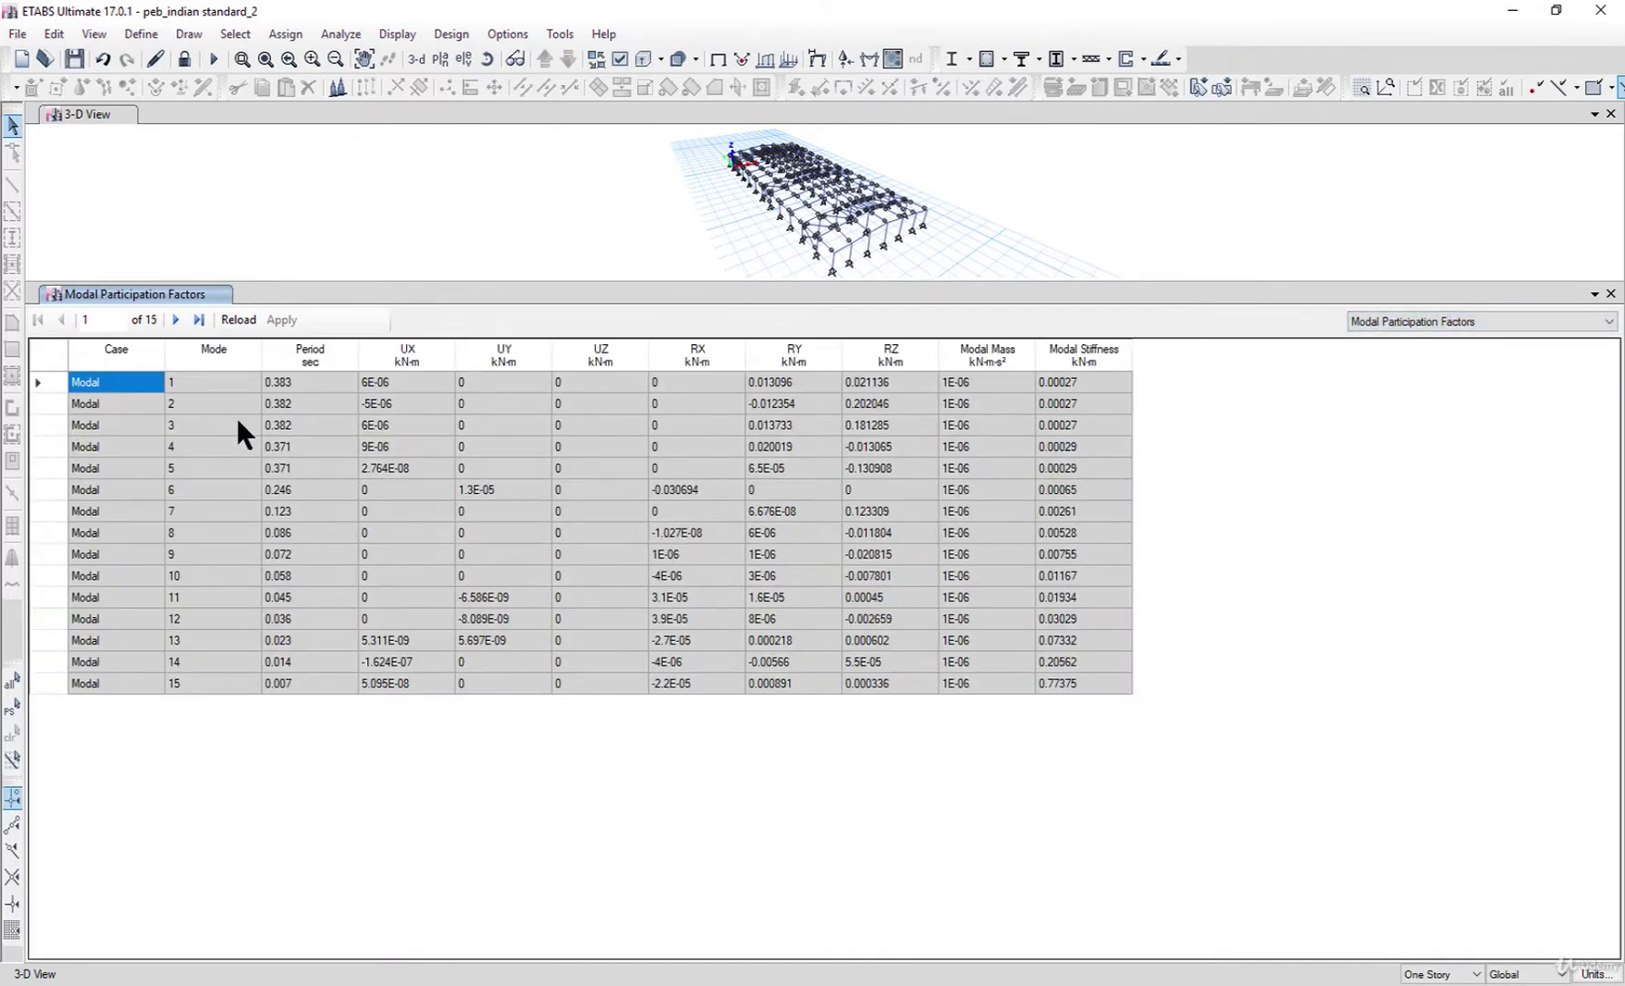
click(402, 425)
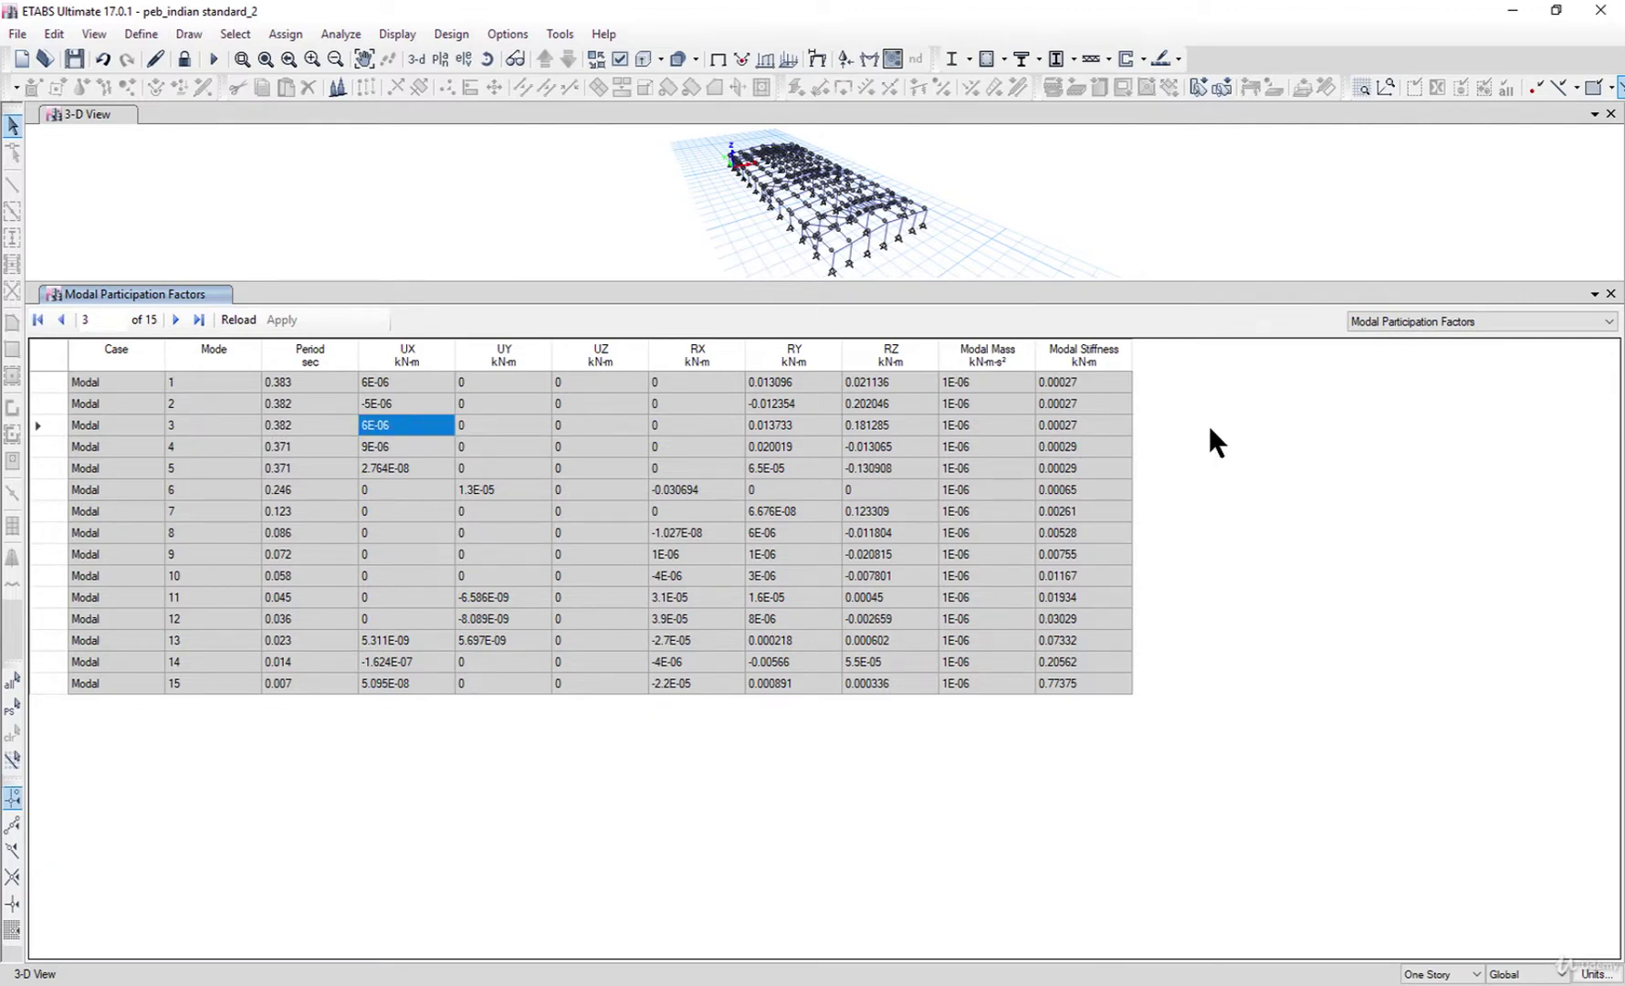
Show the Modal Periods and Frequencies table for all 15 modes
click(1436, 320)
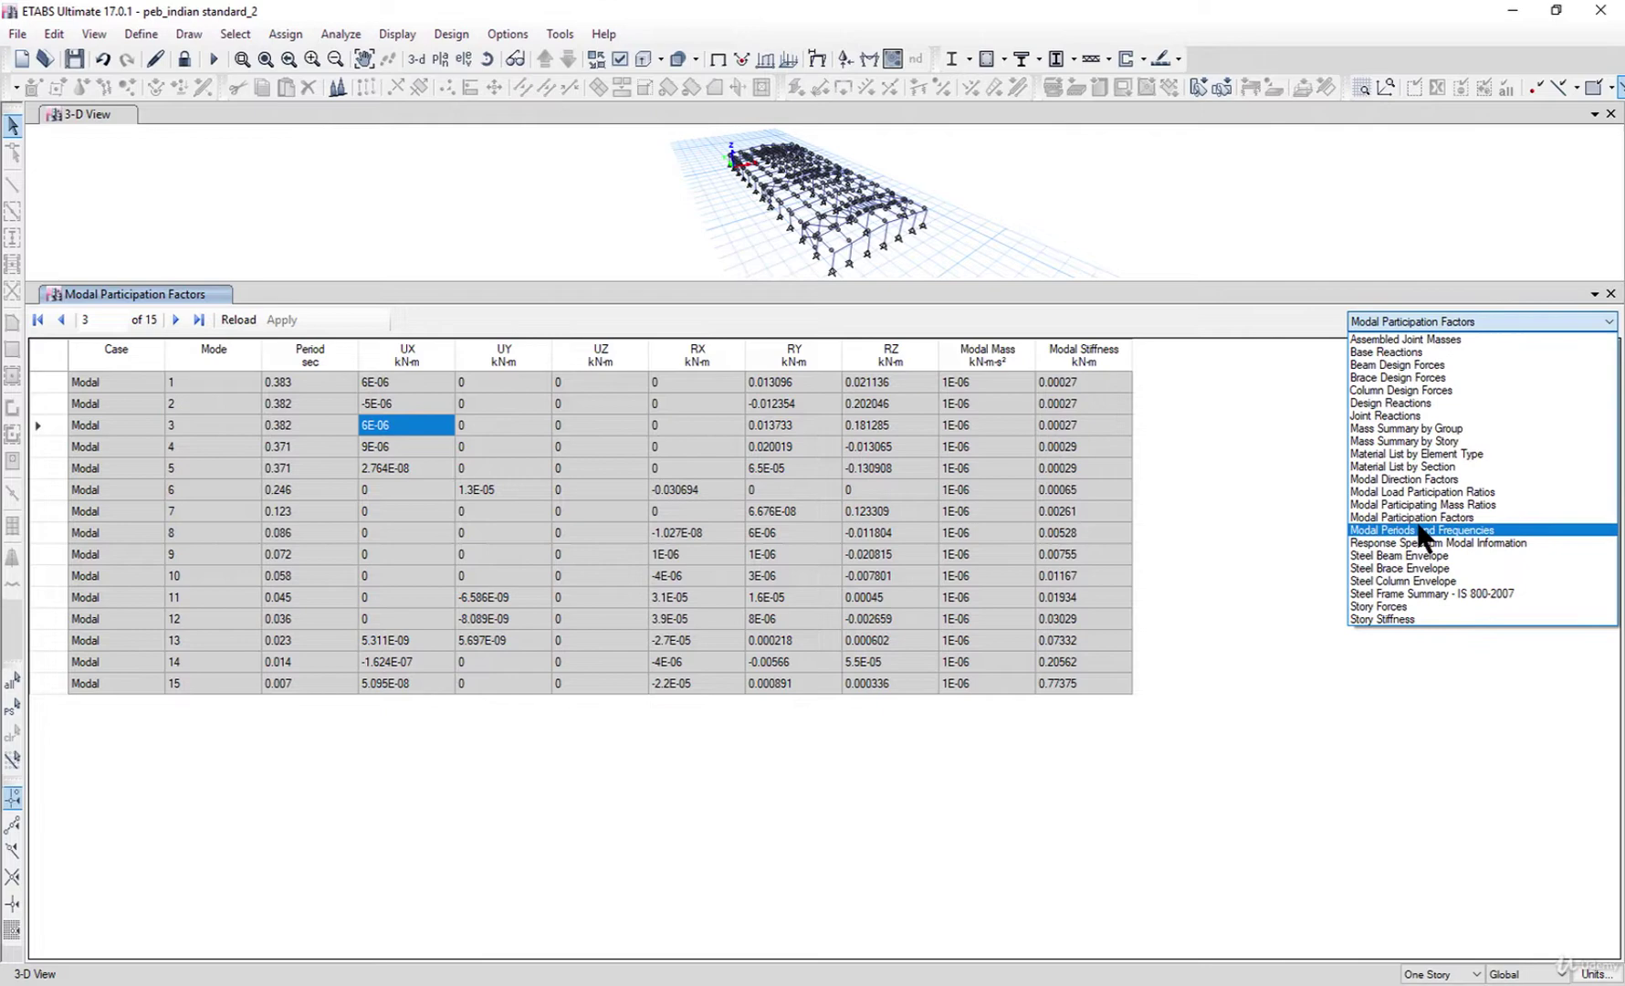
click(1424, 530)
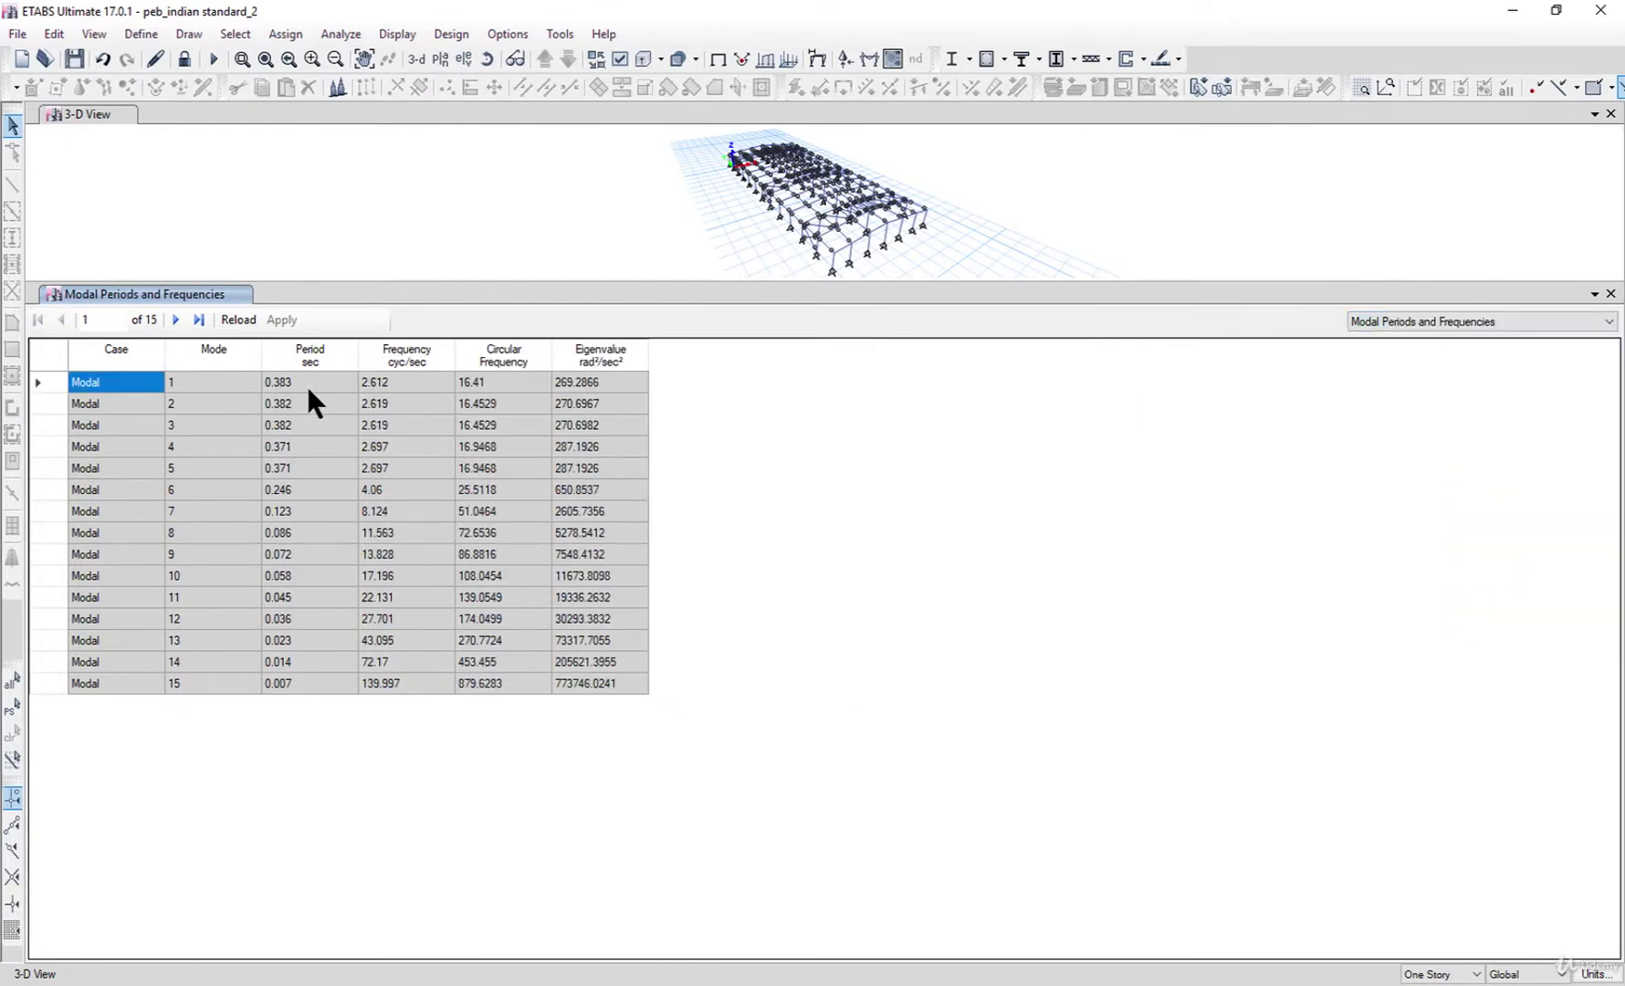
click(1470, 312)
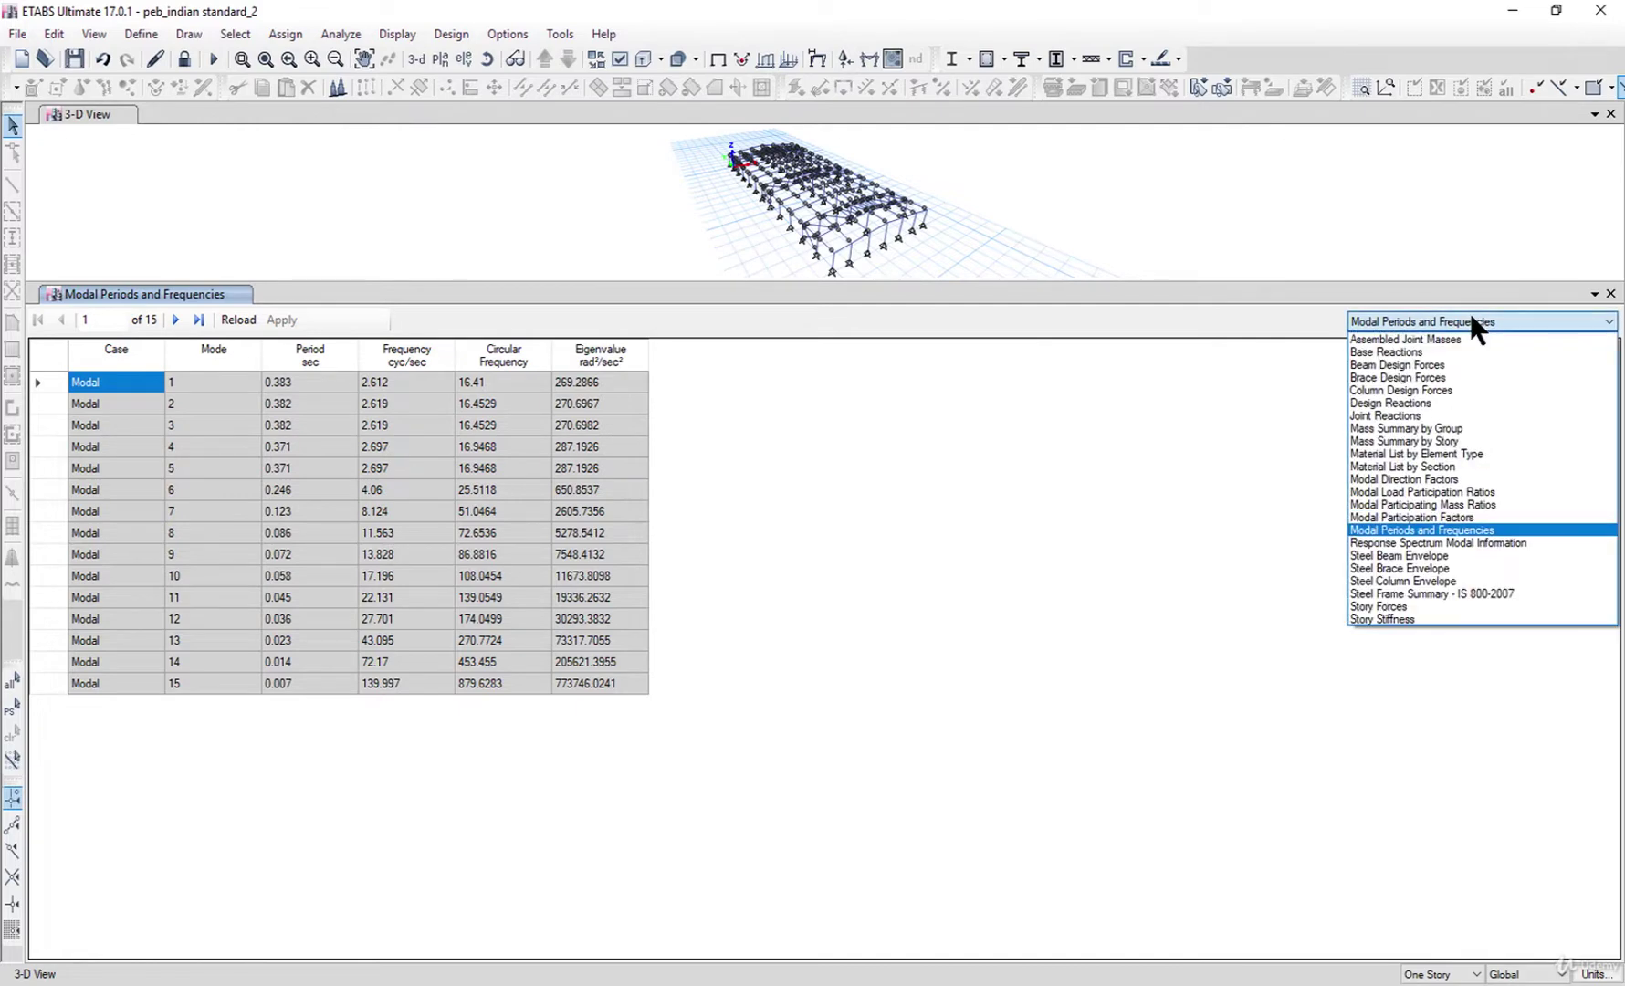
Show Modal Participating Mass Ratios and check Sum UX for modes 1–4, reaching 0.9998
click(1424, 511)
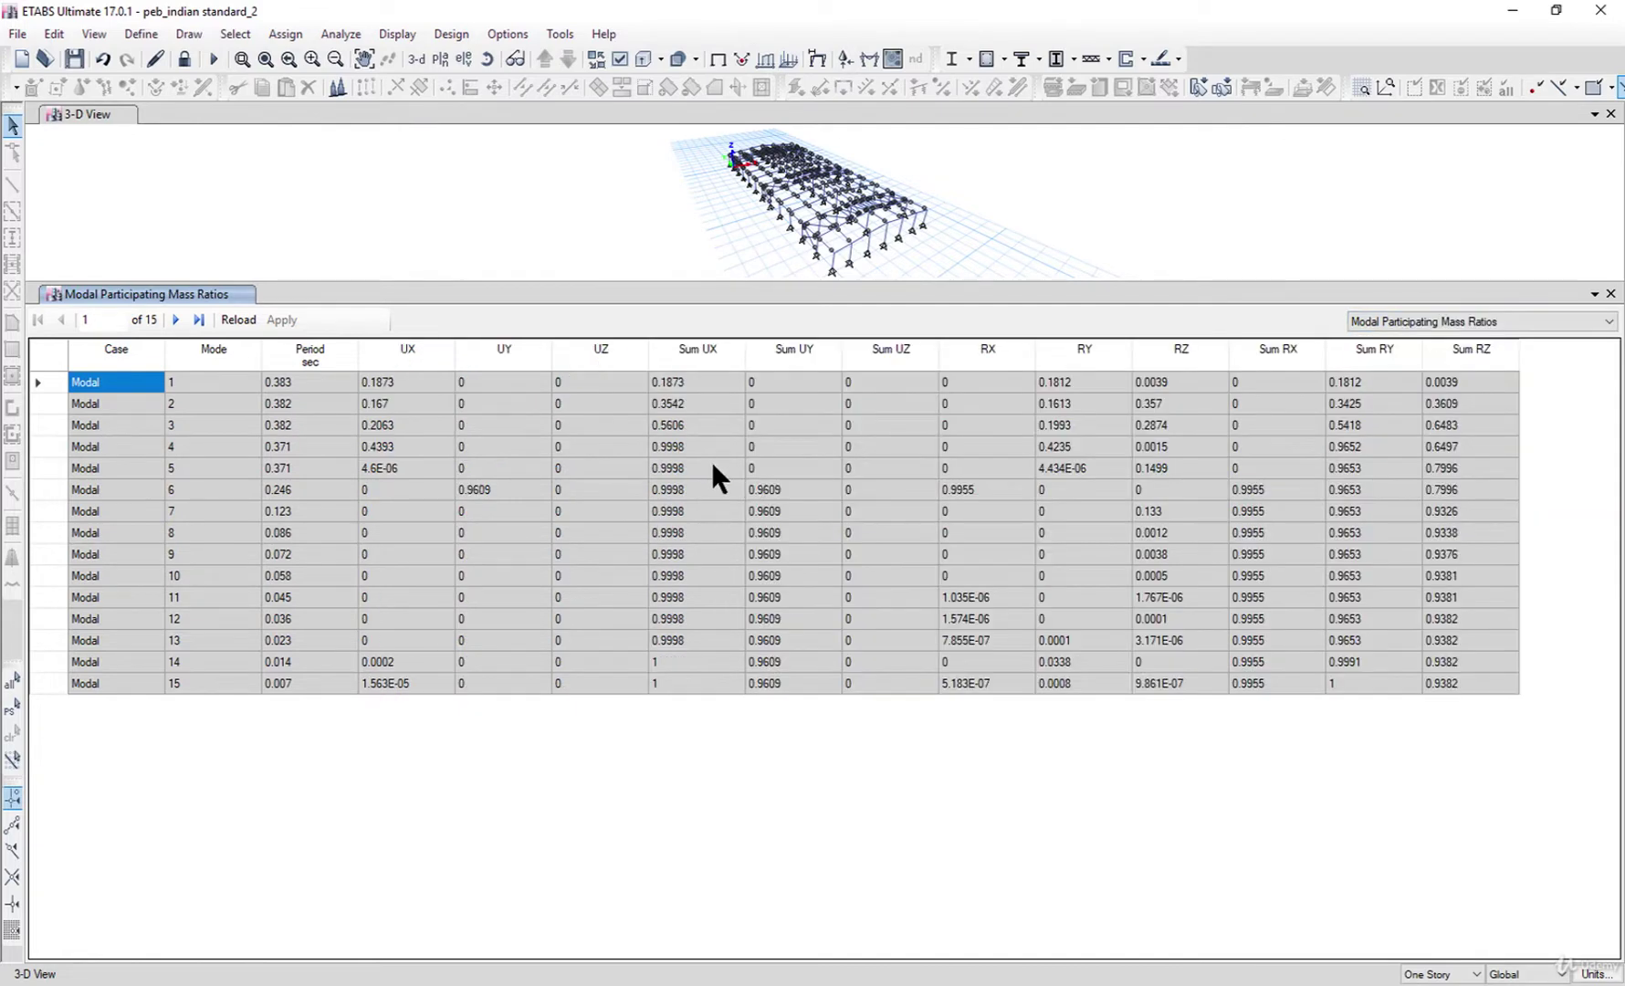
click(709, 383)
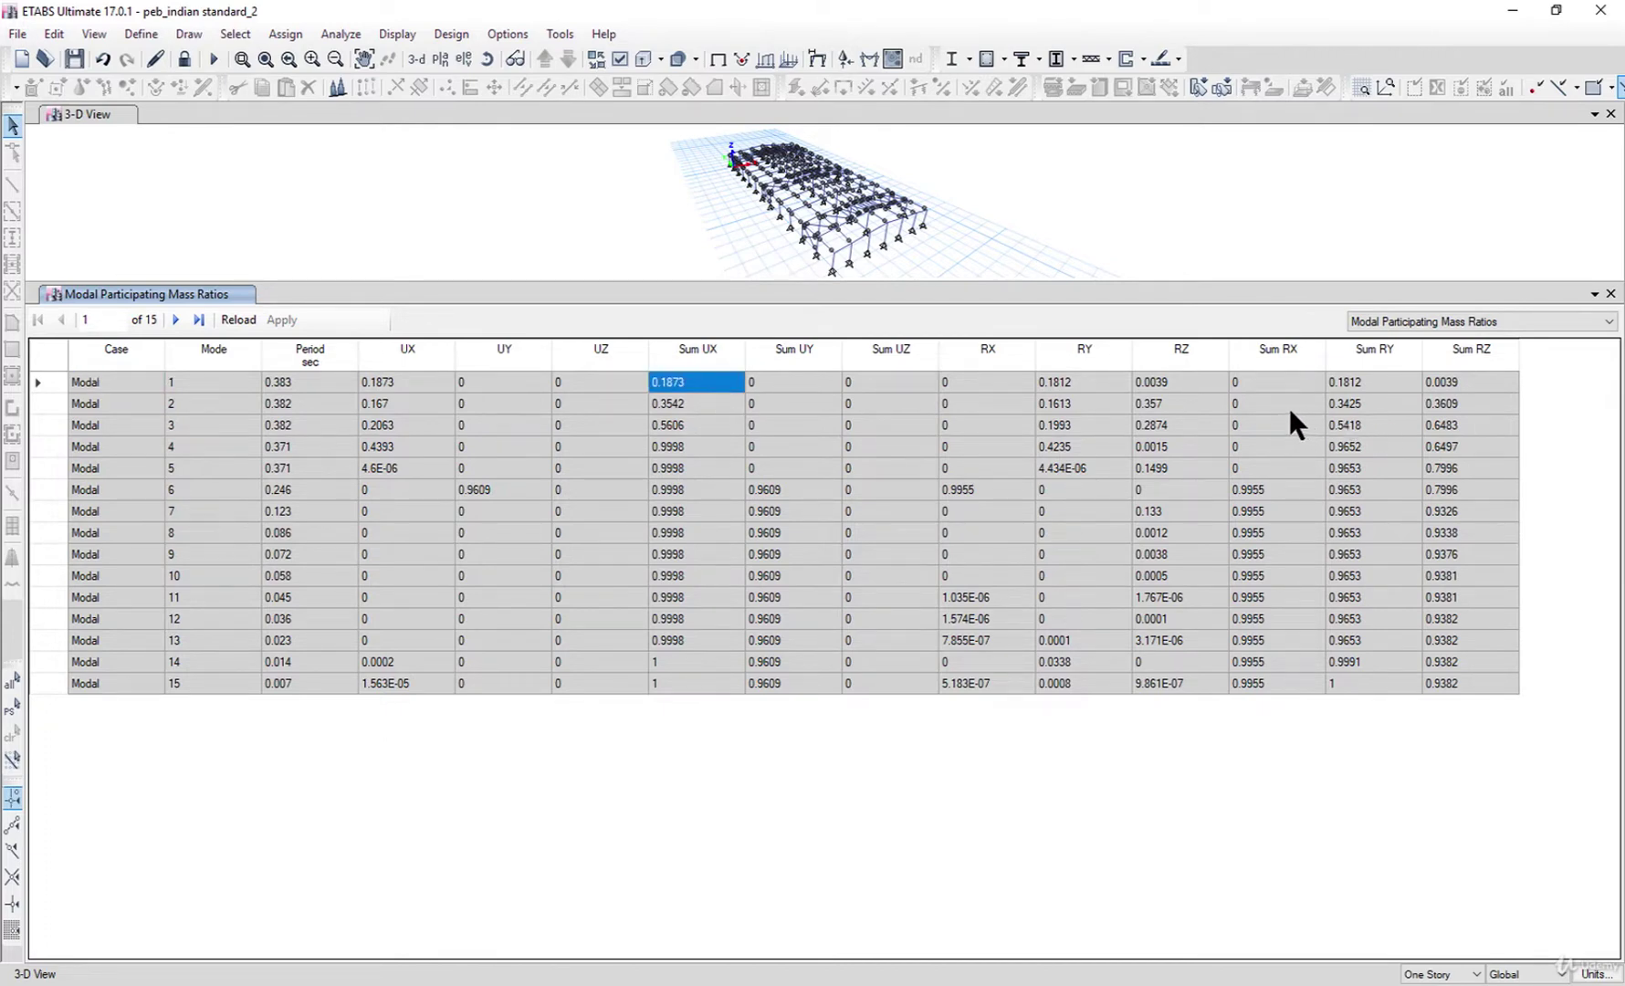
click(710, 407)
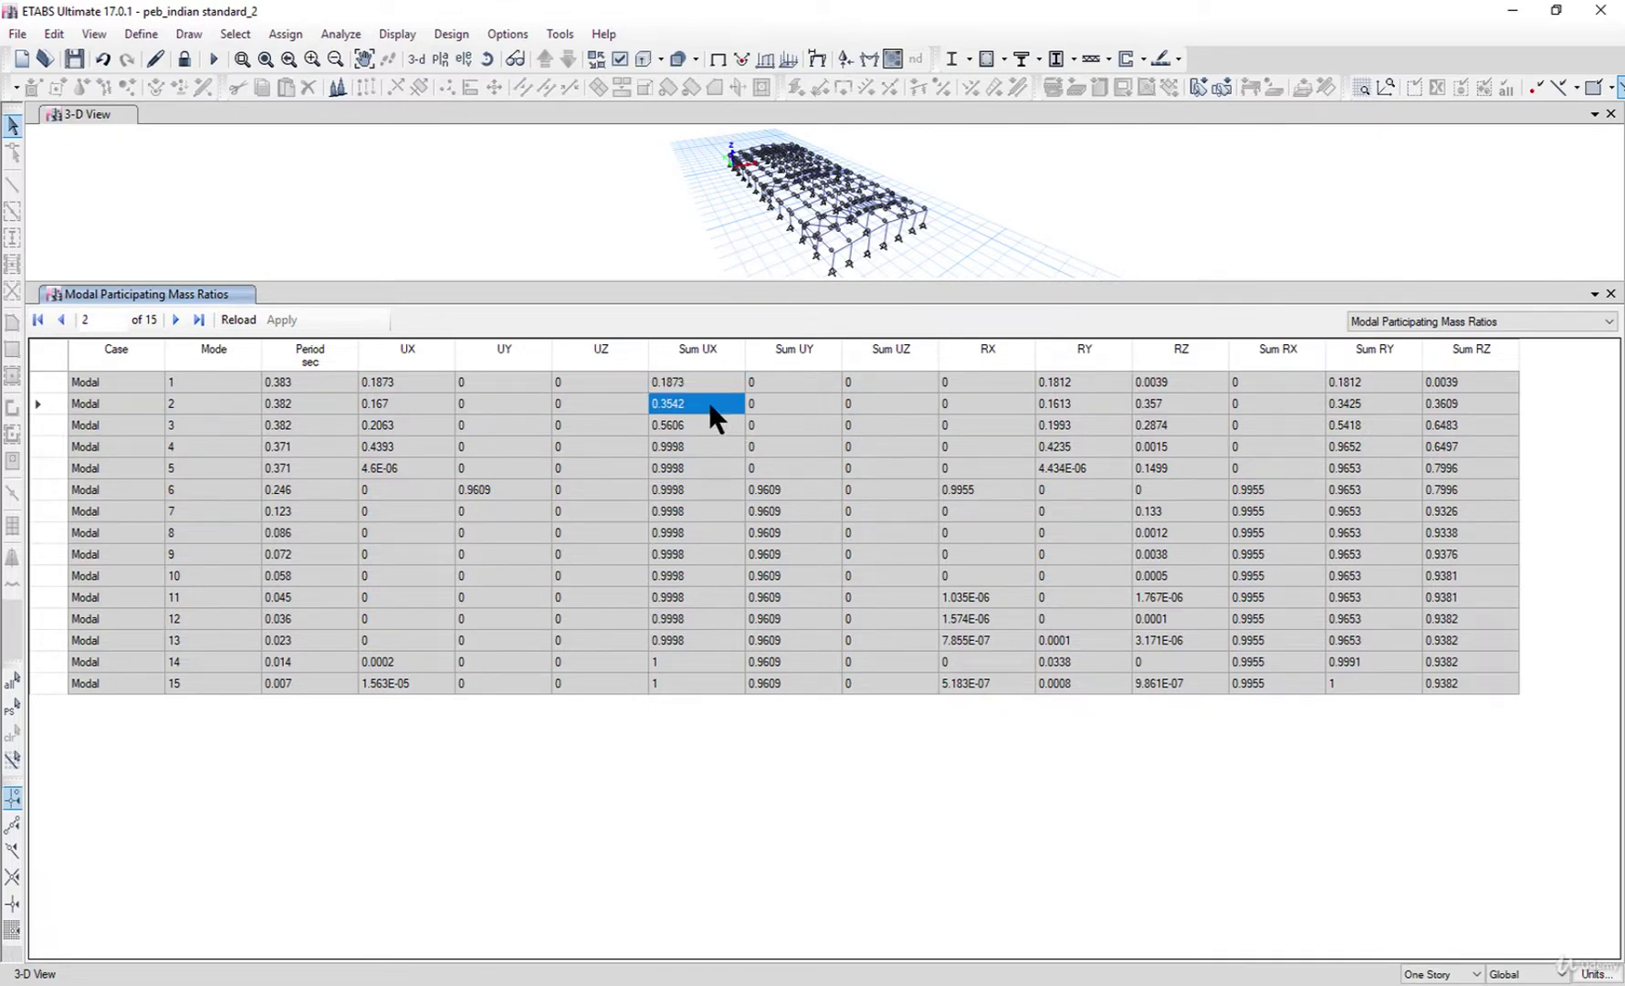
click(709, 430)
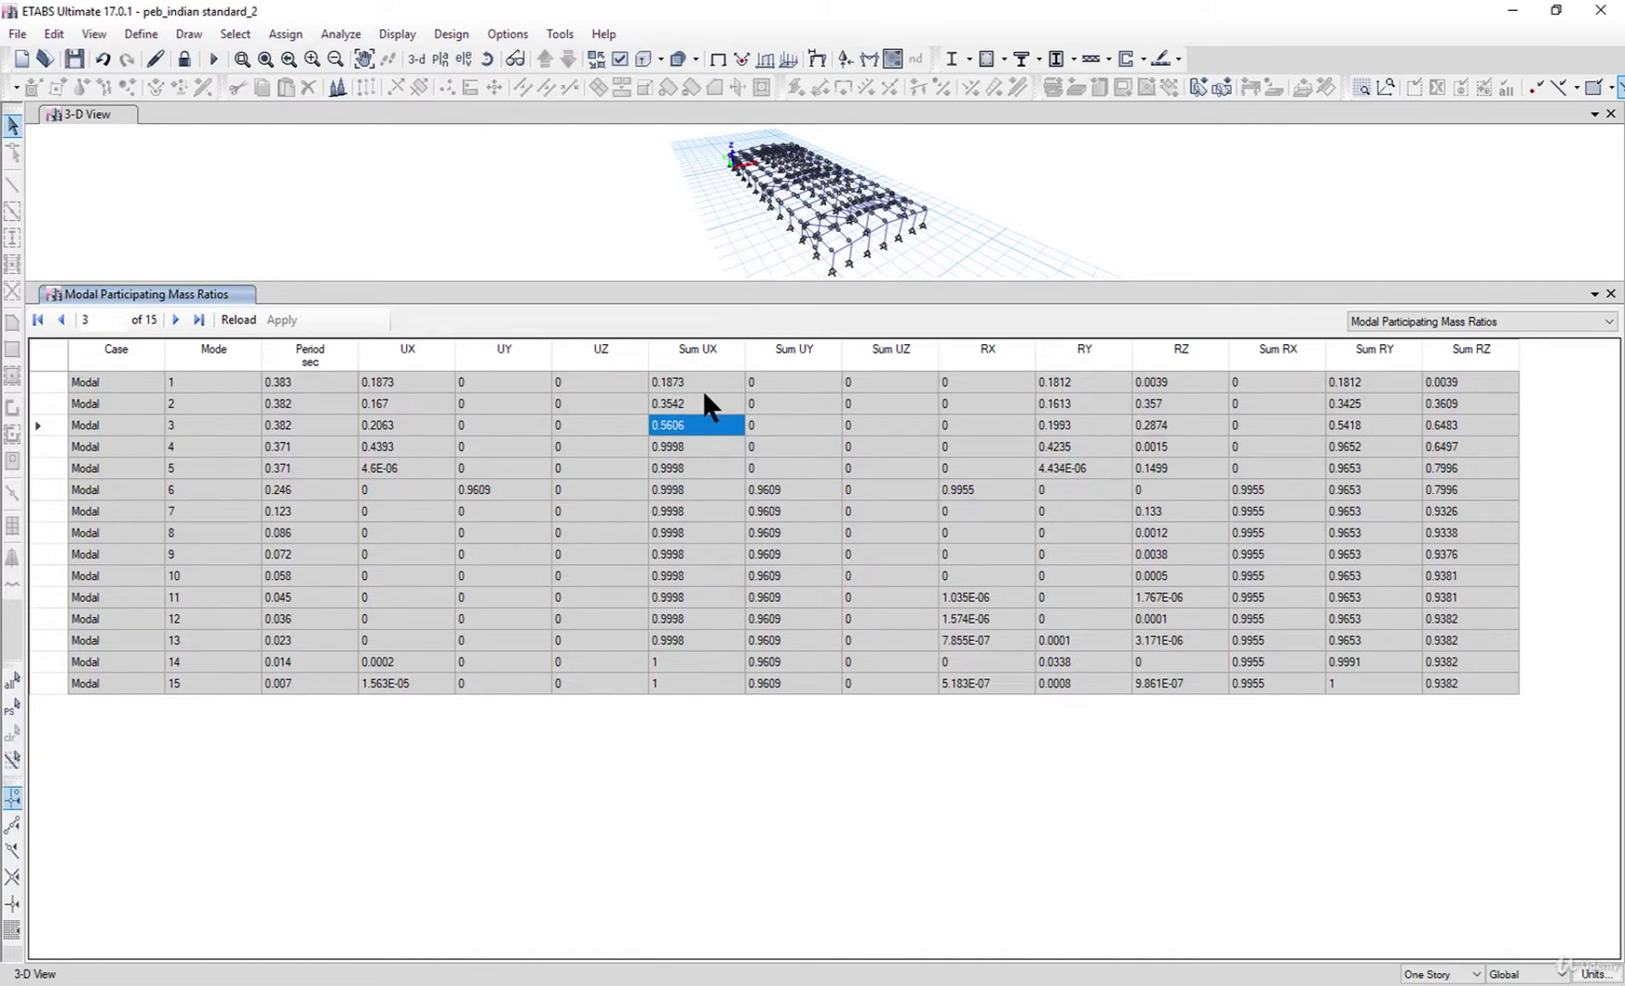
click(710, 383)
drag(707, 384, 706, 419)
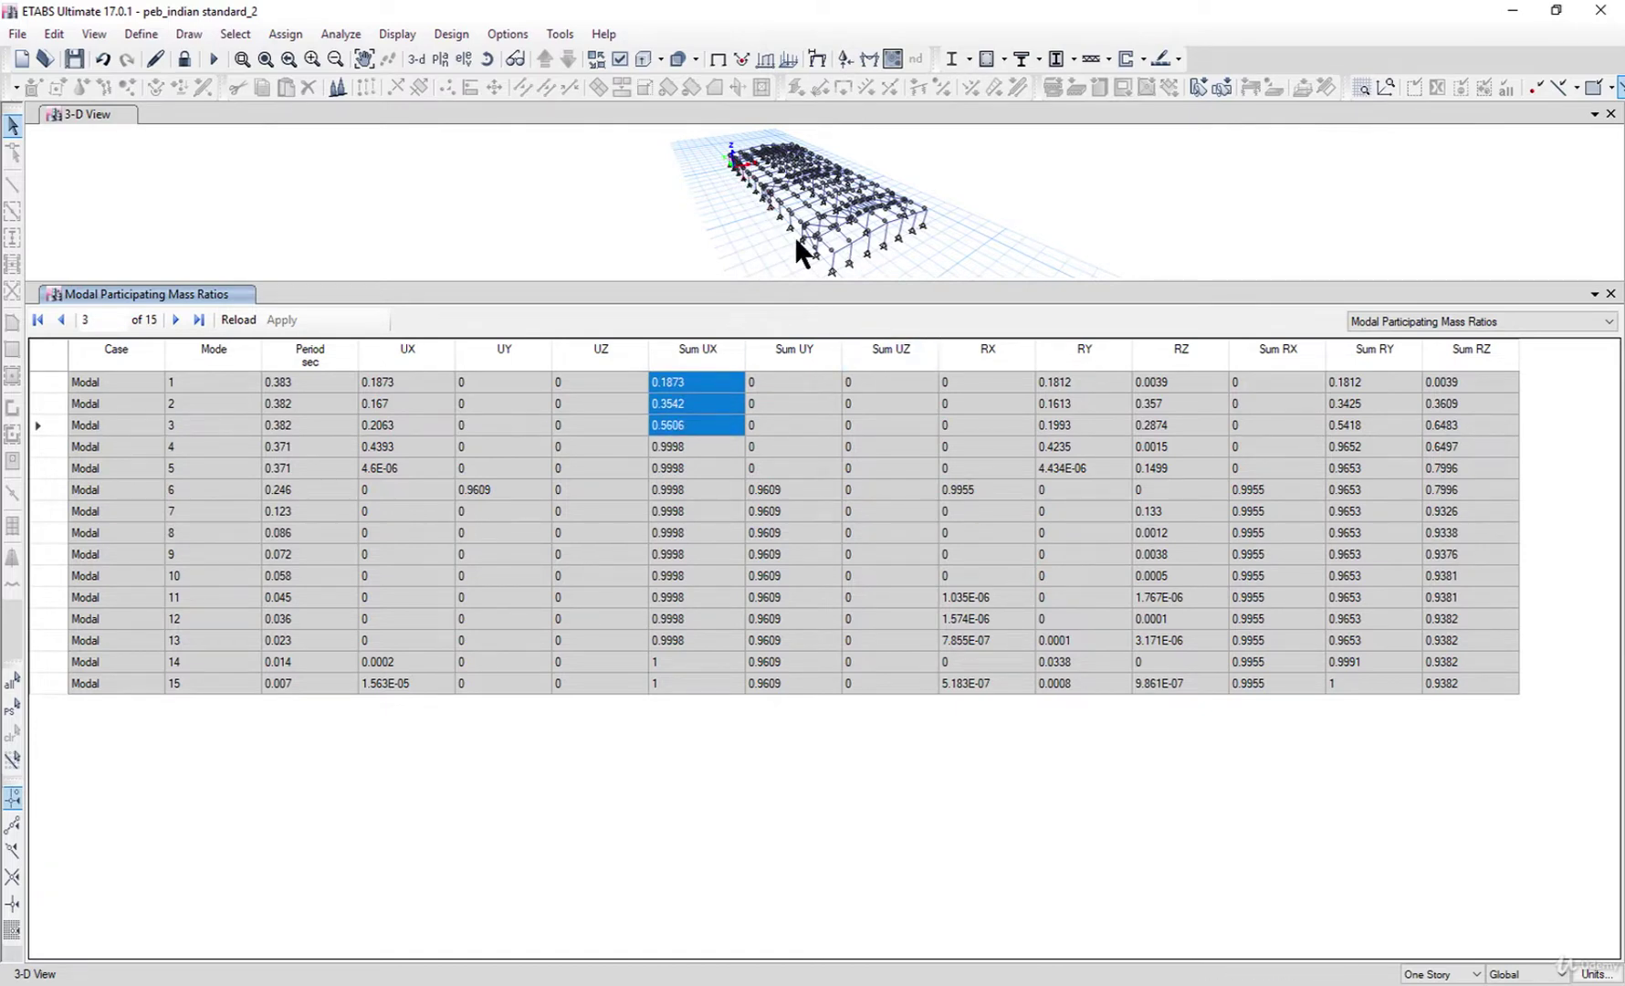
click(696, 446)
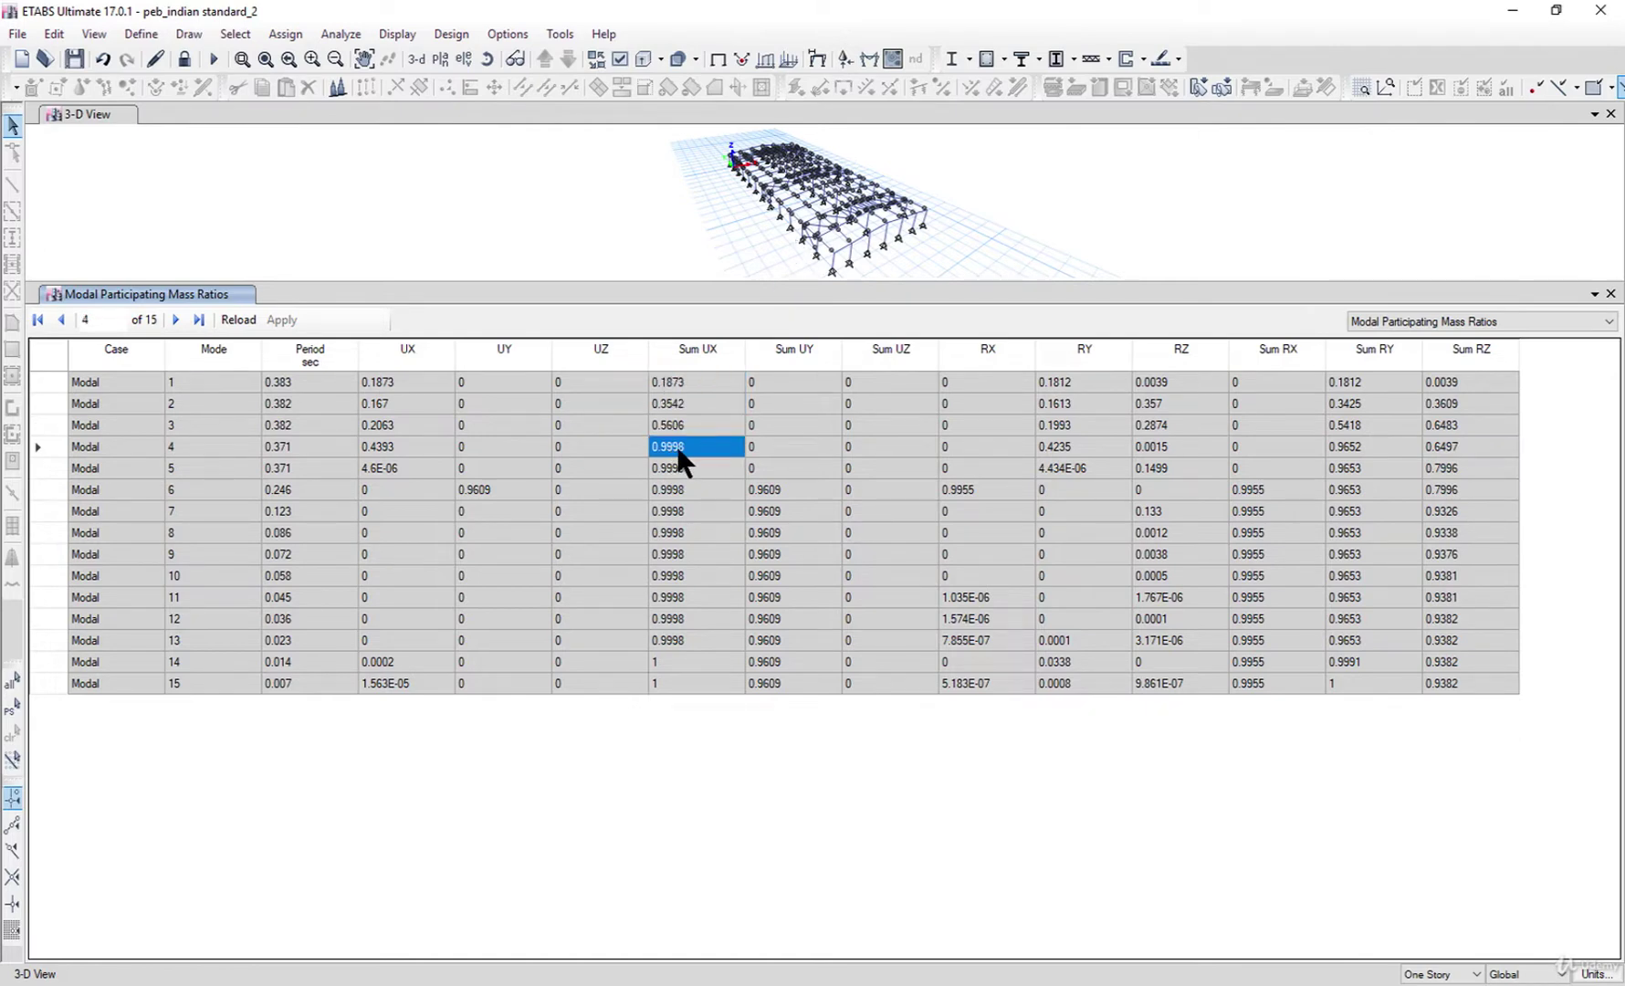
click(691, 348)
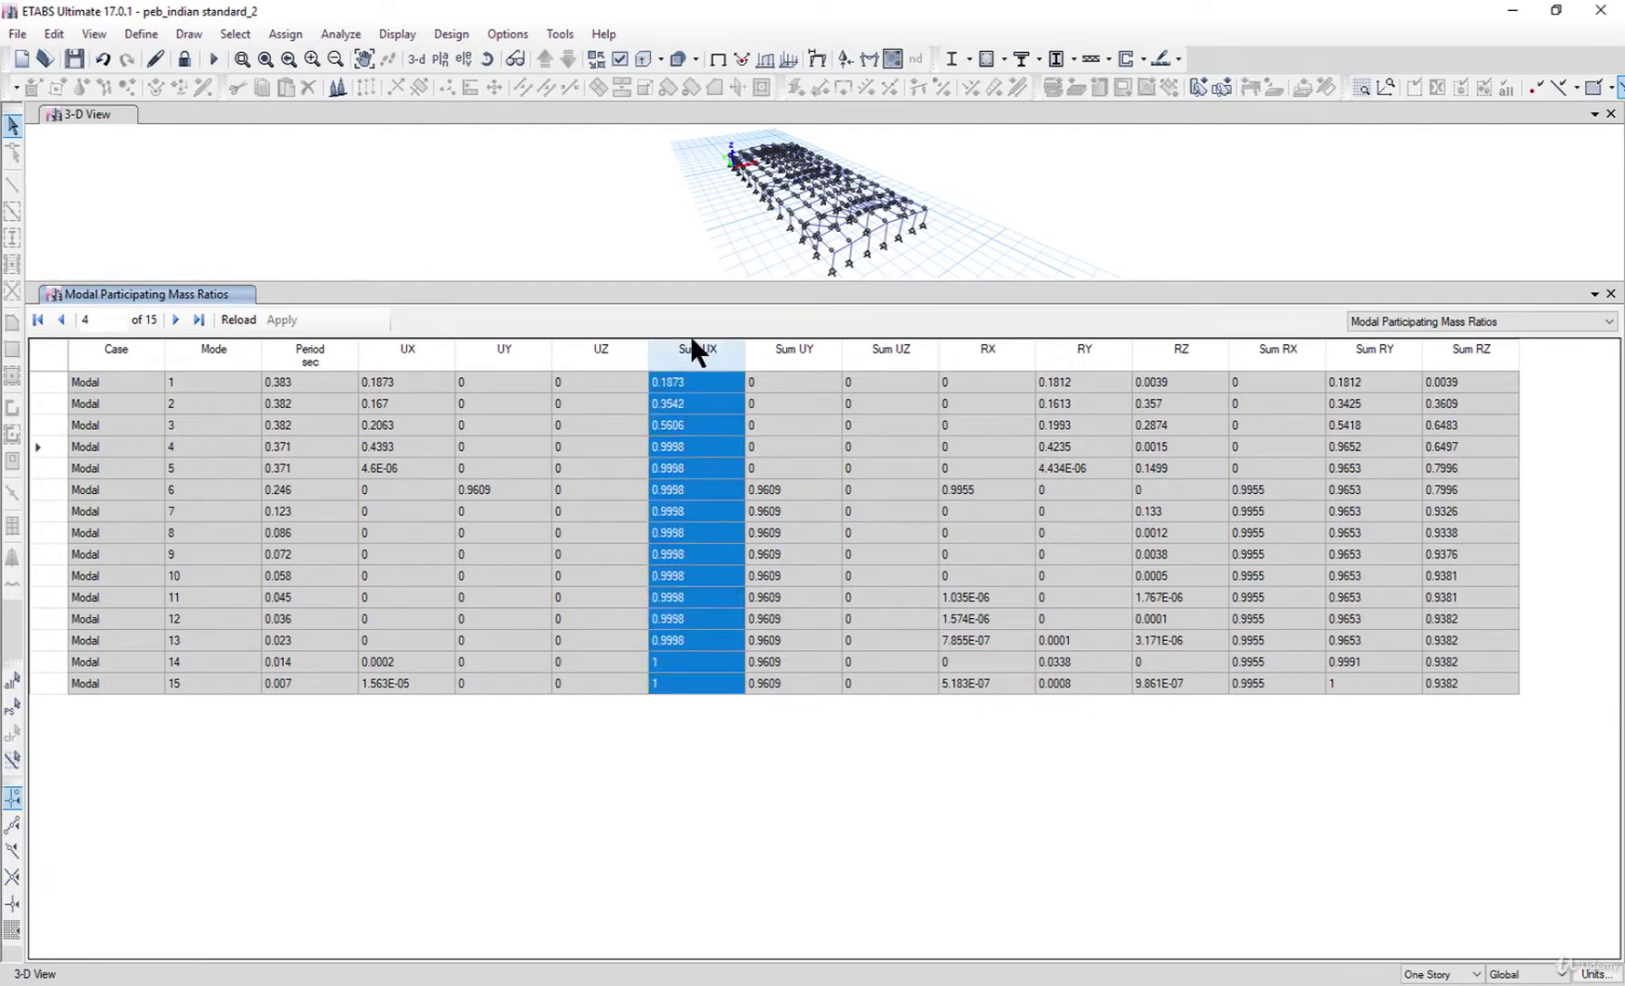
click(694, 424)
mouse_move(698, 340)
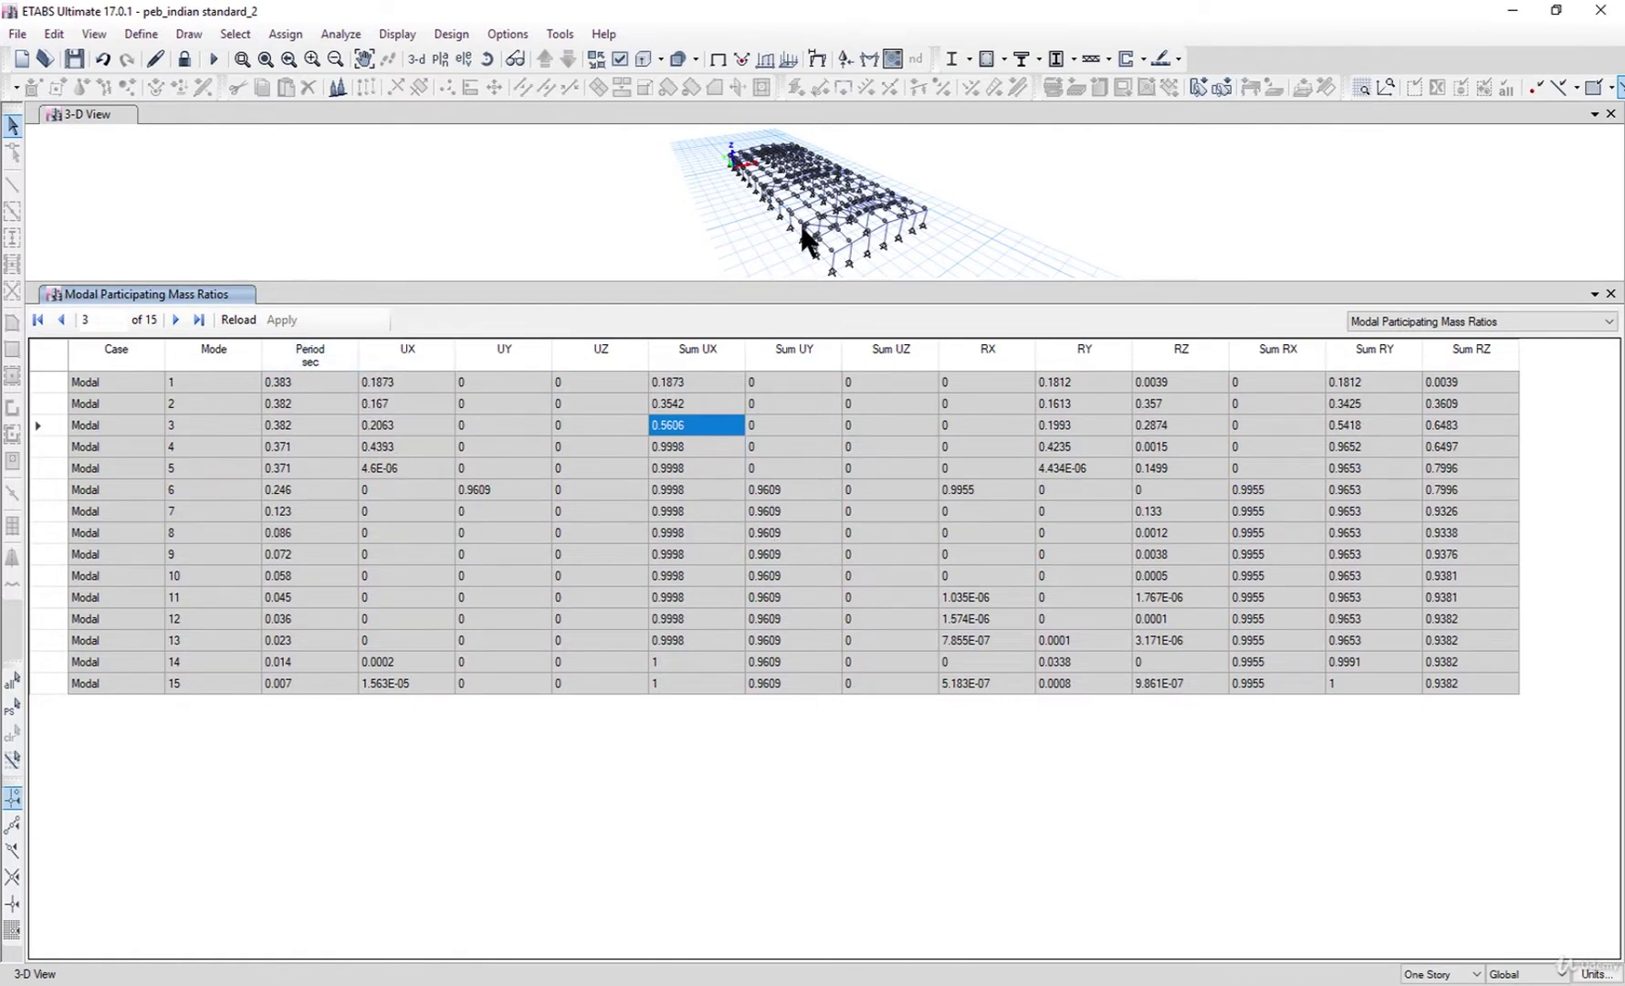
click(1431, 322)
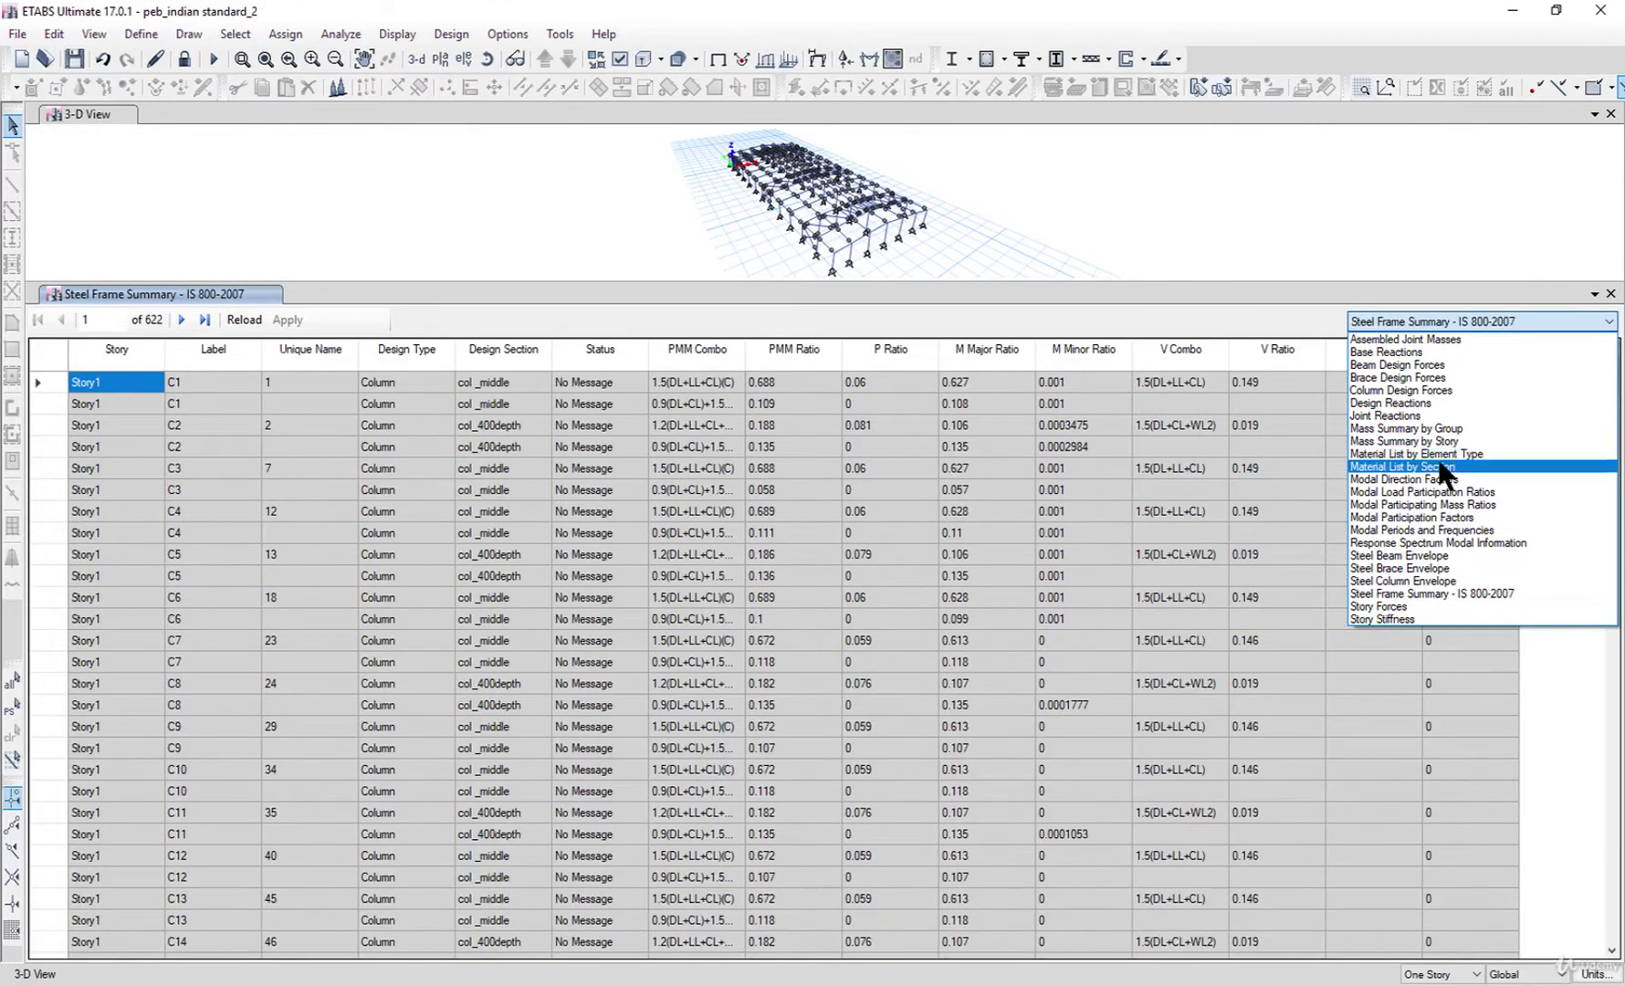
Display Material List by Section and widen its Section column to show the 8 full section names
click(1440, 467)
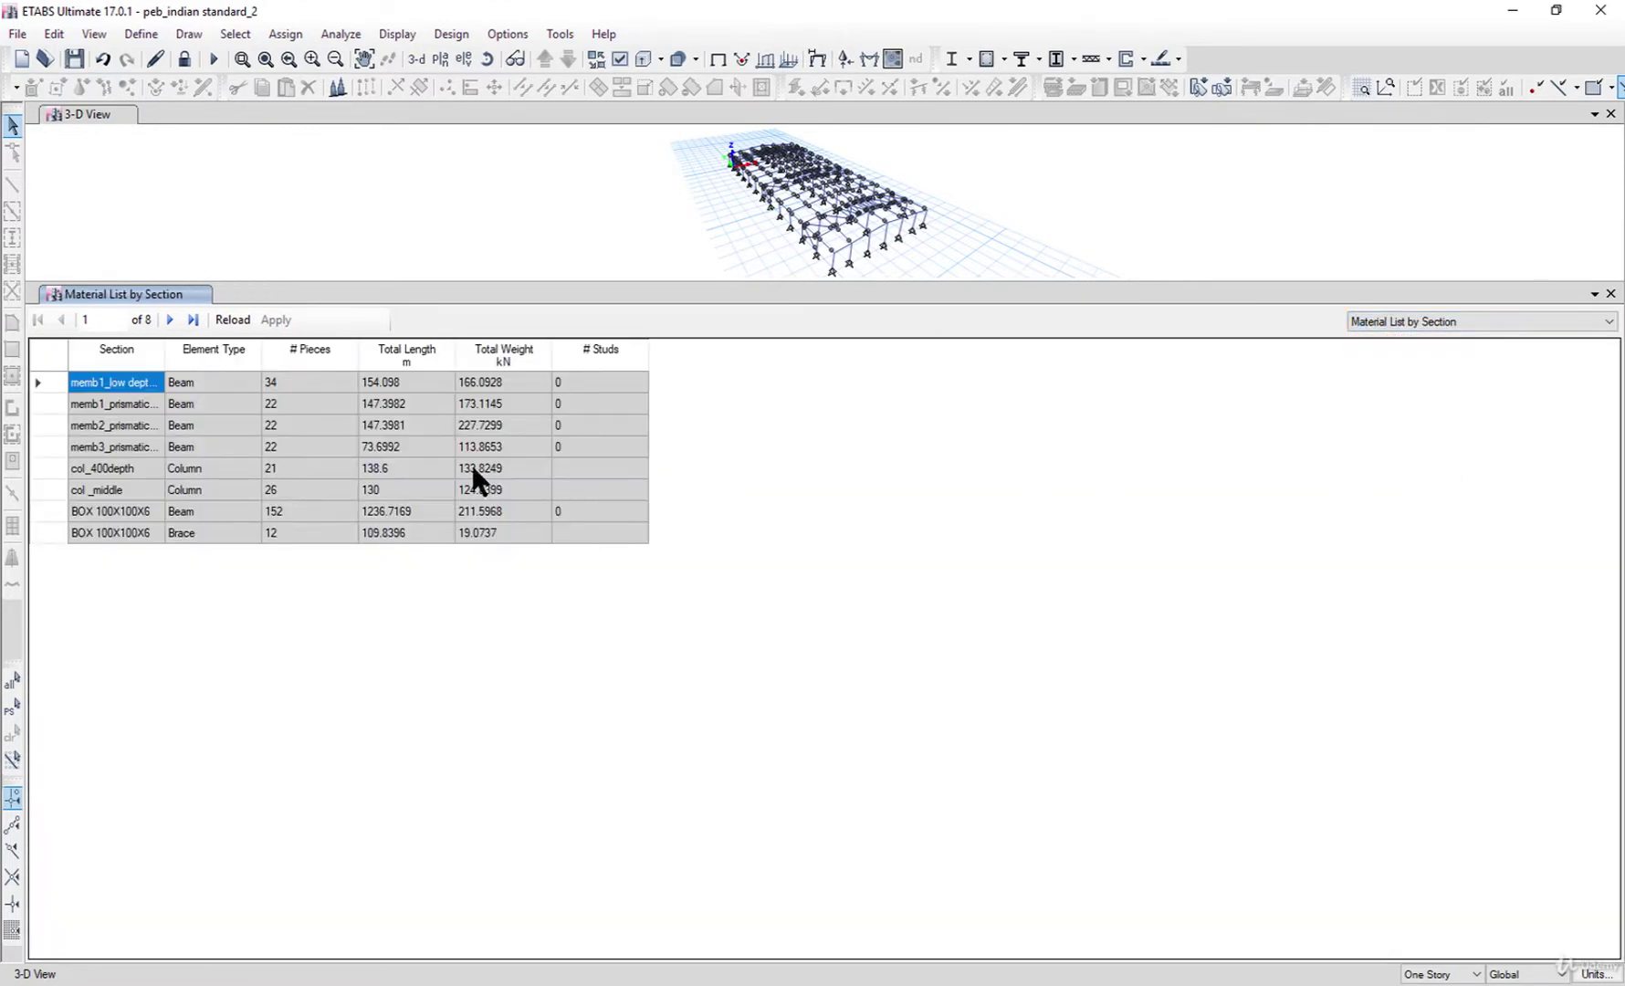
right_click(303, 351)
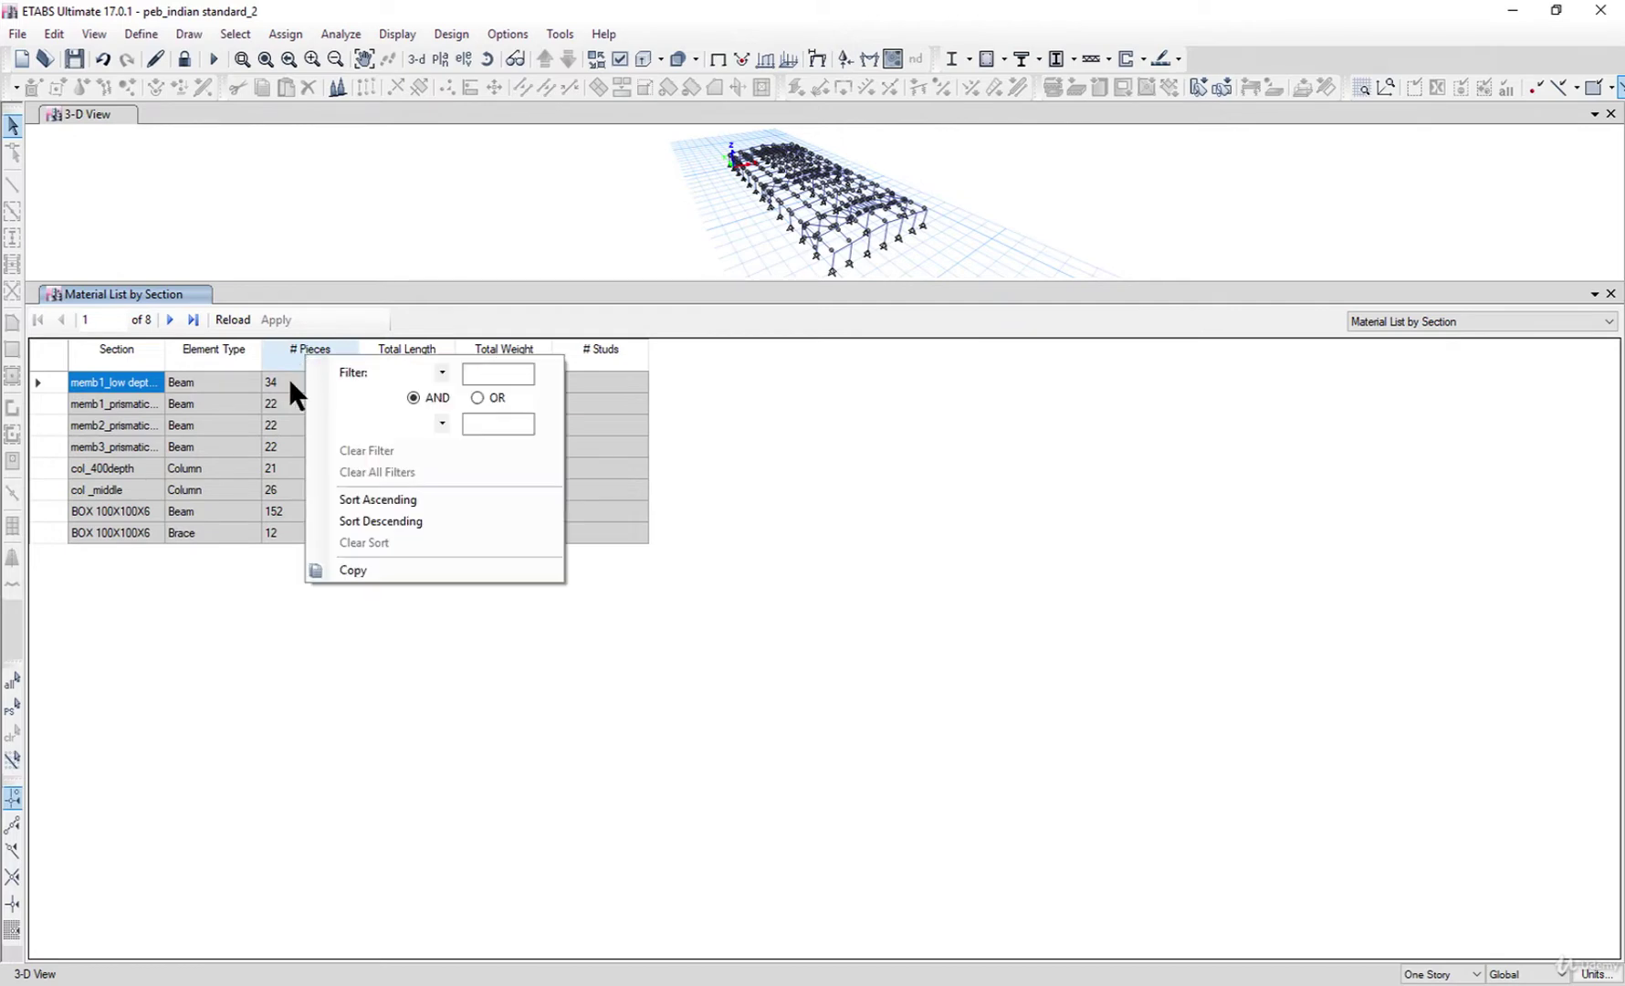
click(270, 447)
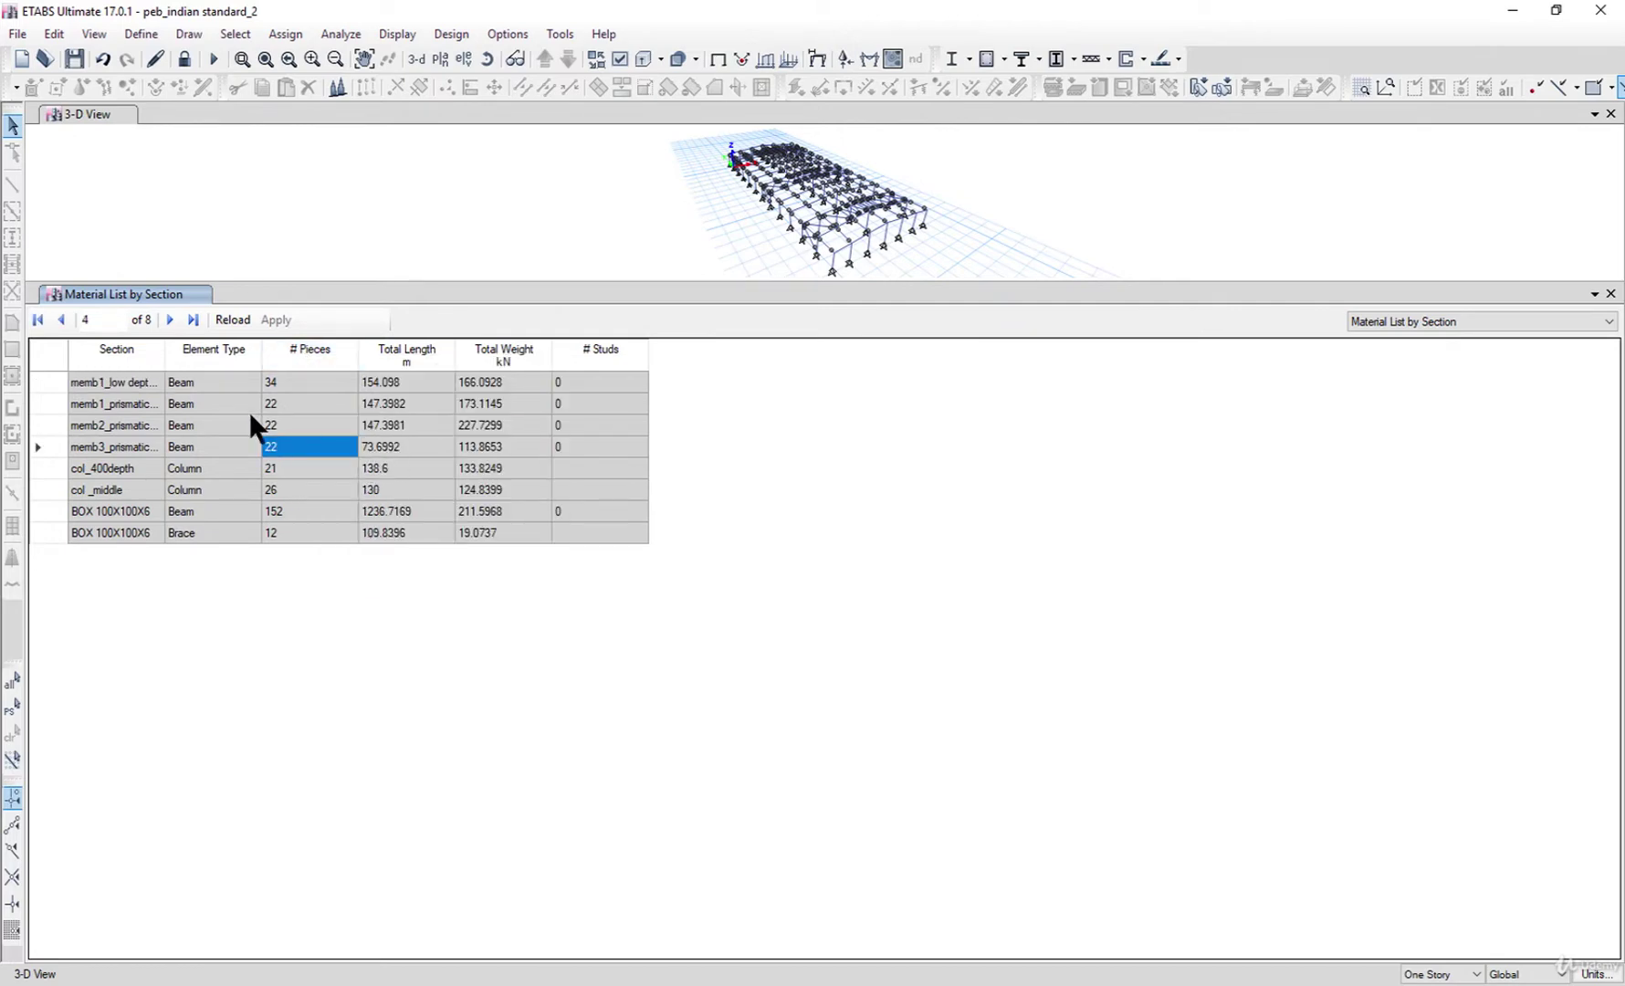
click(45, 383)
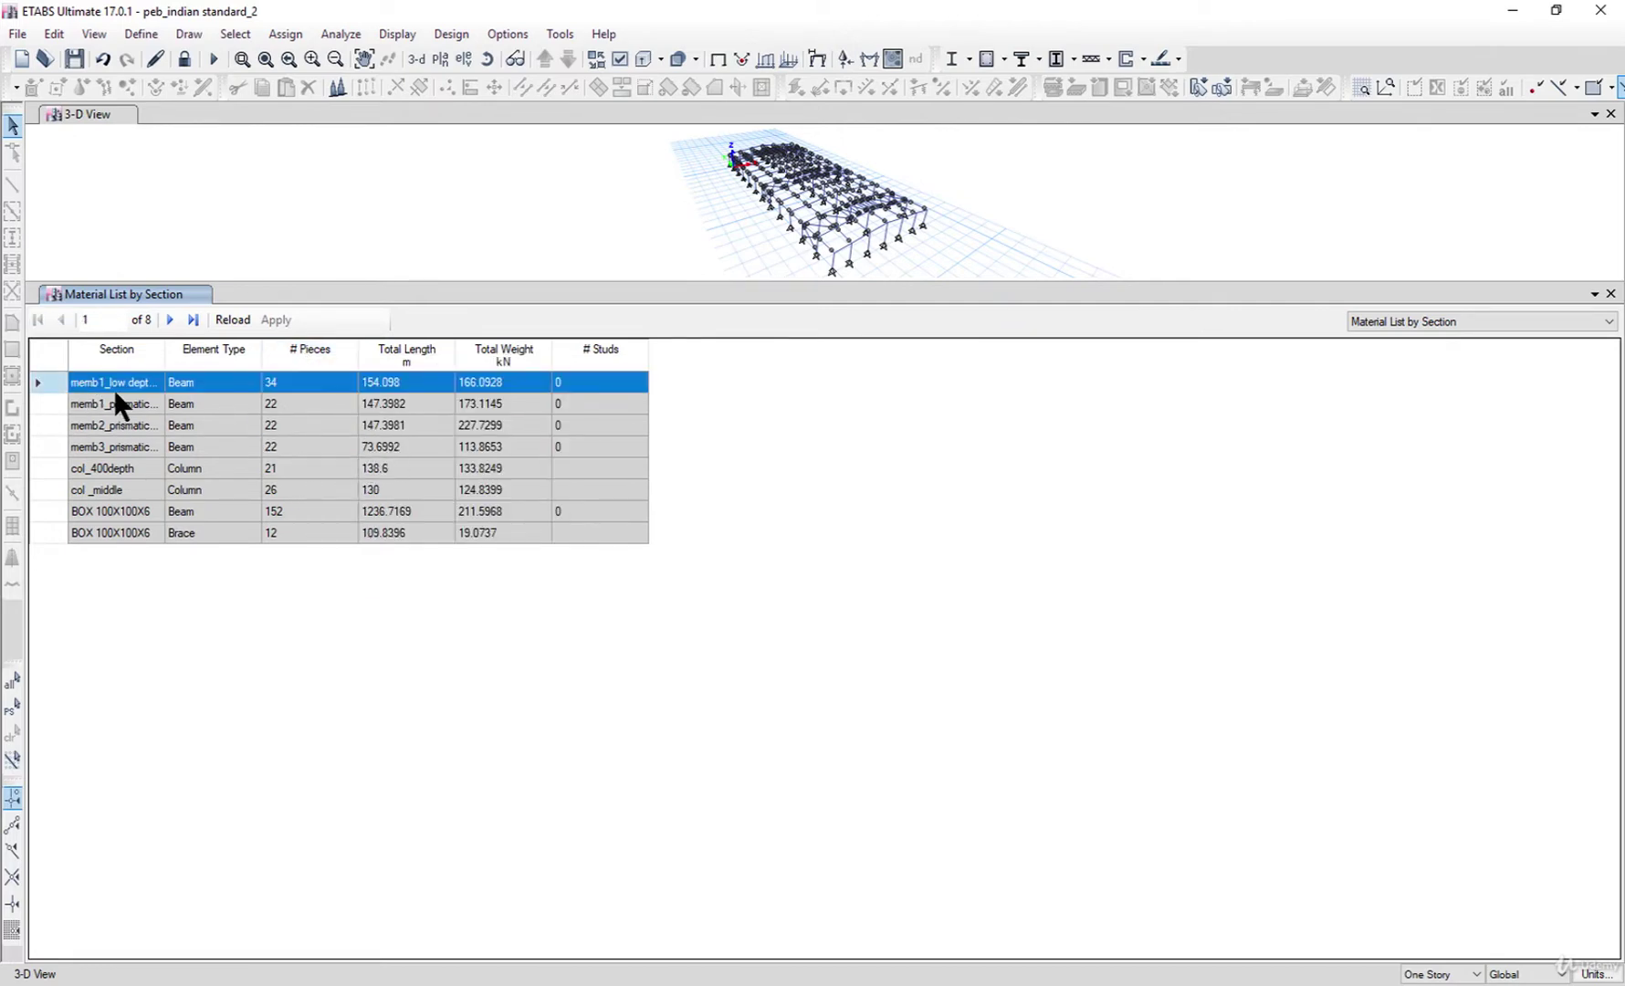
drag(166, 358, 365, 366)
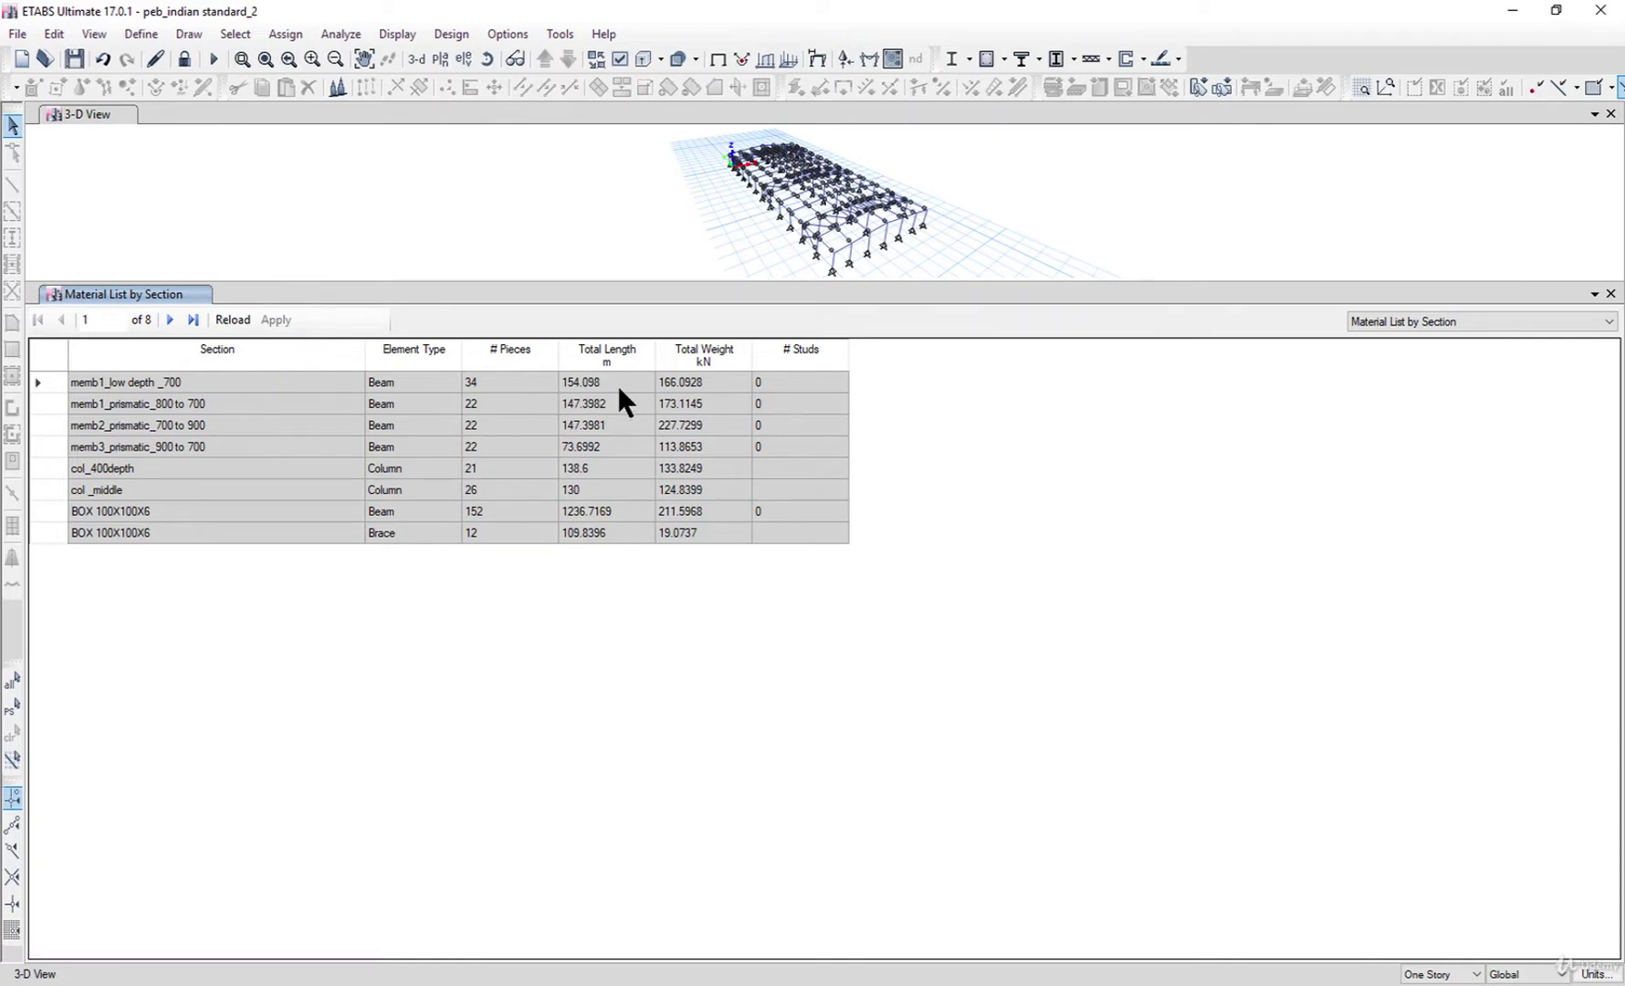
Export the Material List by Section table to Excel and maximise the workbook
right_click(691, 384)
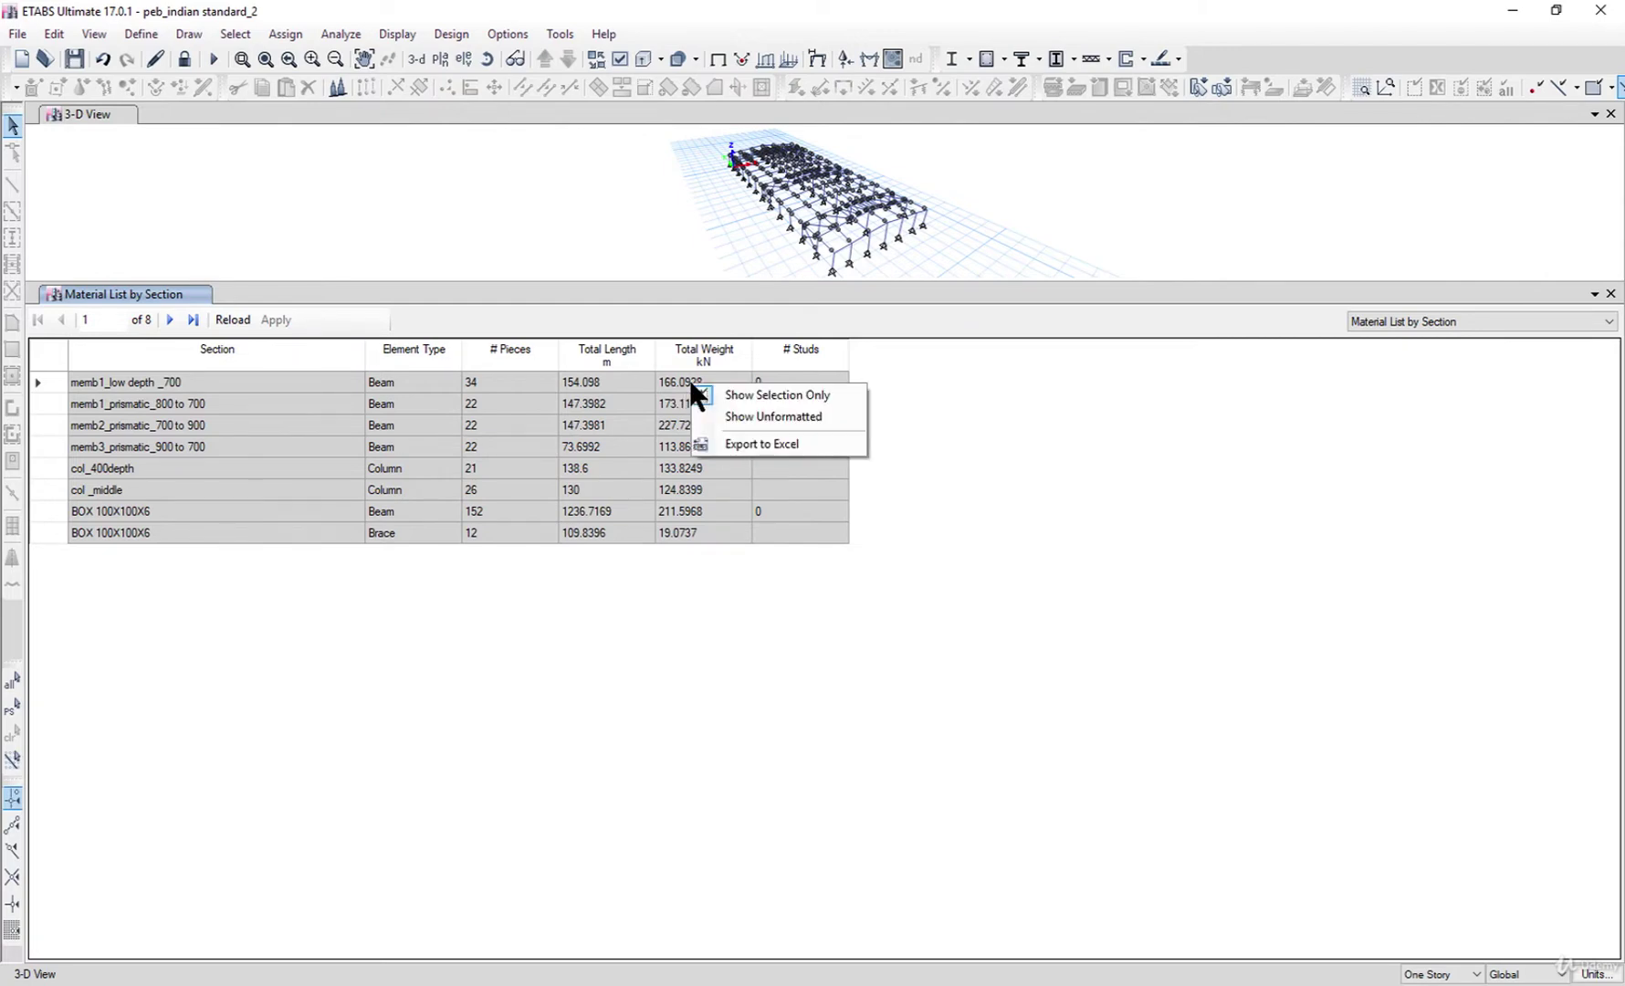
click(737, 445)
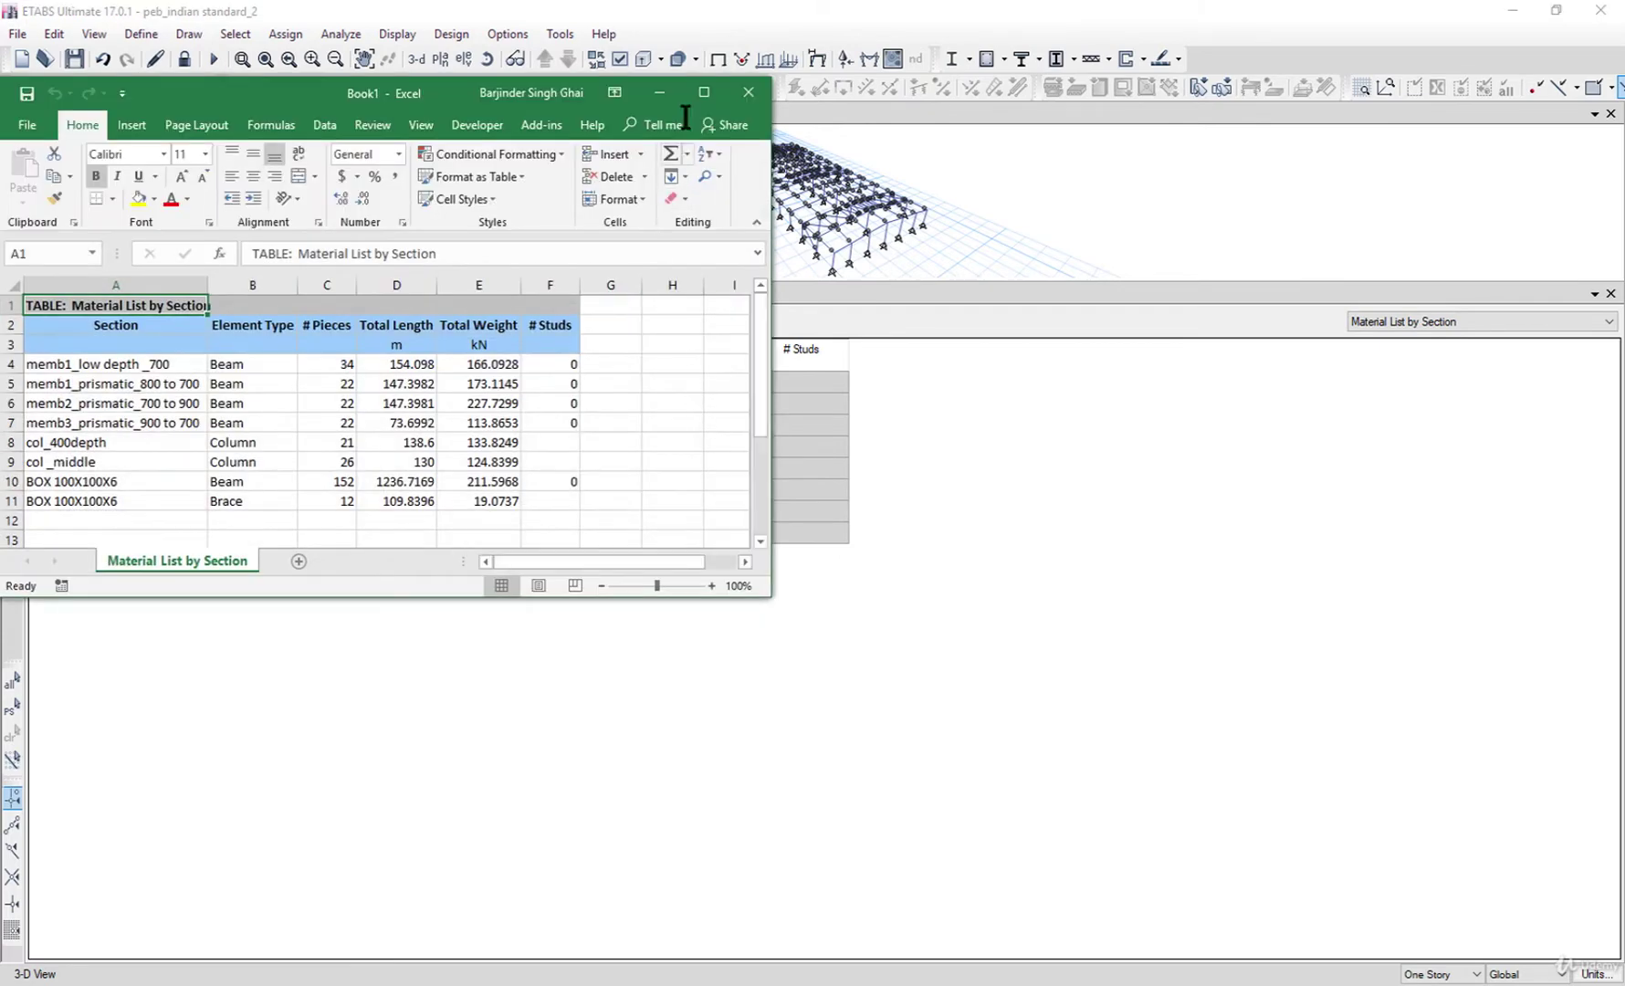
click(702, 91)
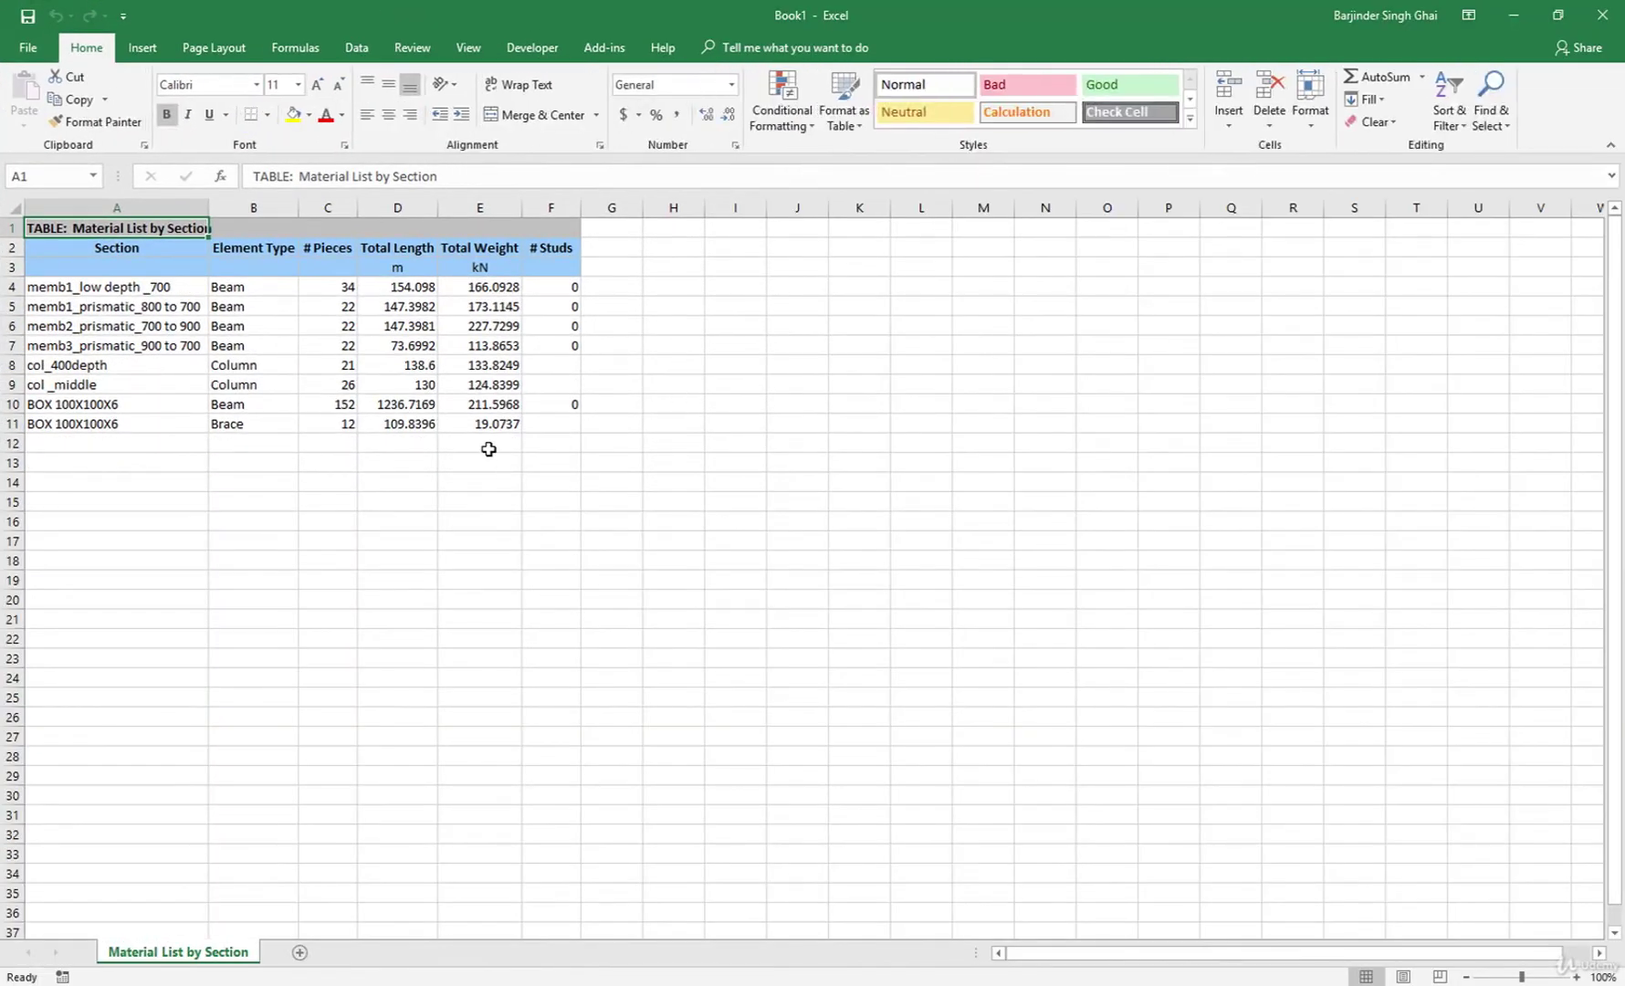
Enter =SUM(E4:E11)/9.81 in E12 for total steel weight, labelled MT in F12
click(488, 447)
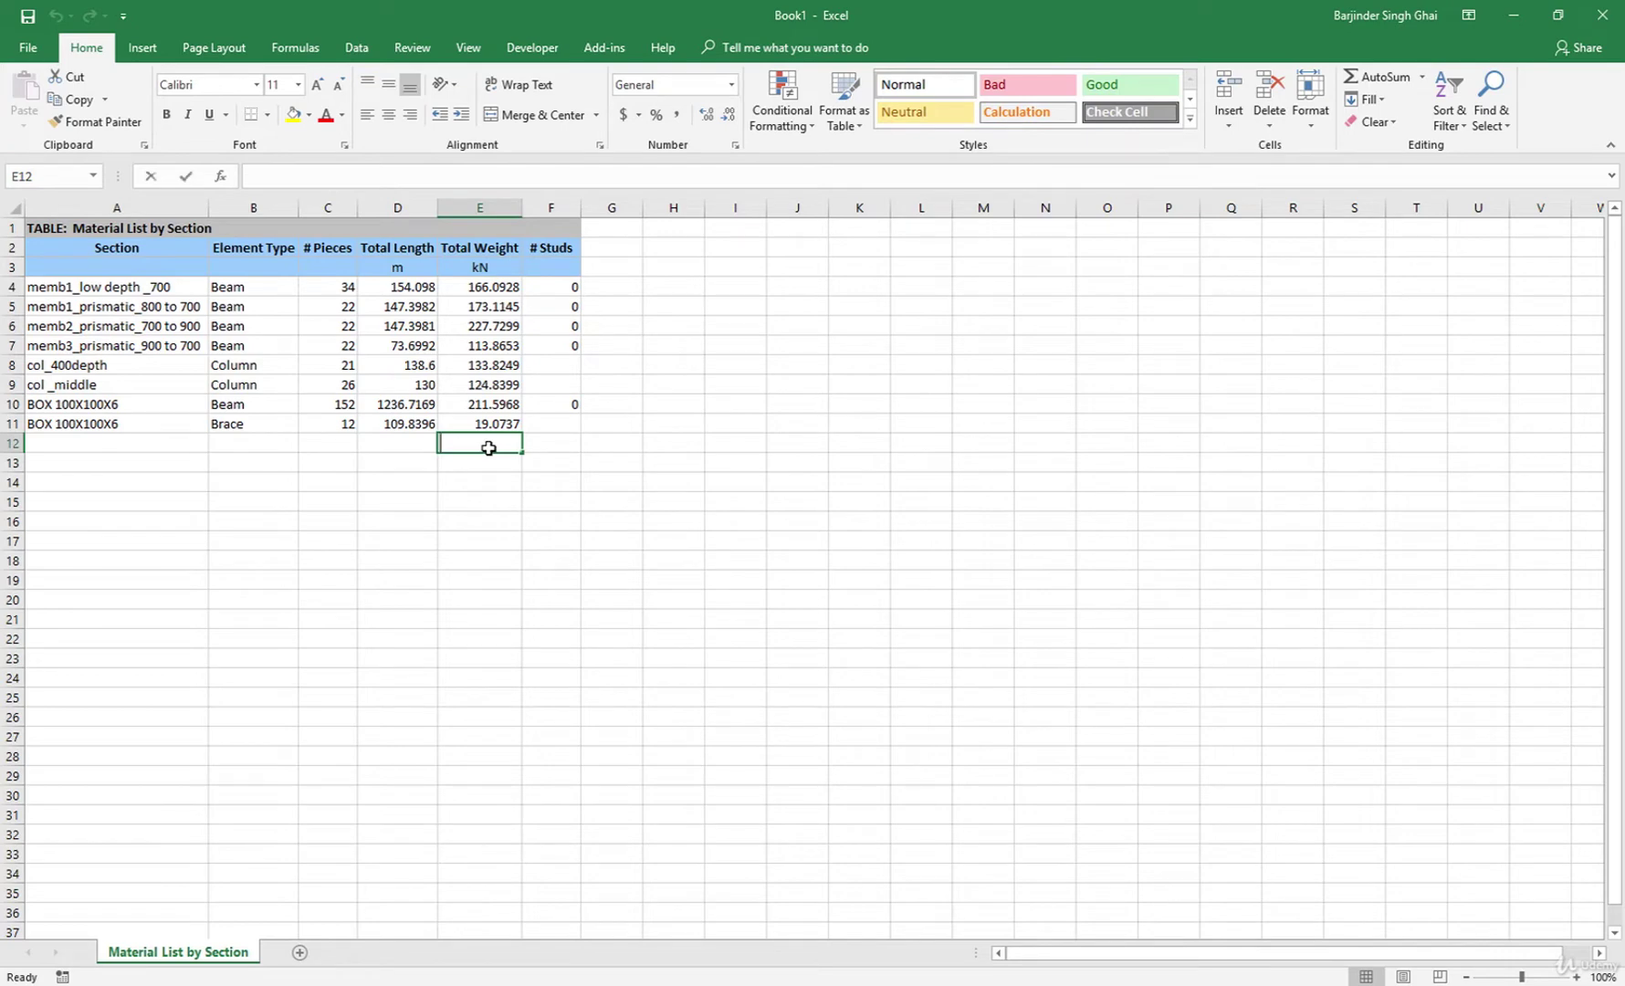
text(=SUM))
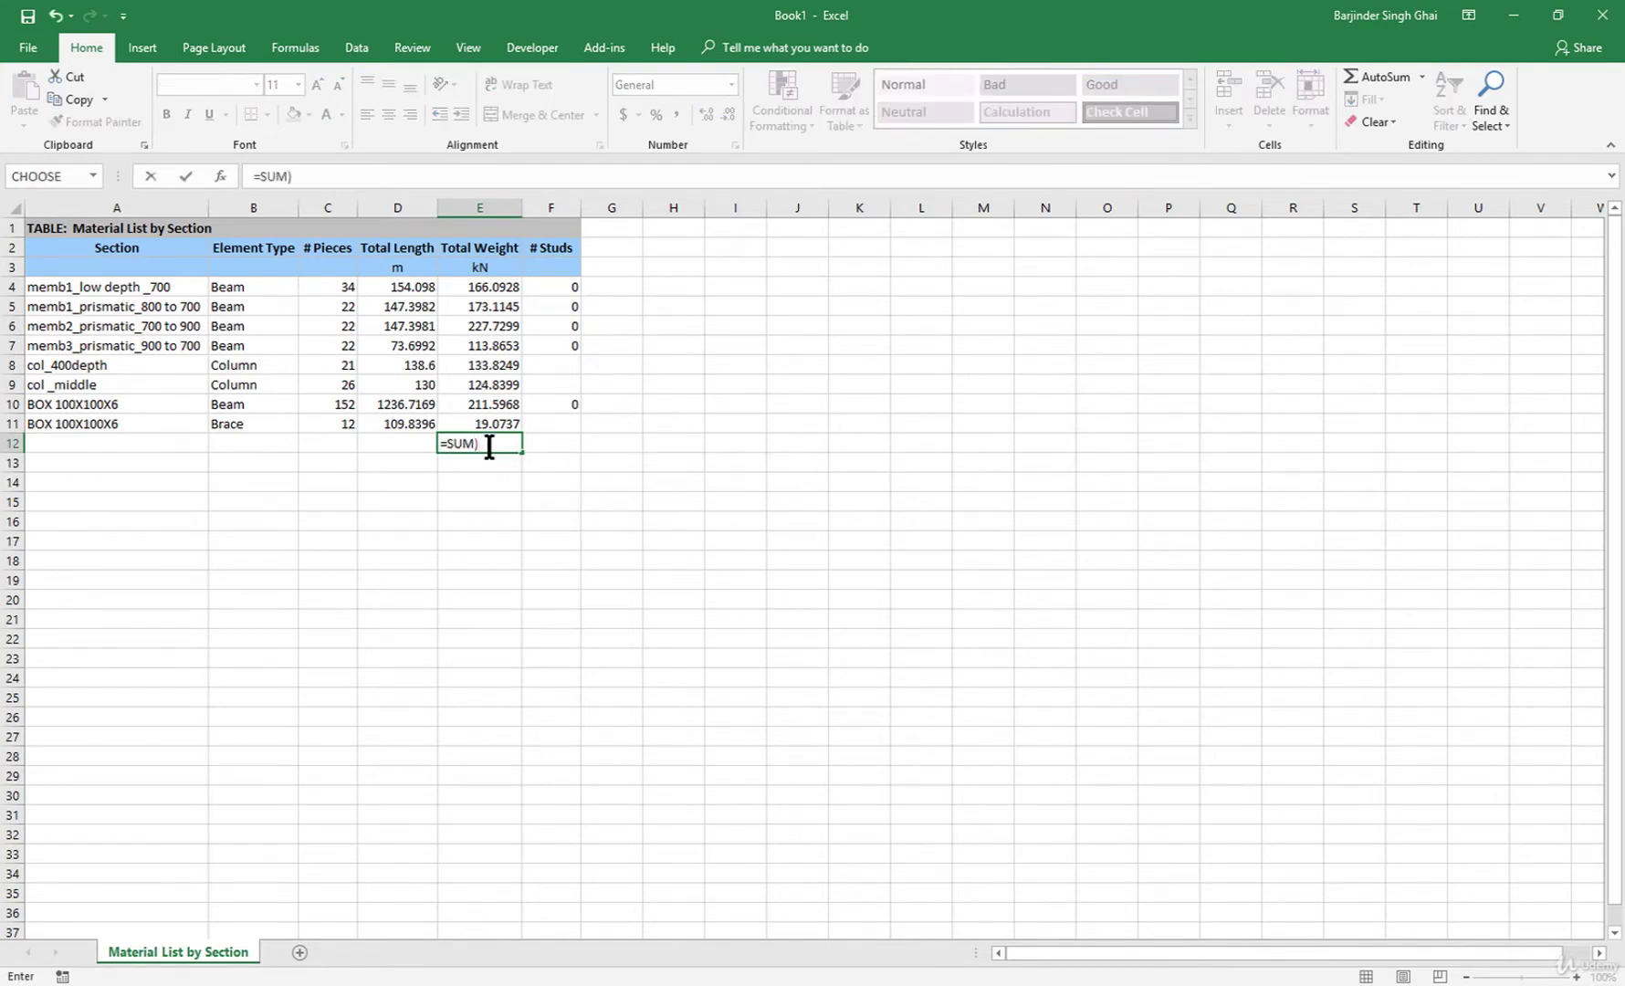
key(BackSpace)
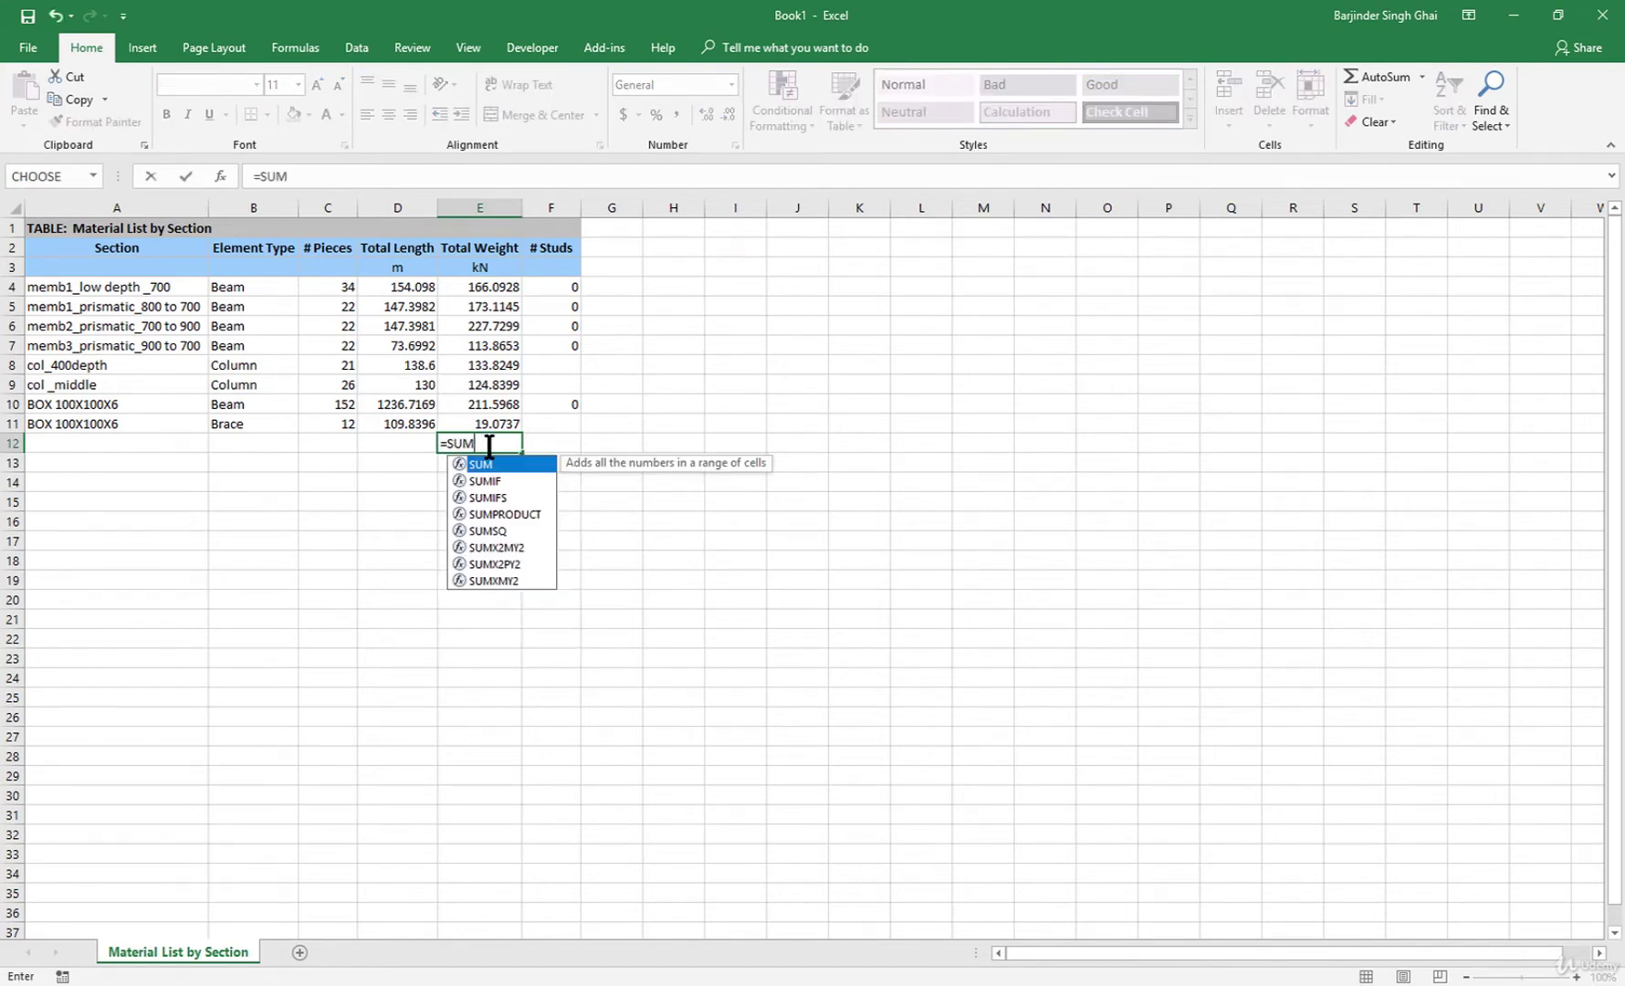
text(()
drag(486, 424, 478, 287)
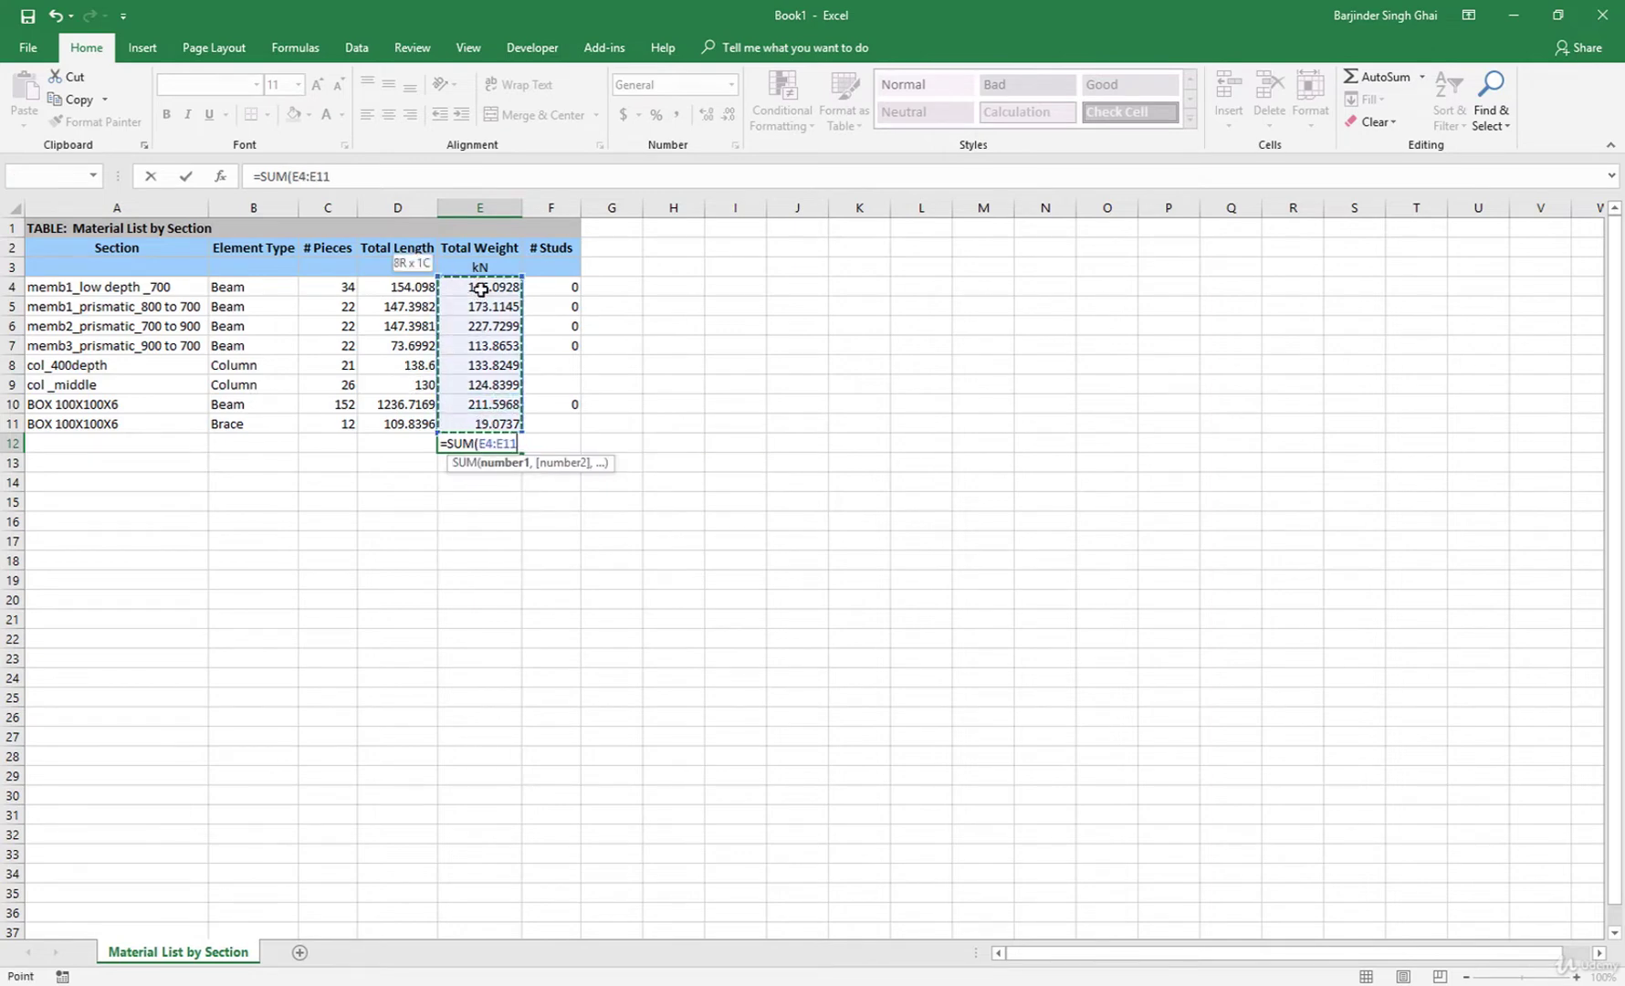
click(347, 176)
text()/9.81)
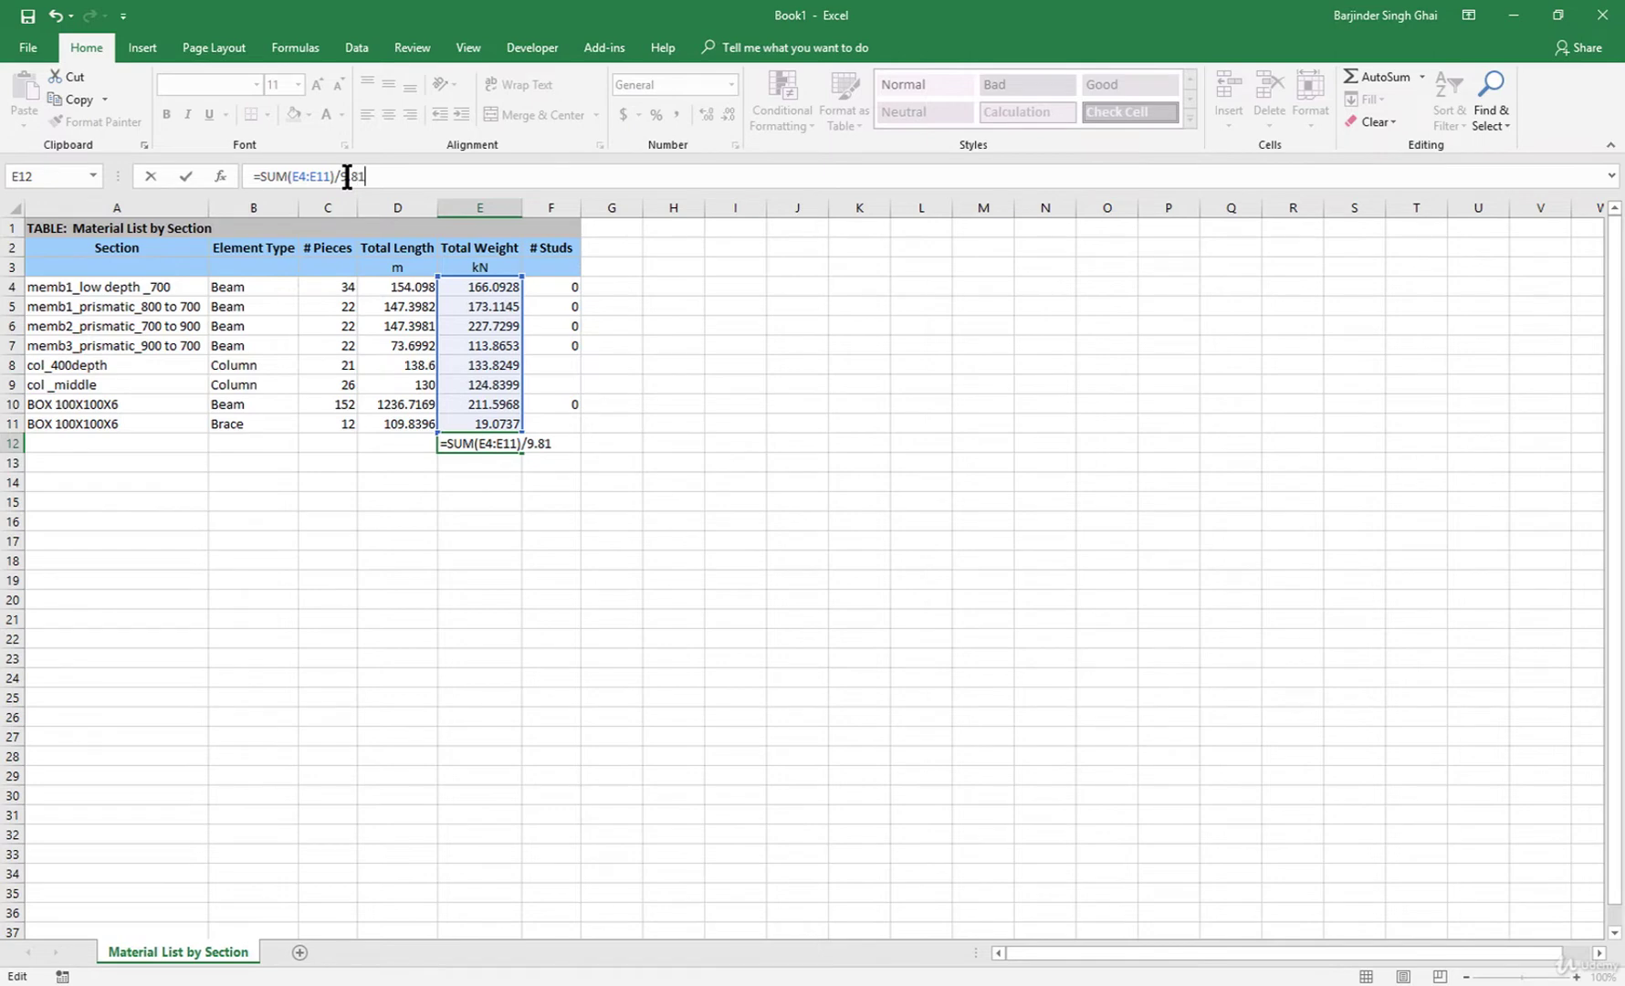
key(Return)
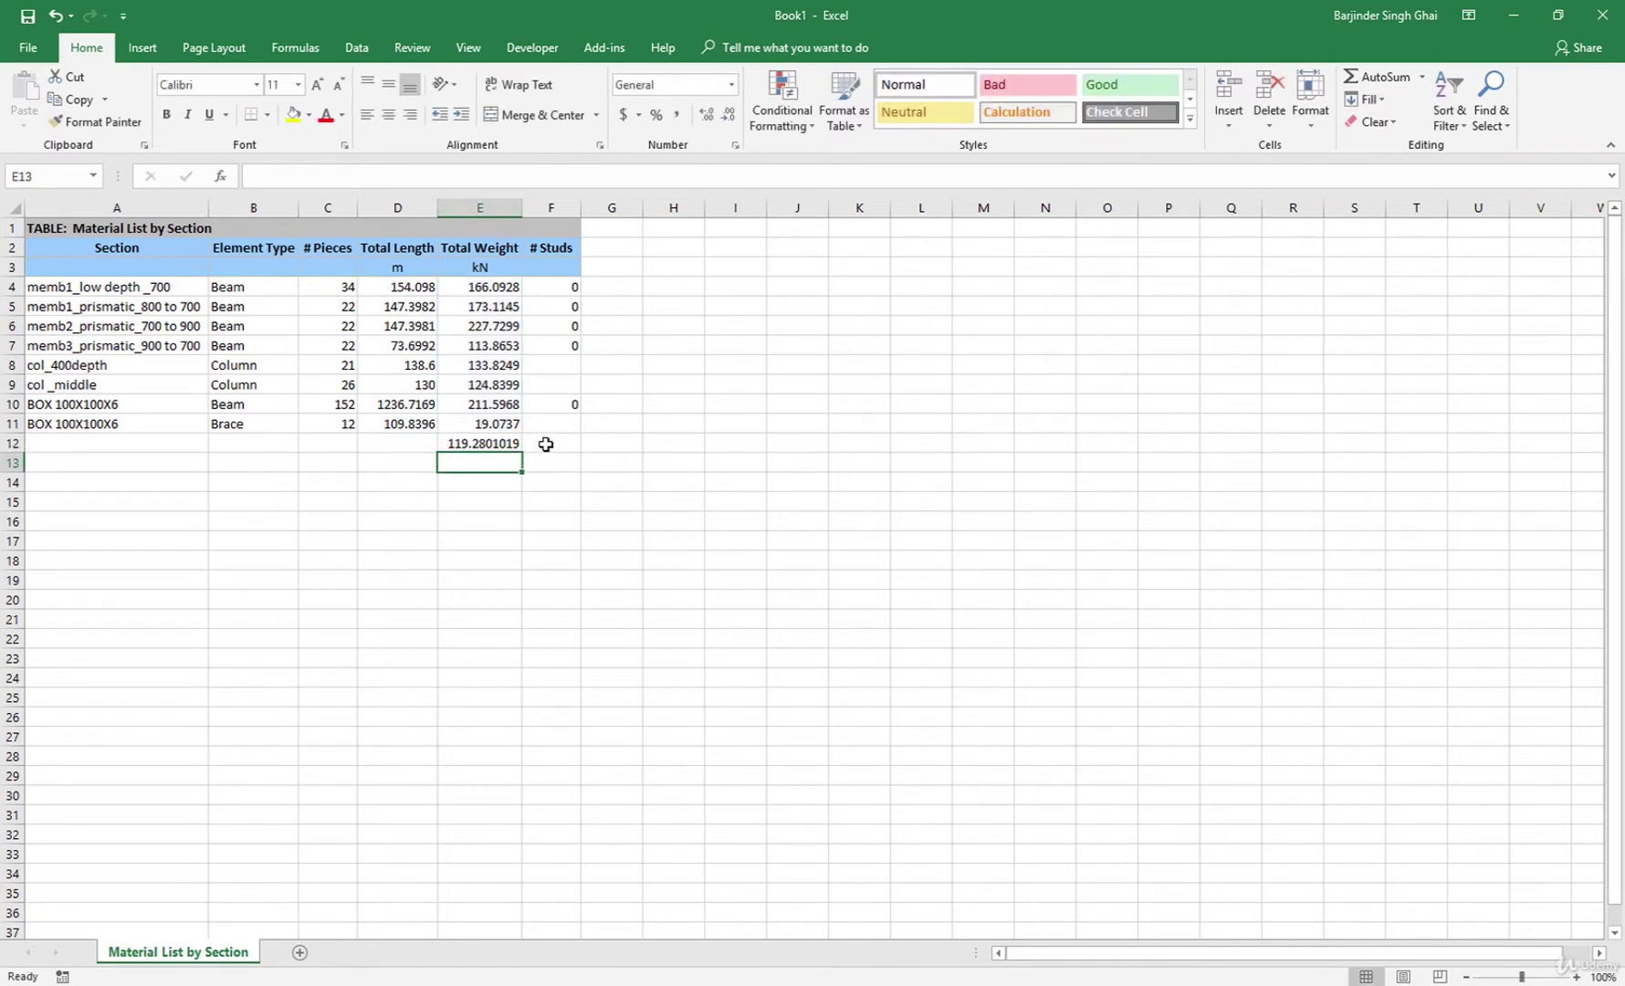
click(546, 445)
text(MT)
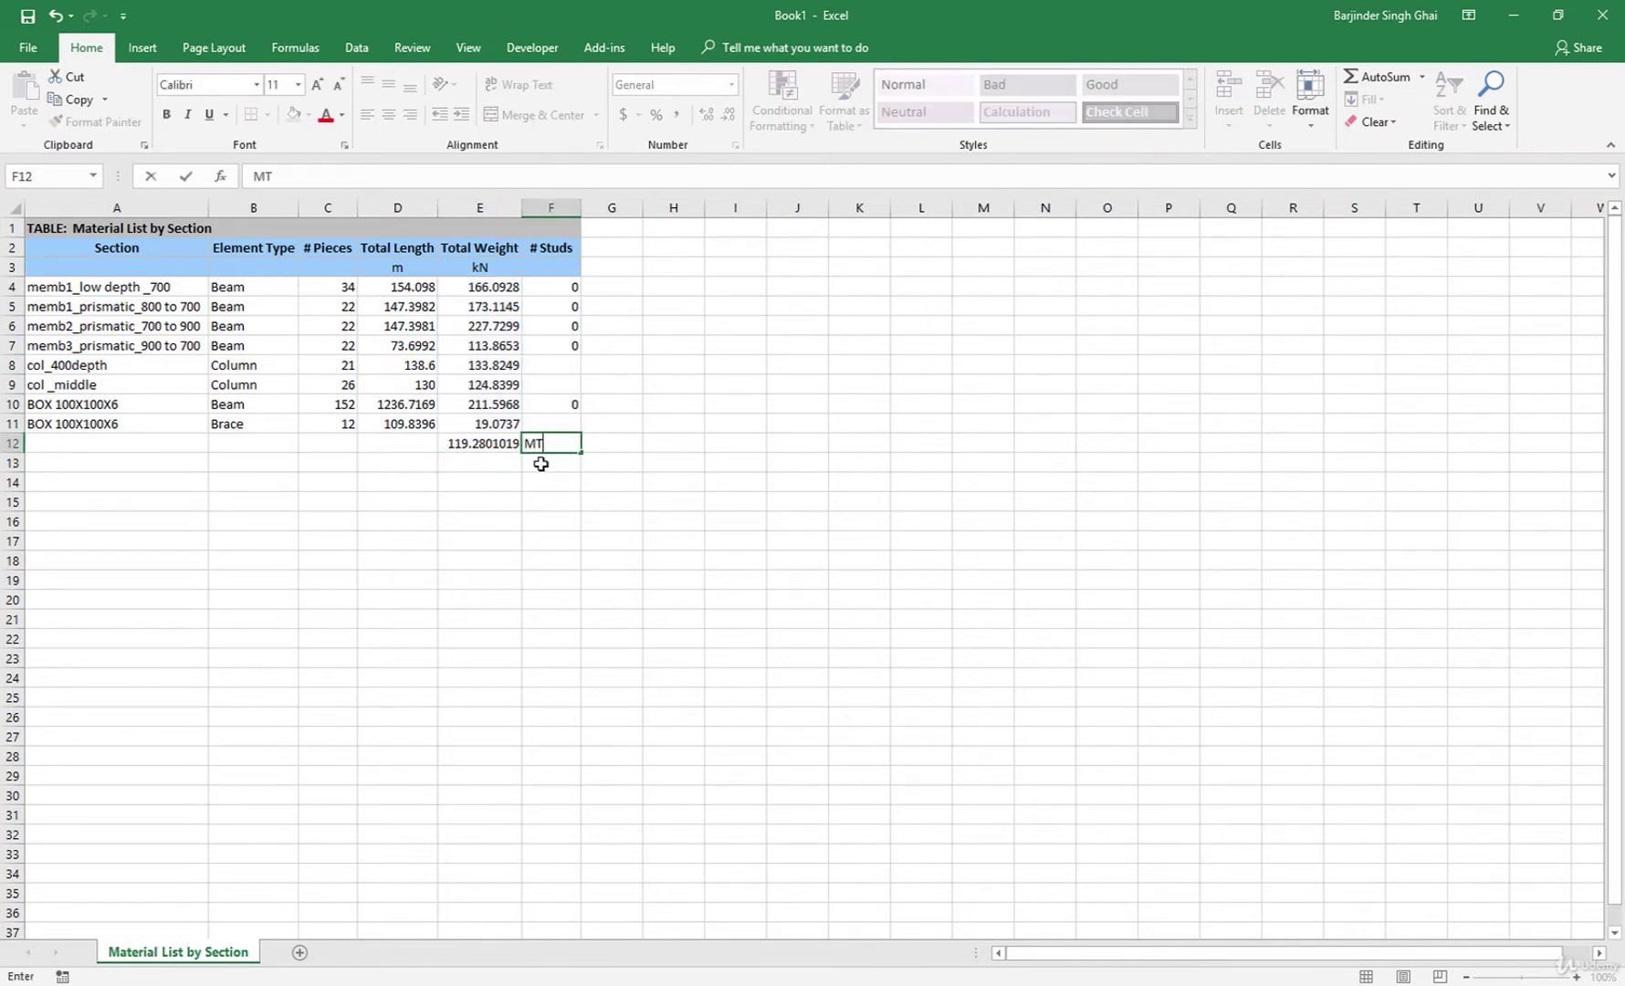
key(Return)
click(490, 437)
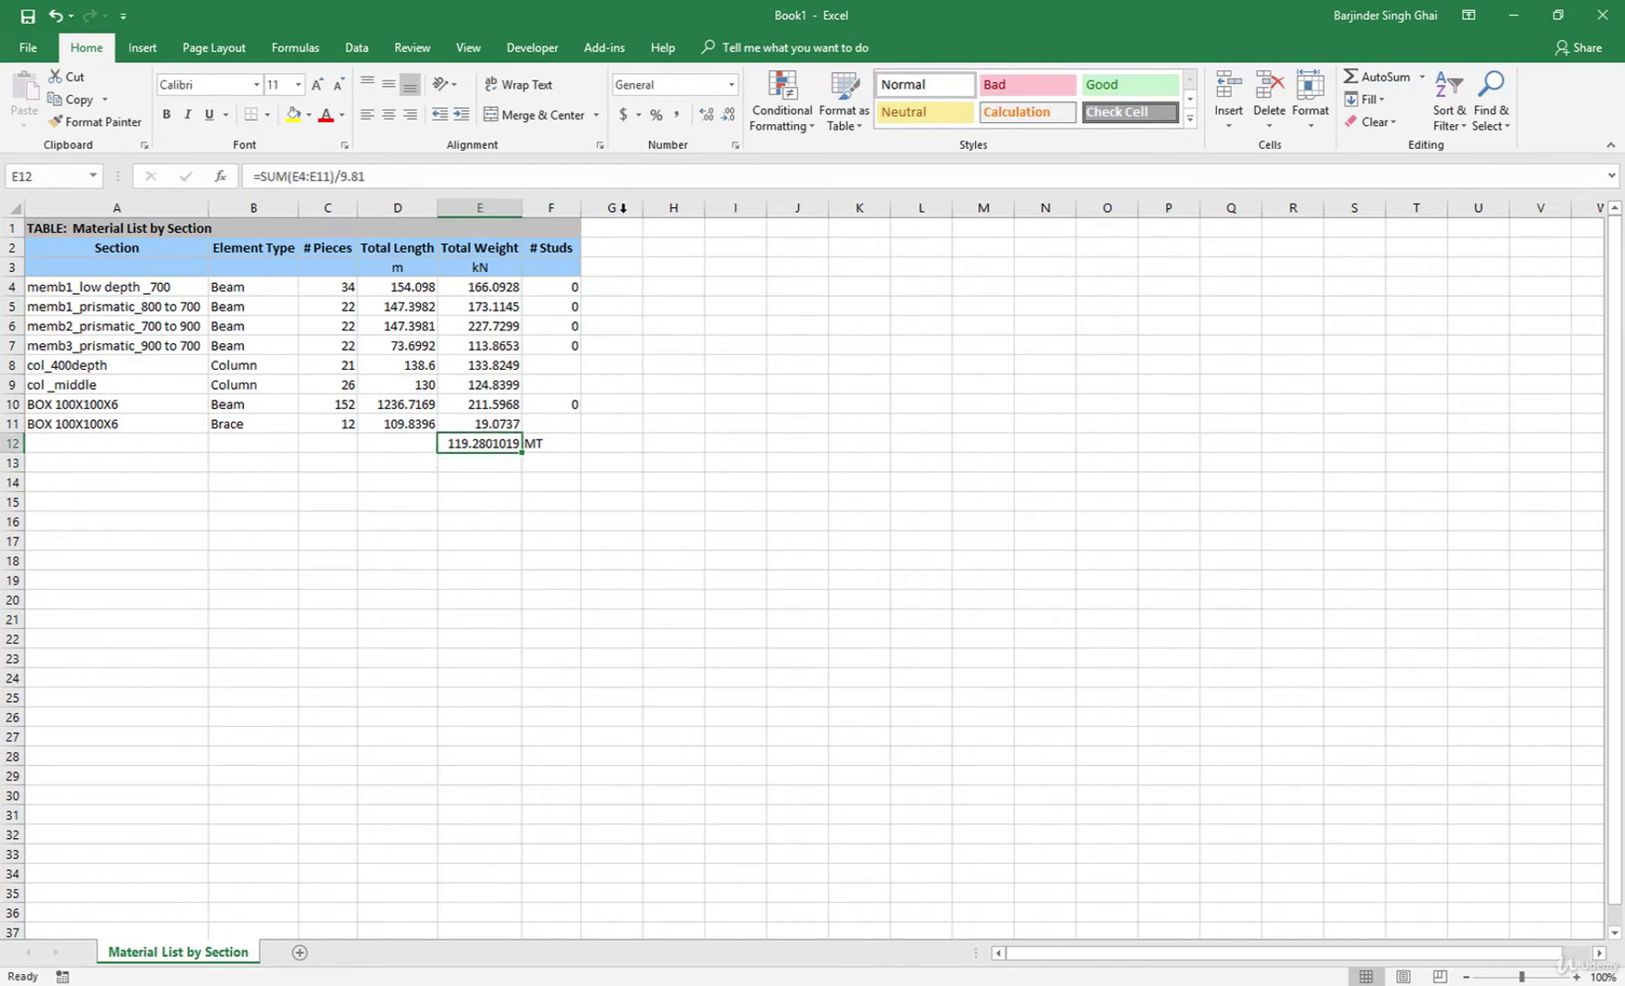
Round the E12 total weight to 119 with no decimals and centre it
click(727, 115)
click(728, 115)
click(728, 115)
click(727, 115)
click(727, 115)
click(728, 115)
click(728, 115)
click(388, 115)
click(669, 527)
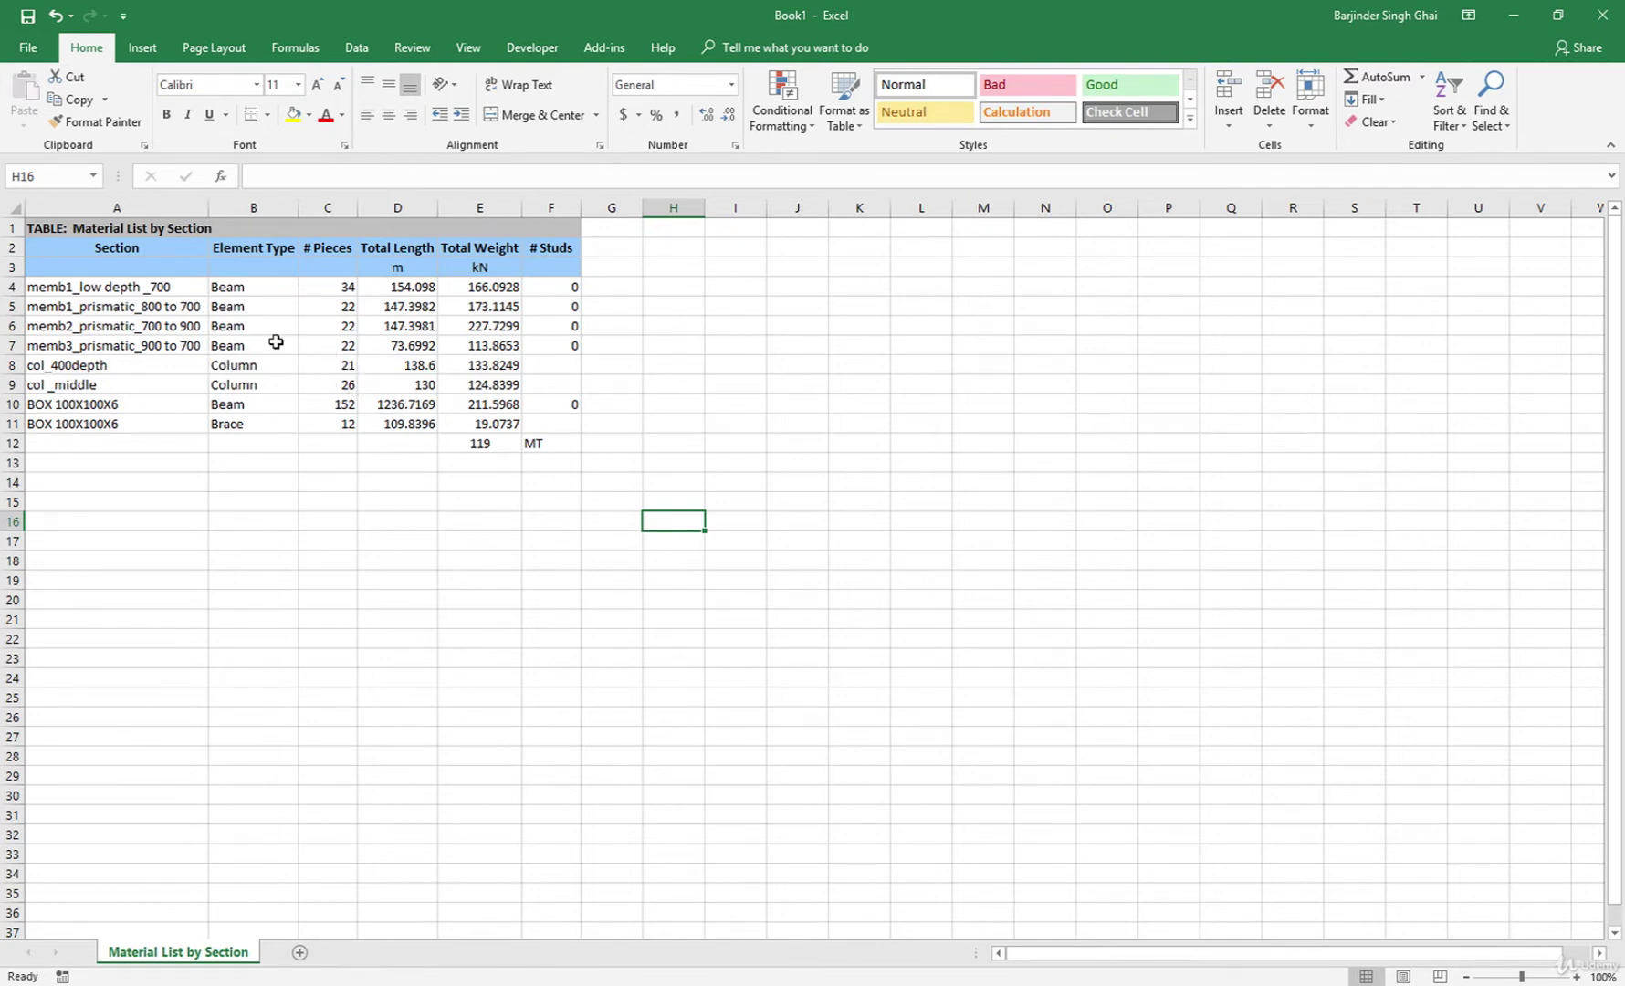
Select the whole table A1:F12 and apply All Borders
click(187, 291)
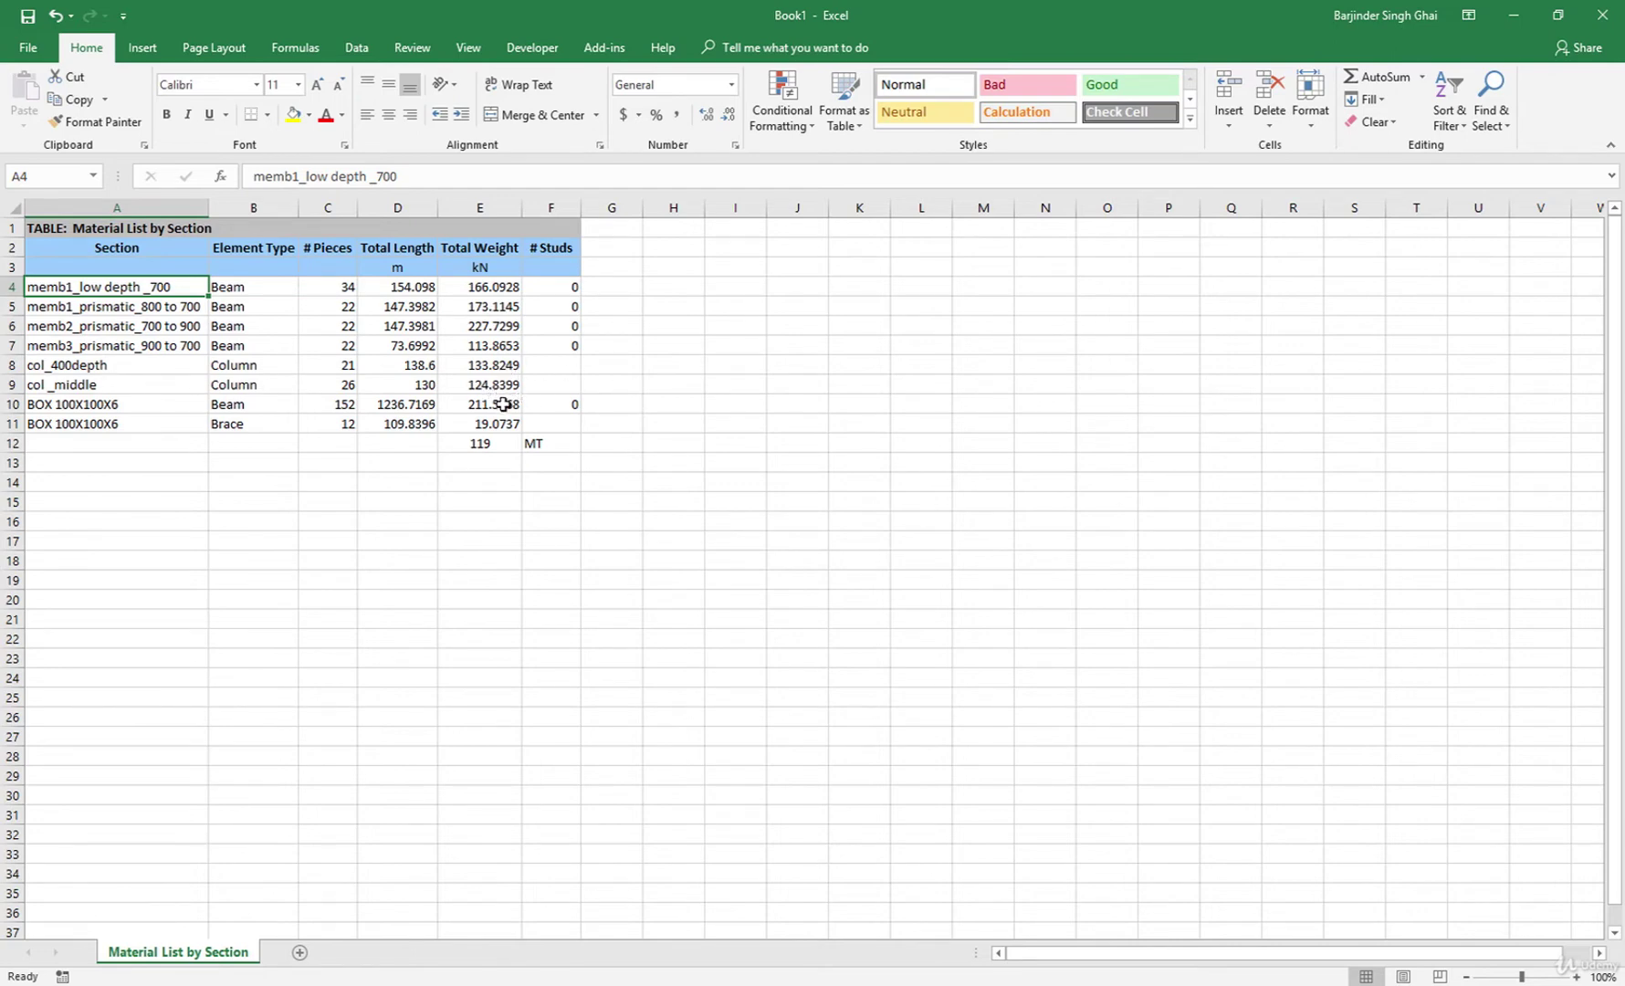
drag(501, 423, 501, 405)
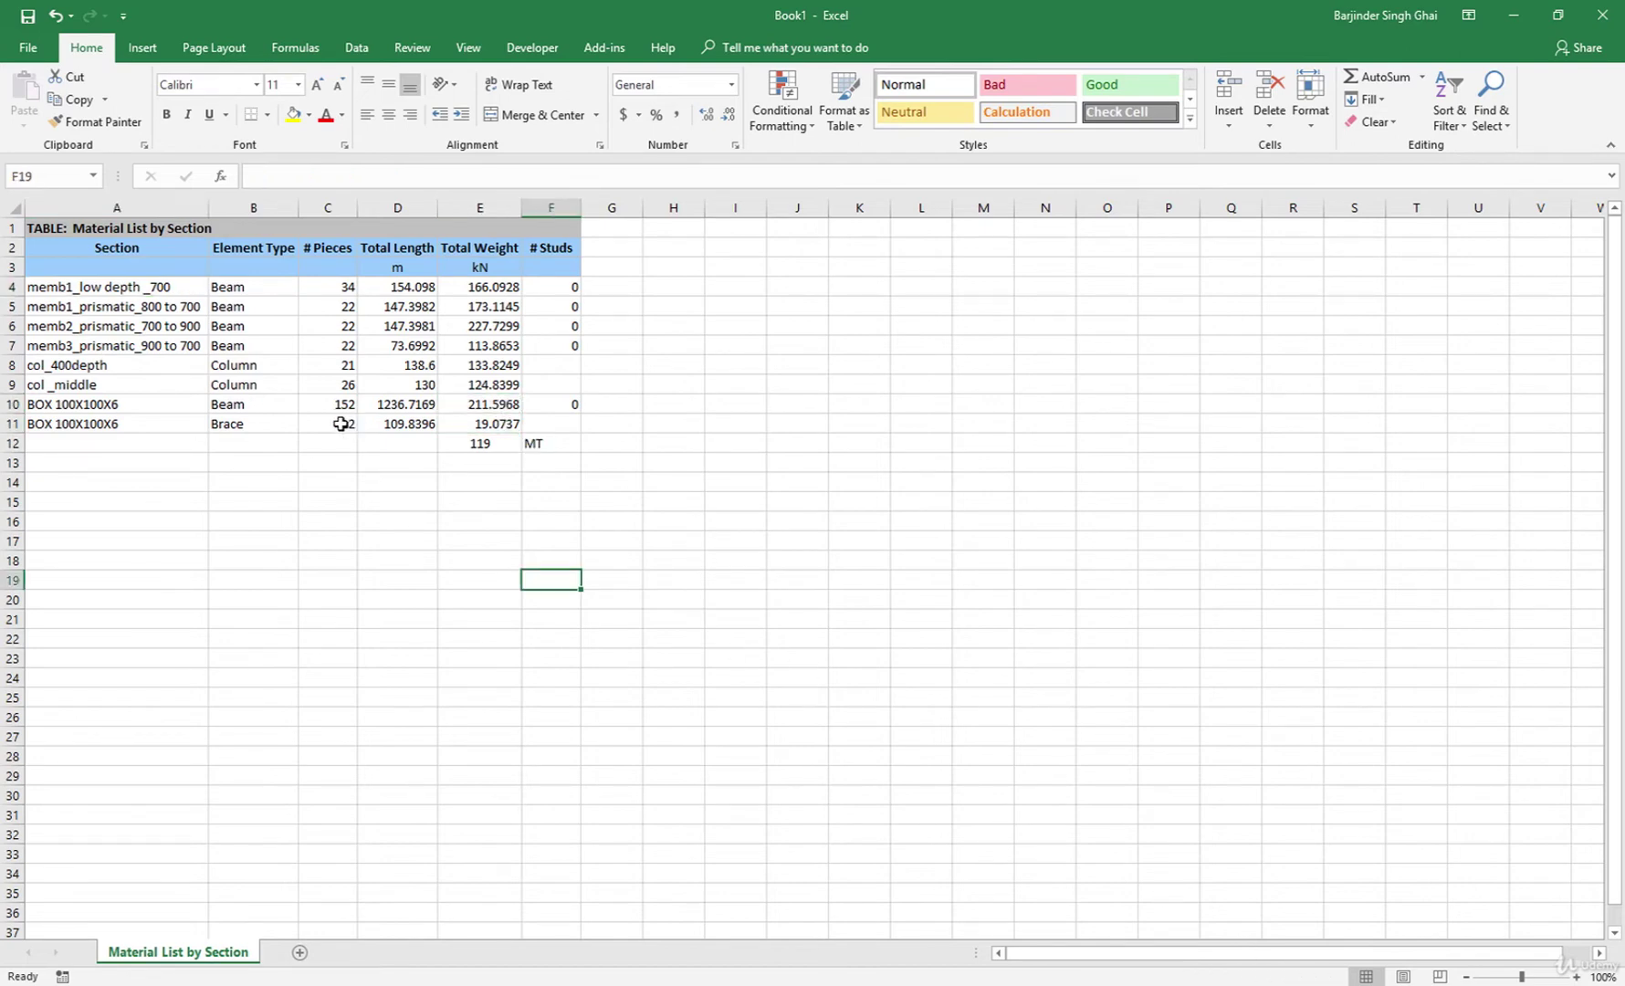
mouse_move(344, 405)
mouse_down()
mouse_move(344, 337)
mouse_move(345, 405)
mouse_up()
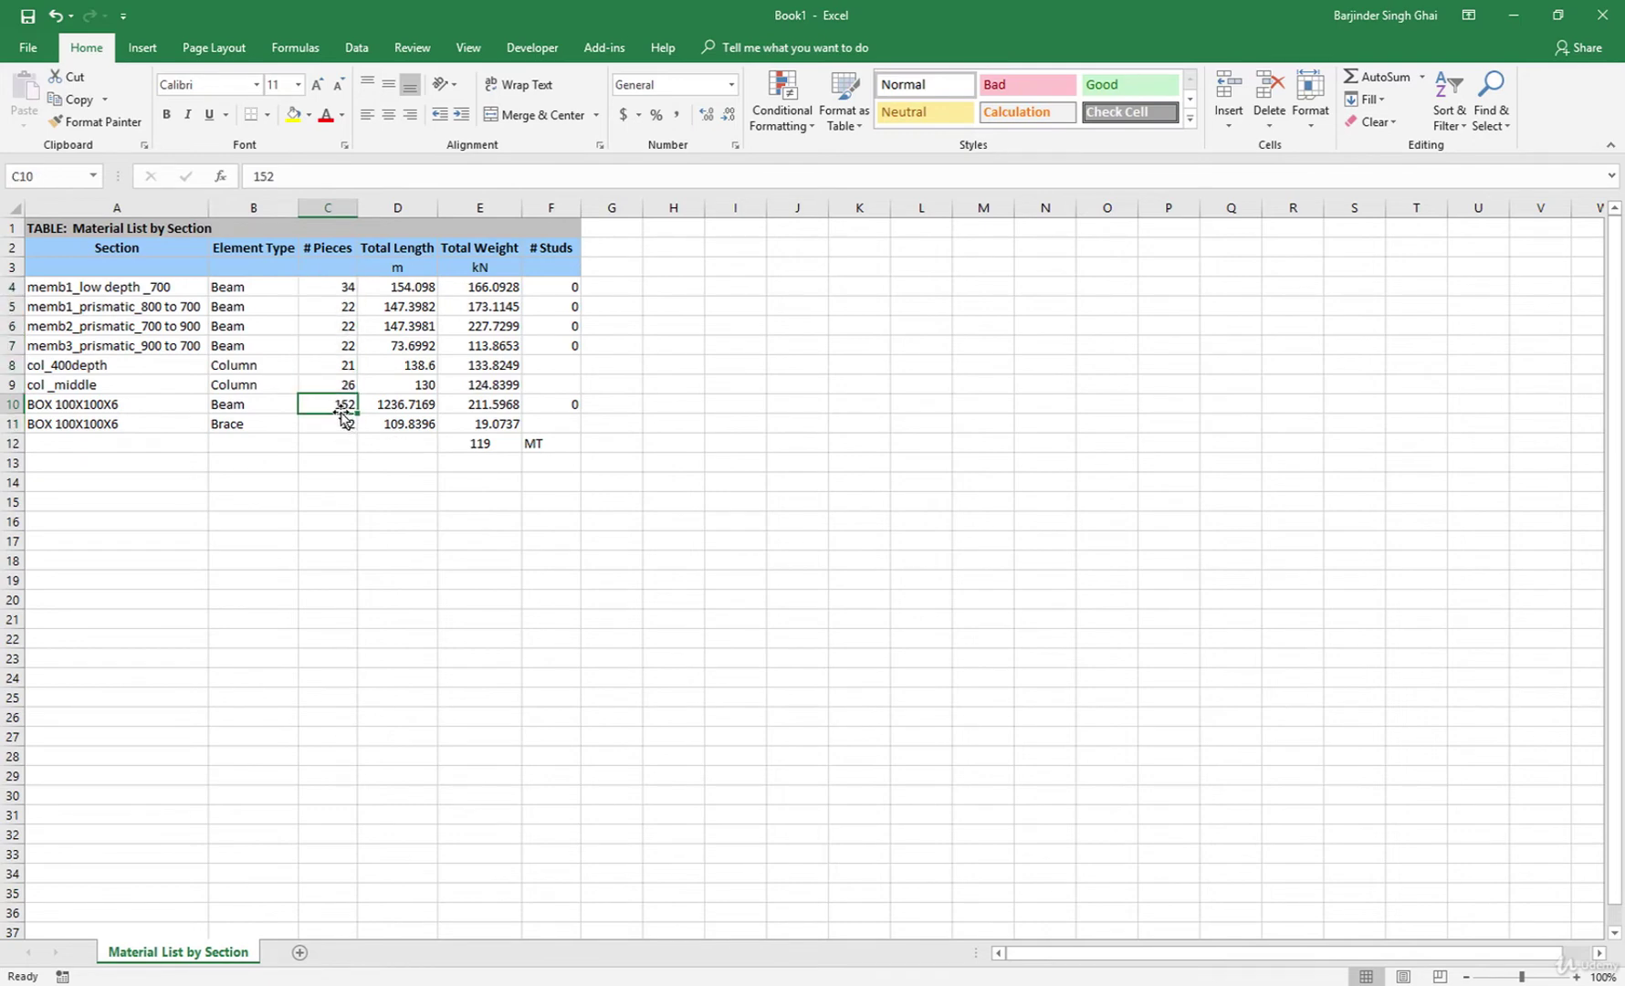
click(561, 442)
key(ctrl+a)
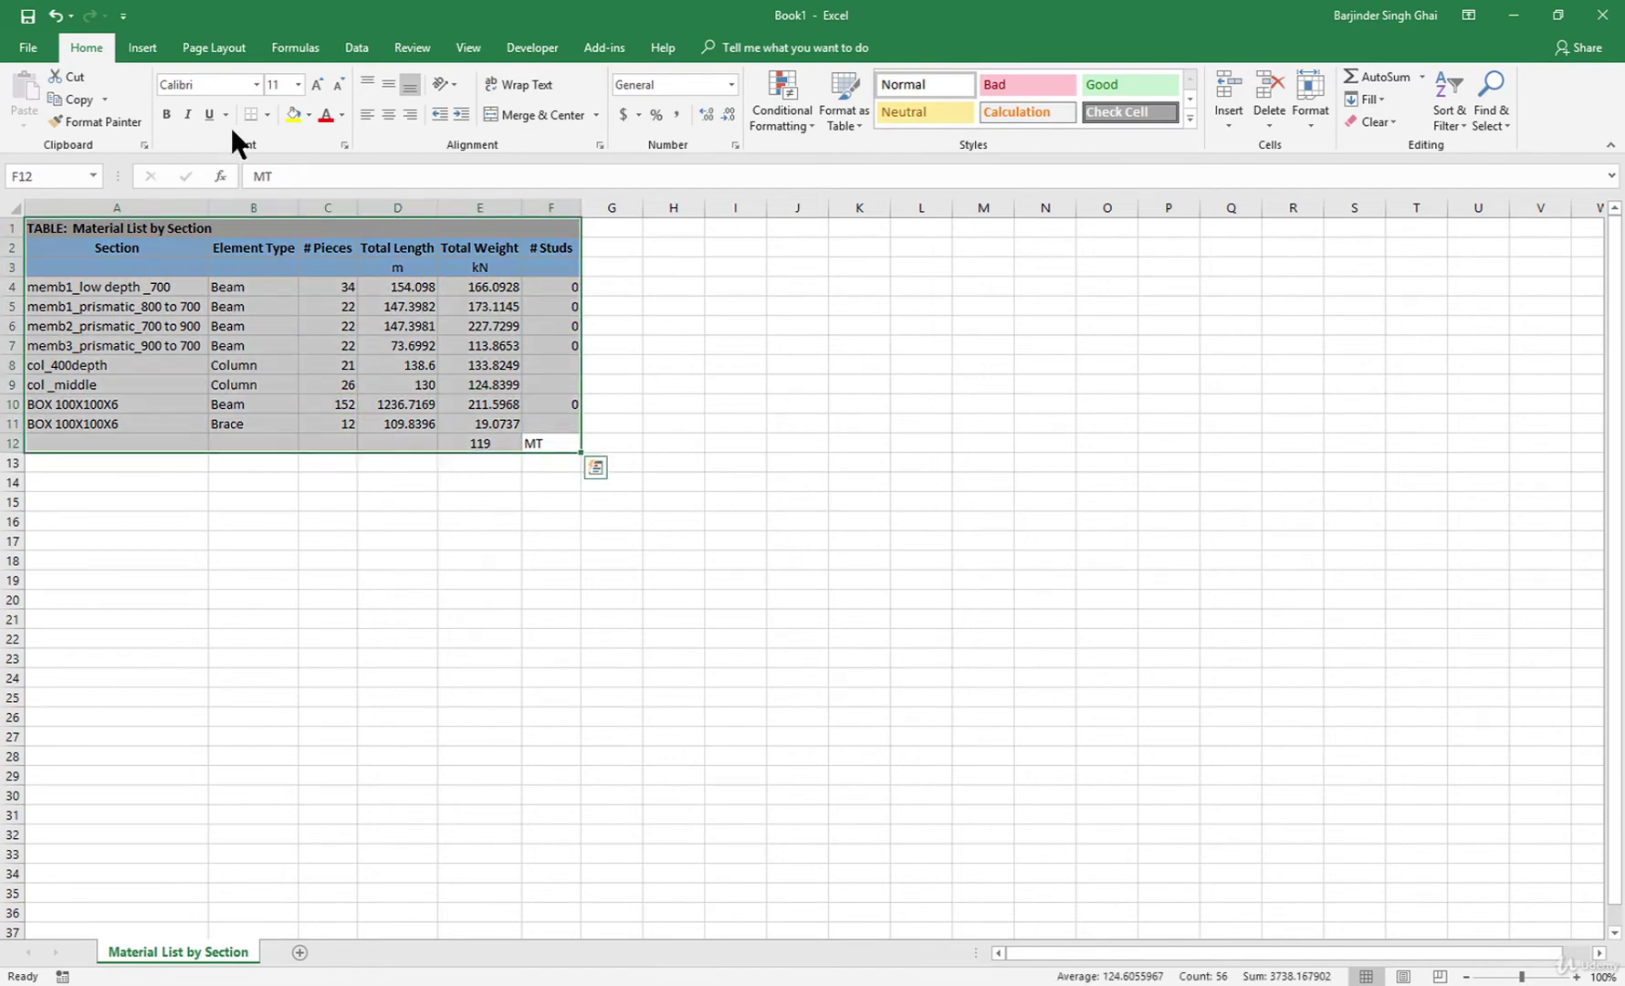
click(265, 115)
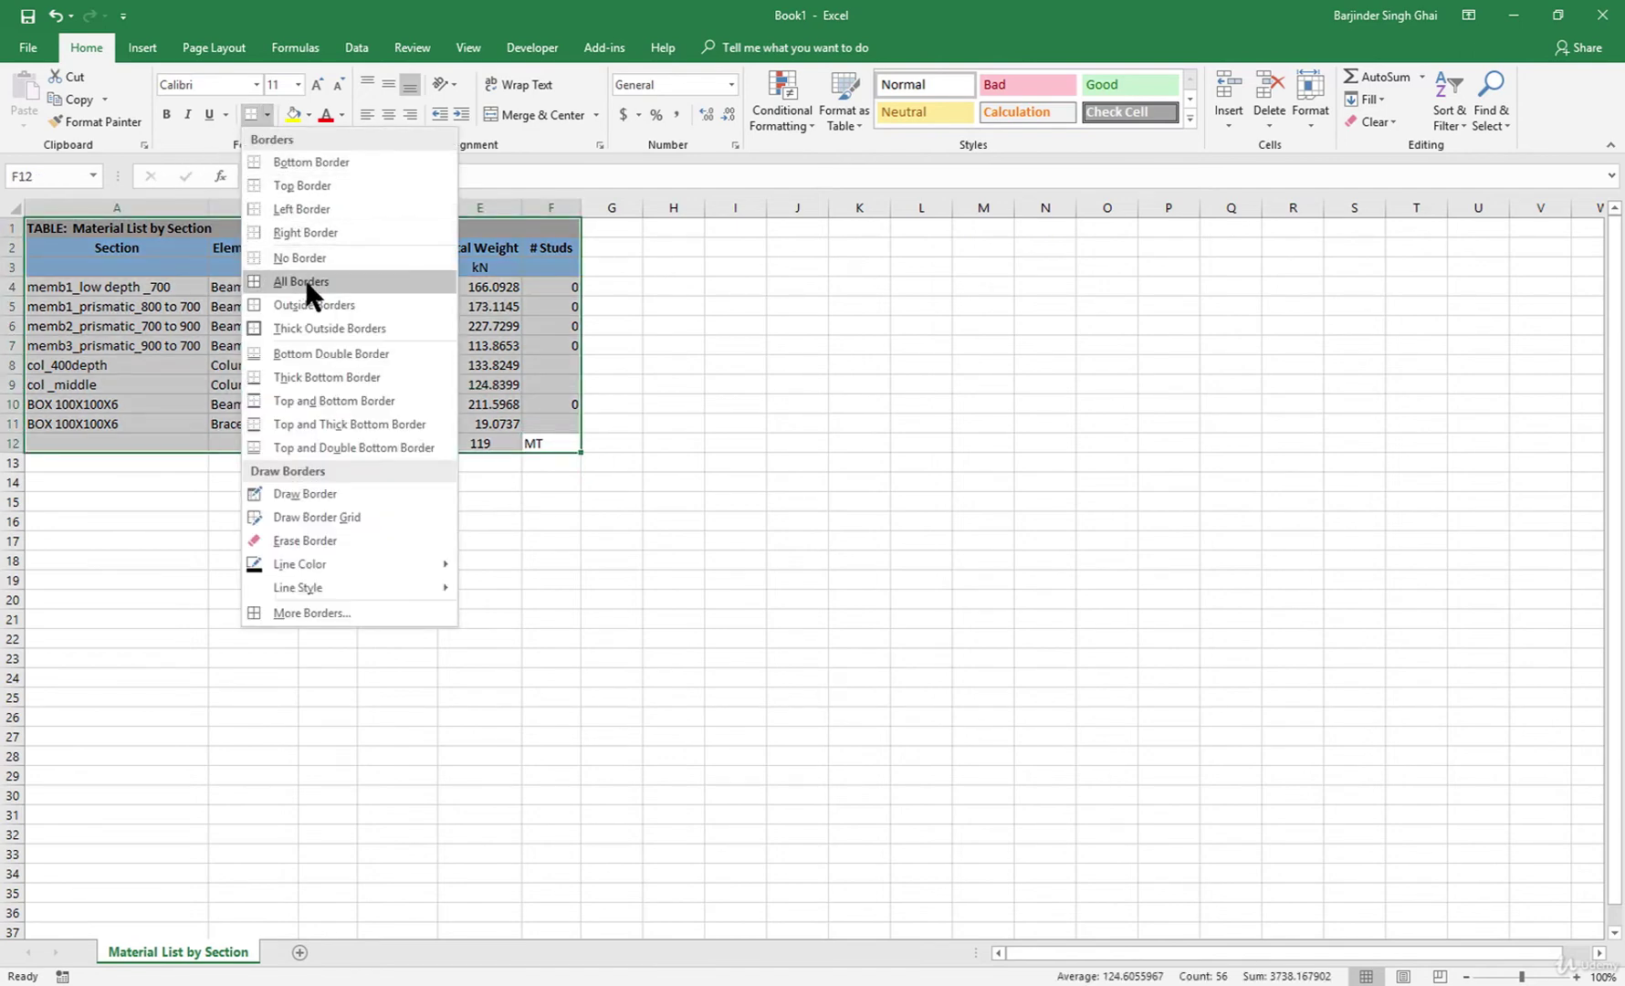
click(303, 277)
Back in ETABS, display the Material List by Element Type table, then close the table pane
click(1513, 14)
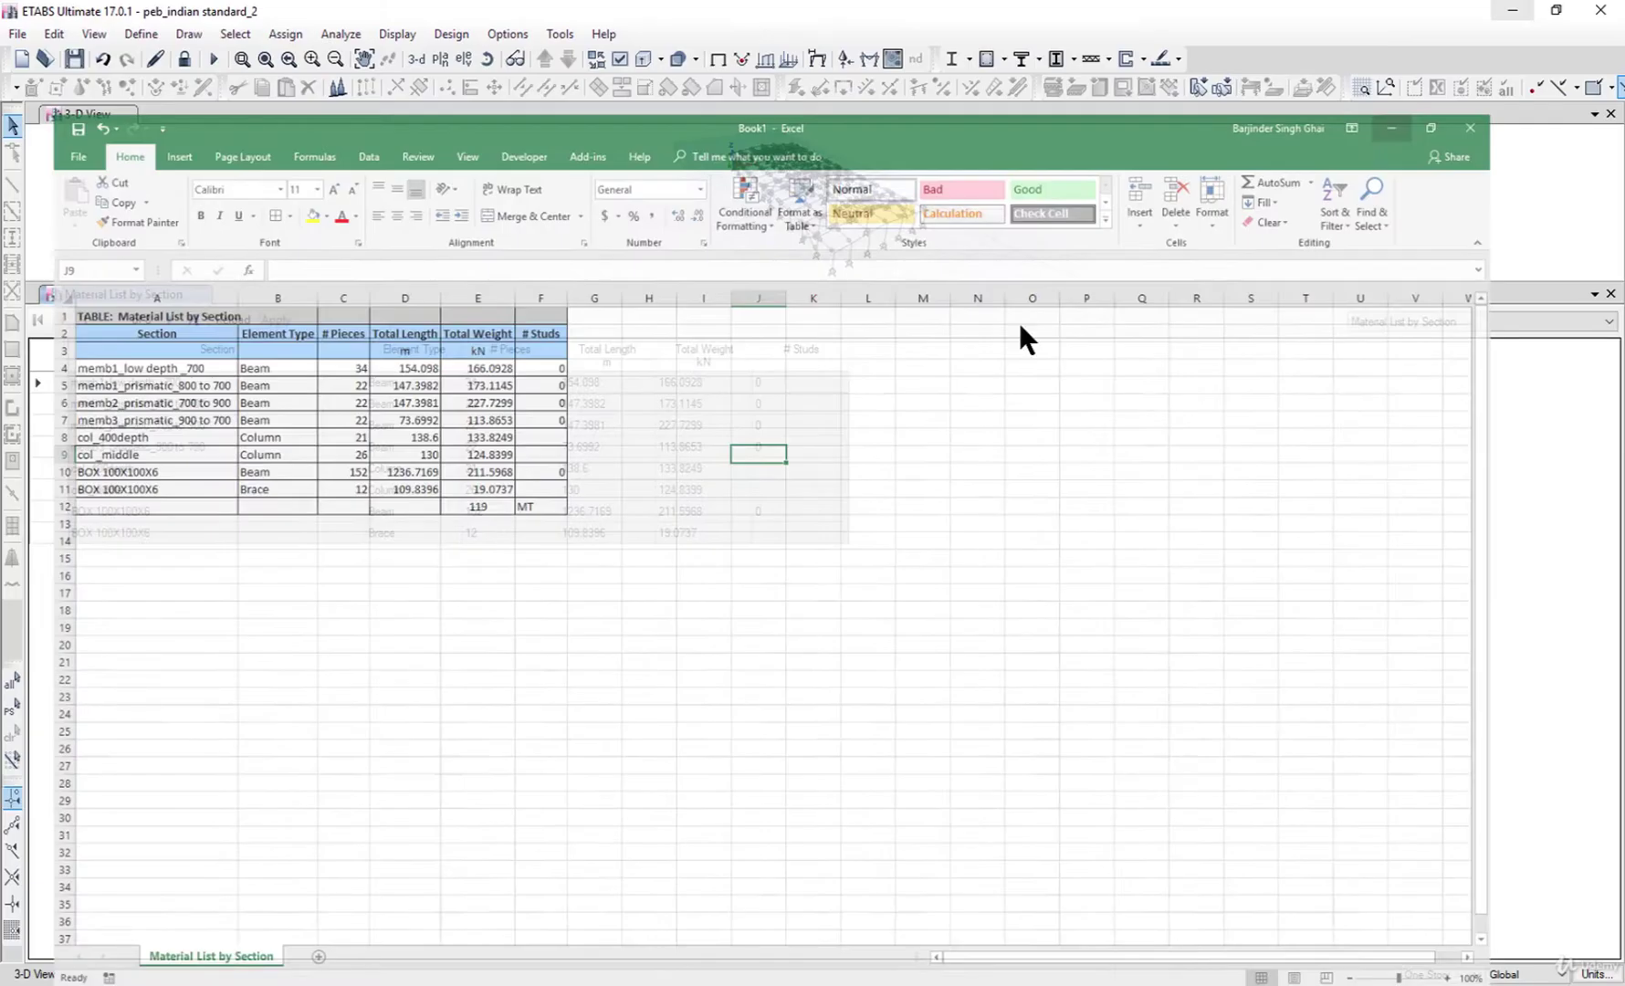
click(1409, 322)
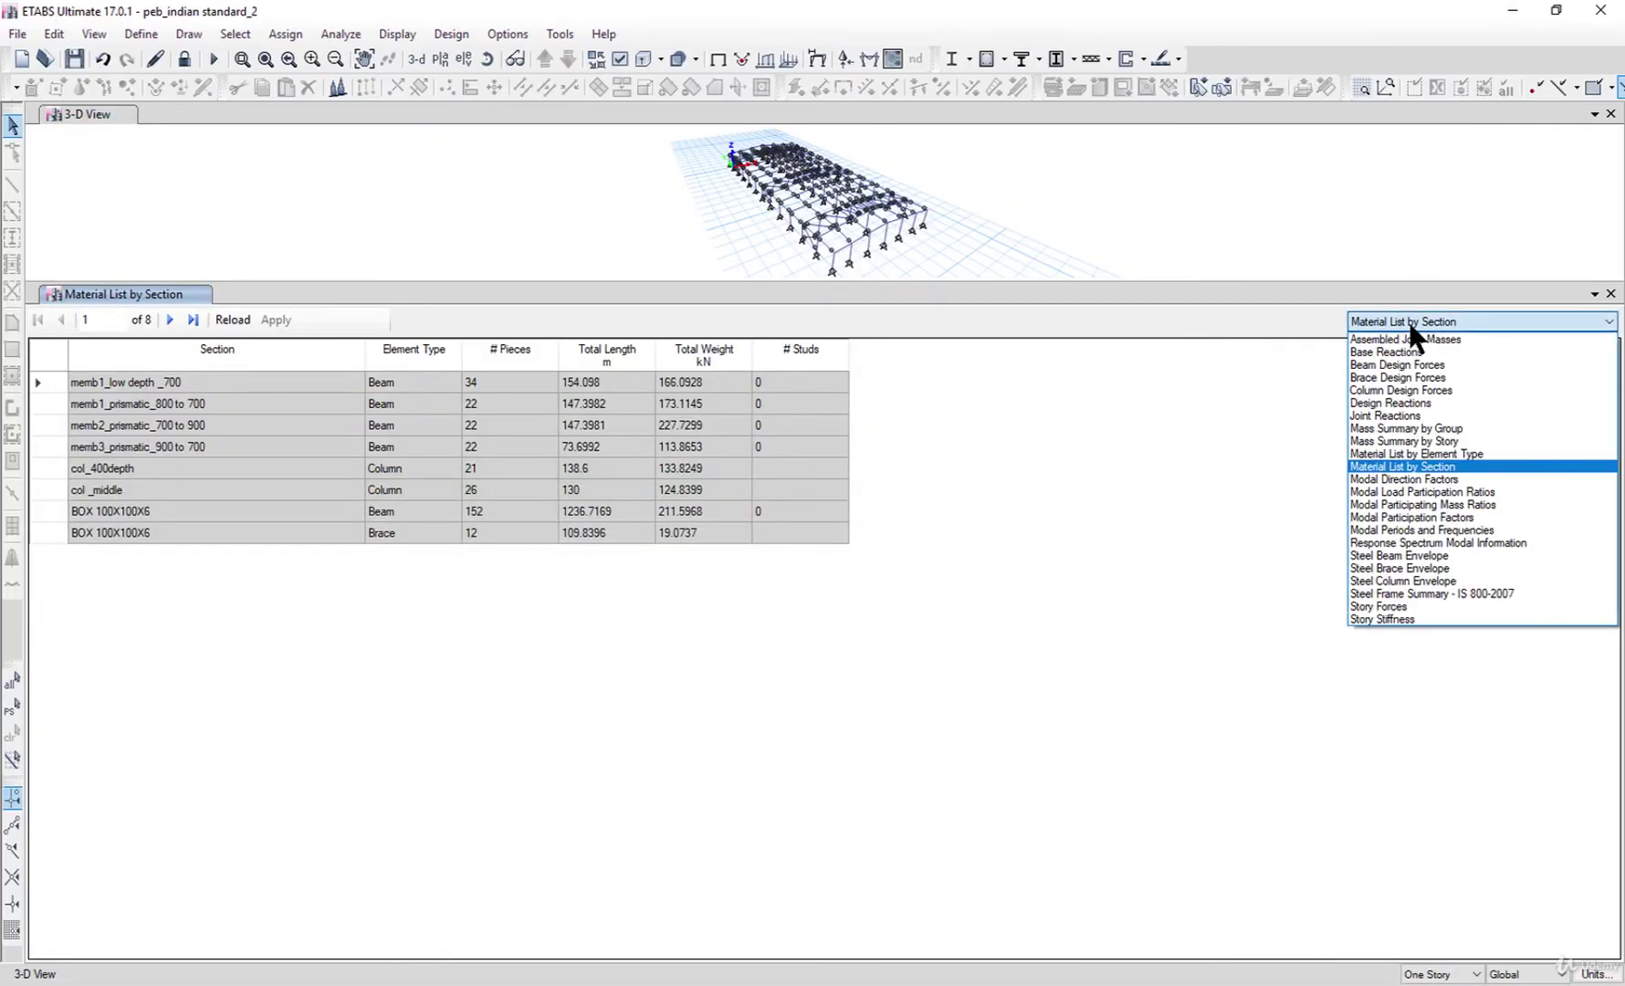
click(1441, 454)
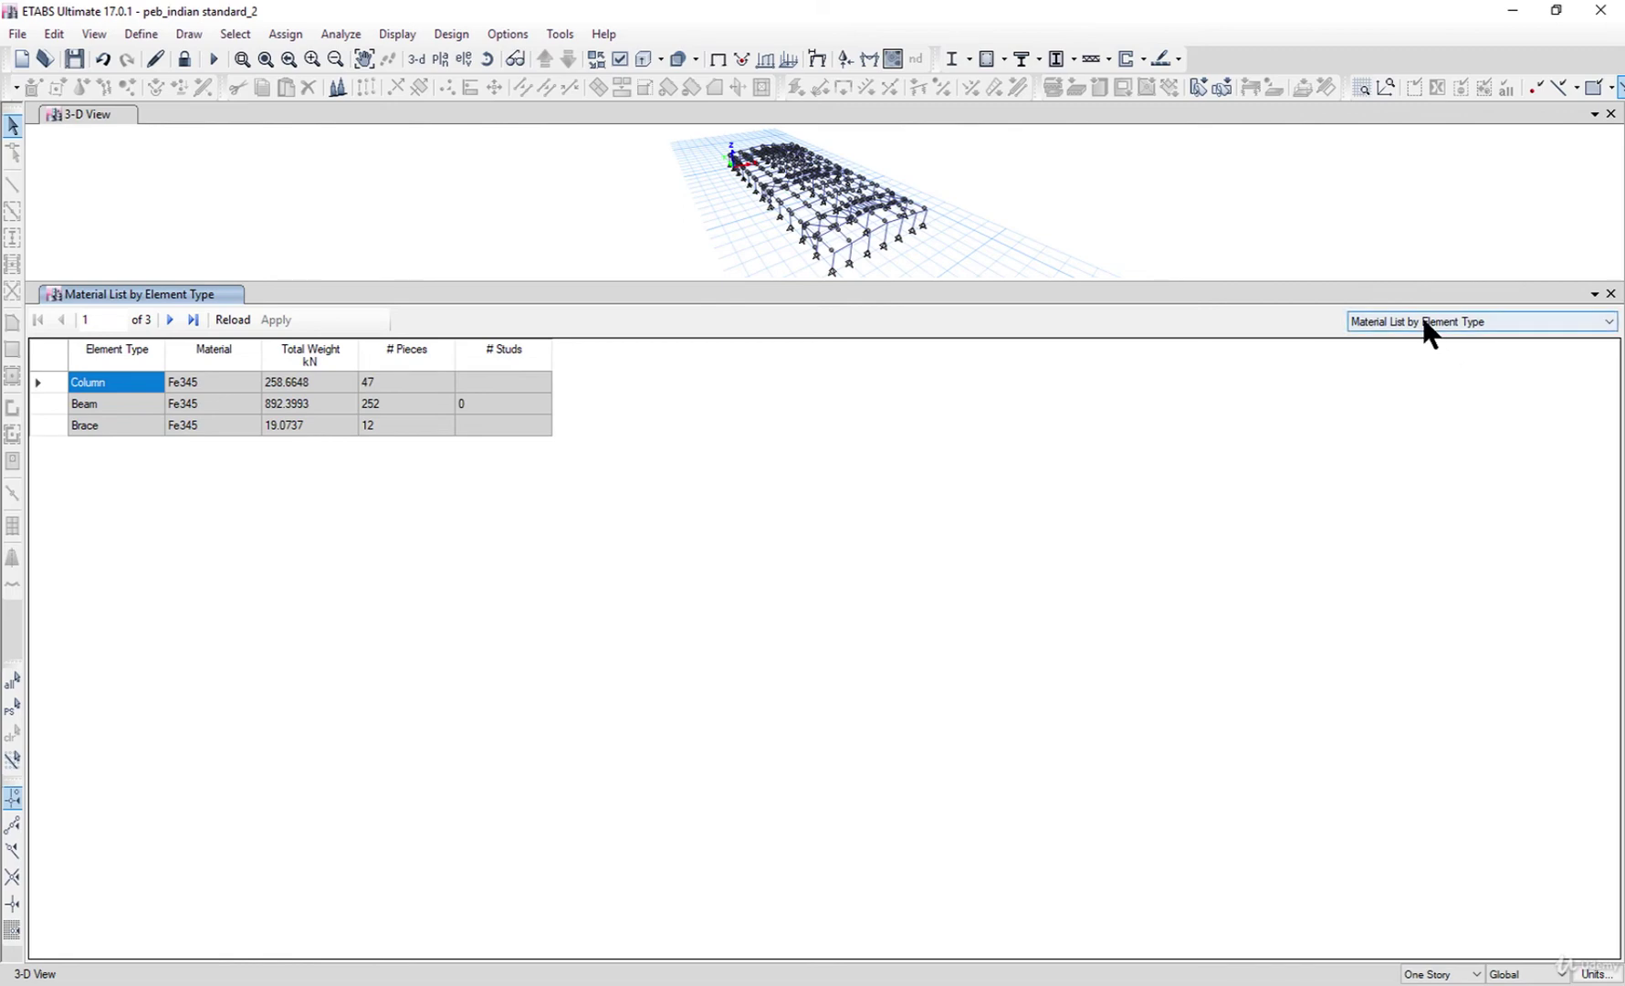
scroll(1422, 313, down, 2)
key(Escape)
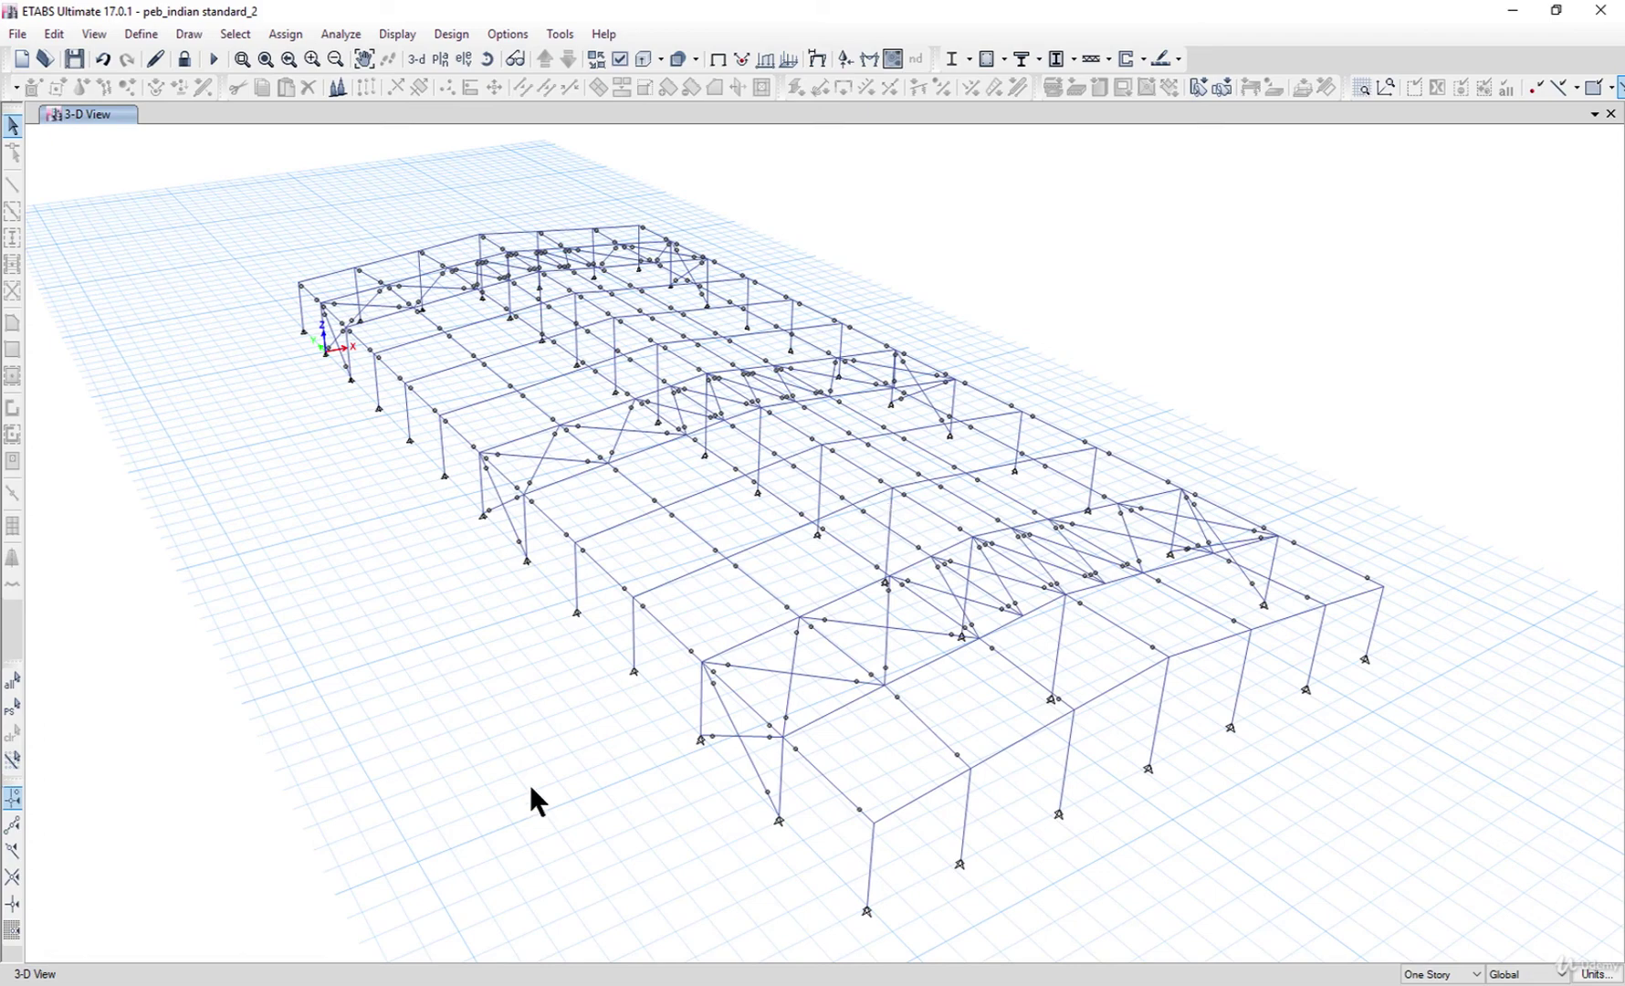
click(474, 945)
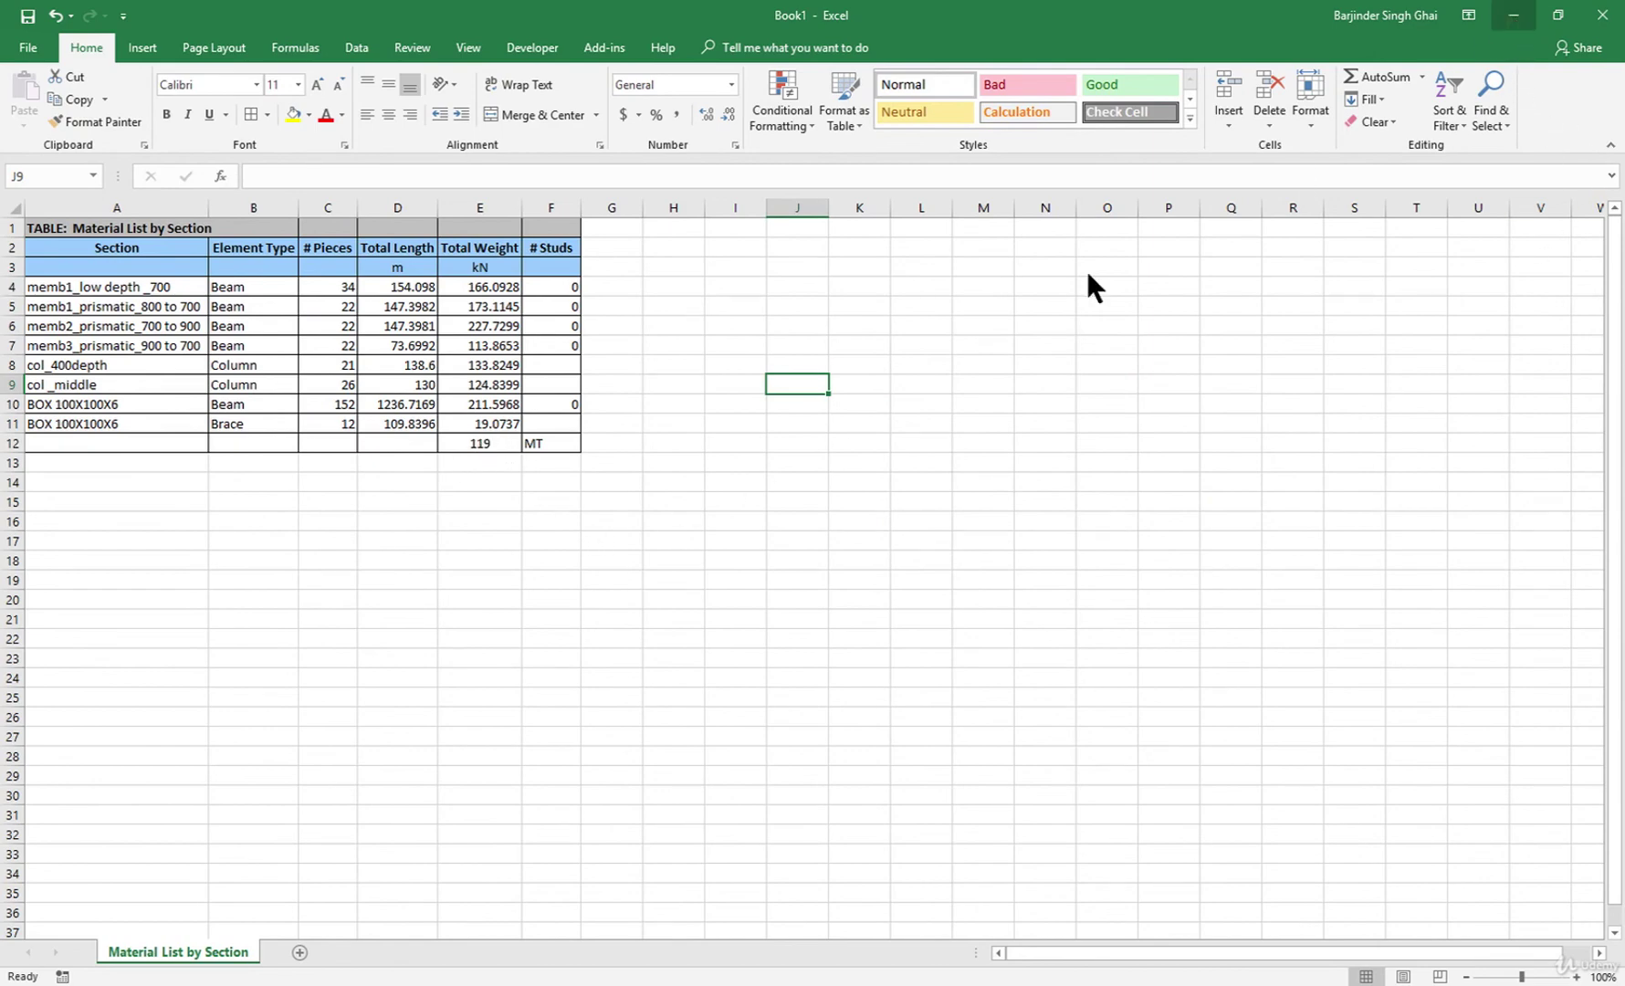
key(alt+Tab)
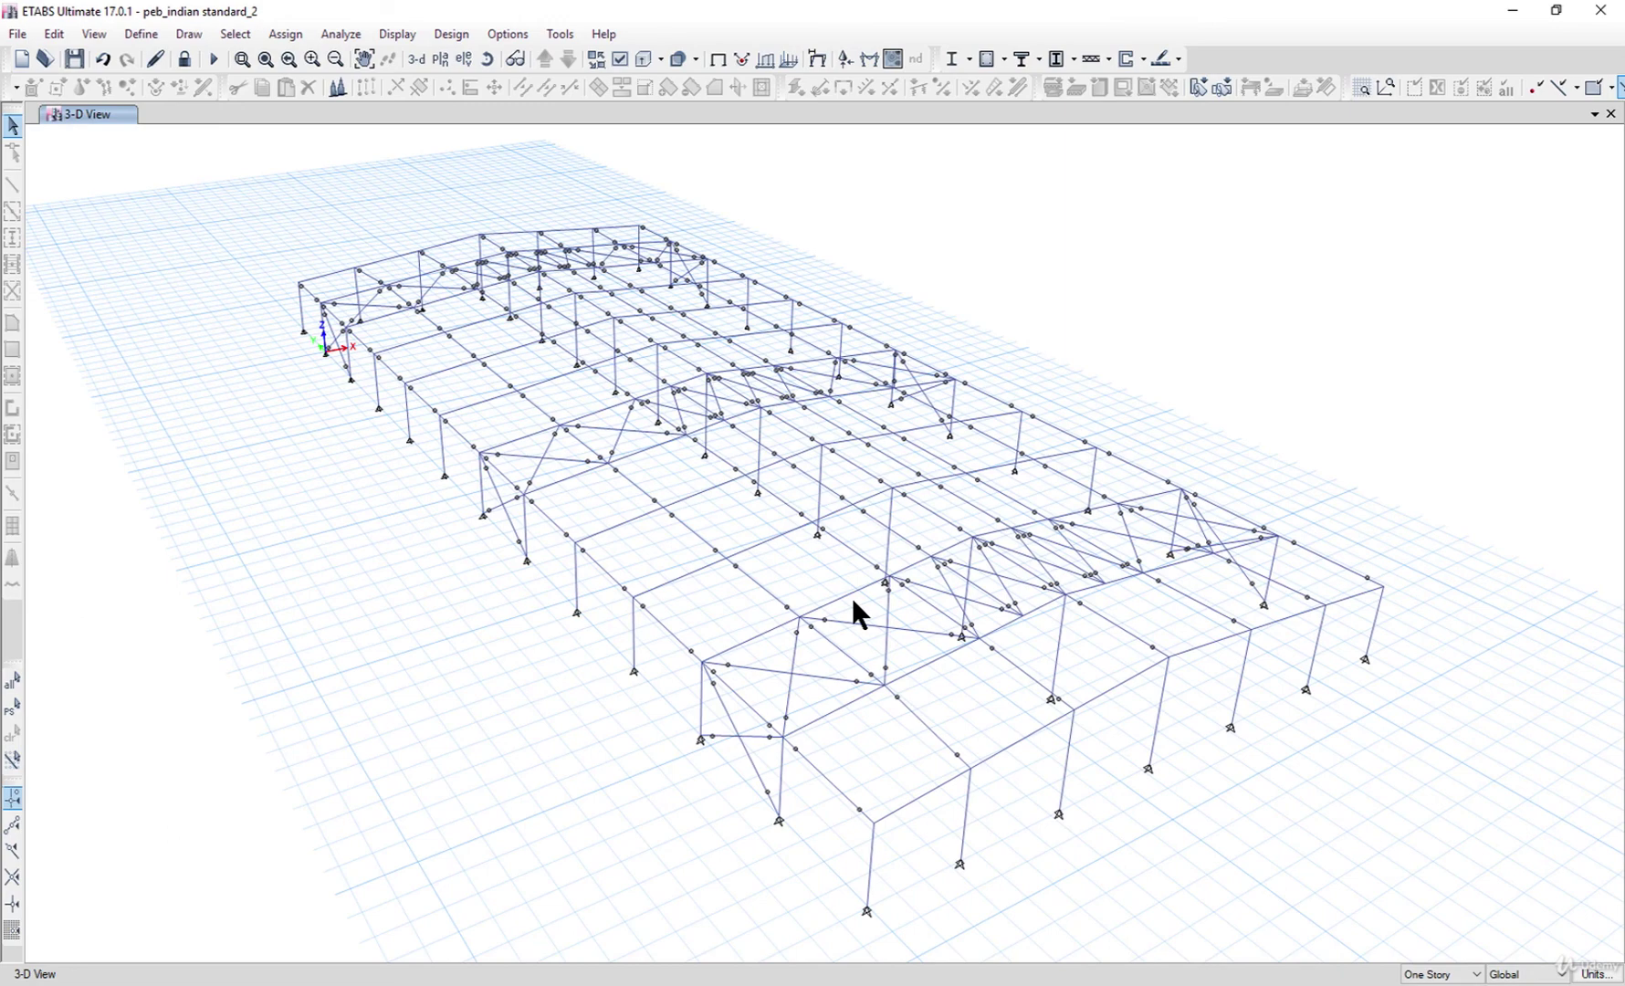
Open View > Show Rendered View and orbit and zoom around the solid portal frames
click(95, 35)
click(273, 669)
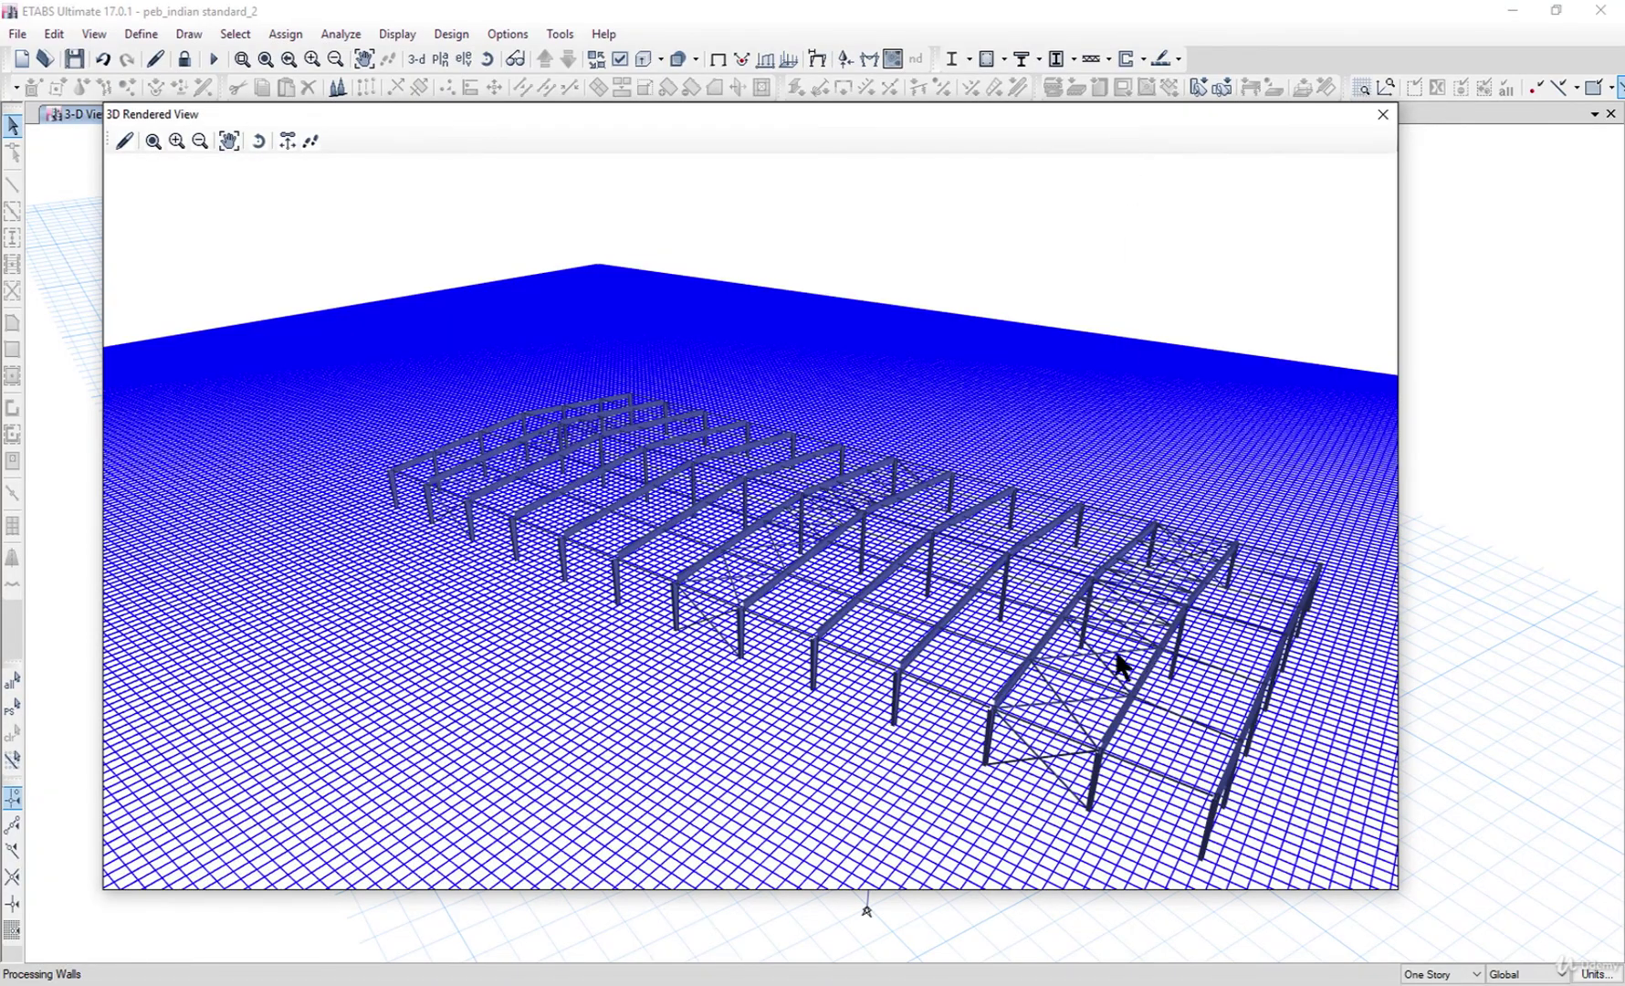
drag(1066, 634, 750, 504)
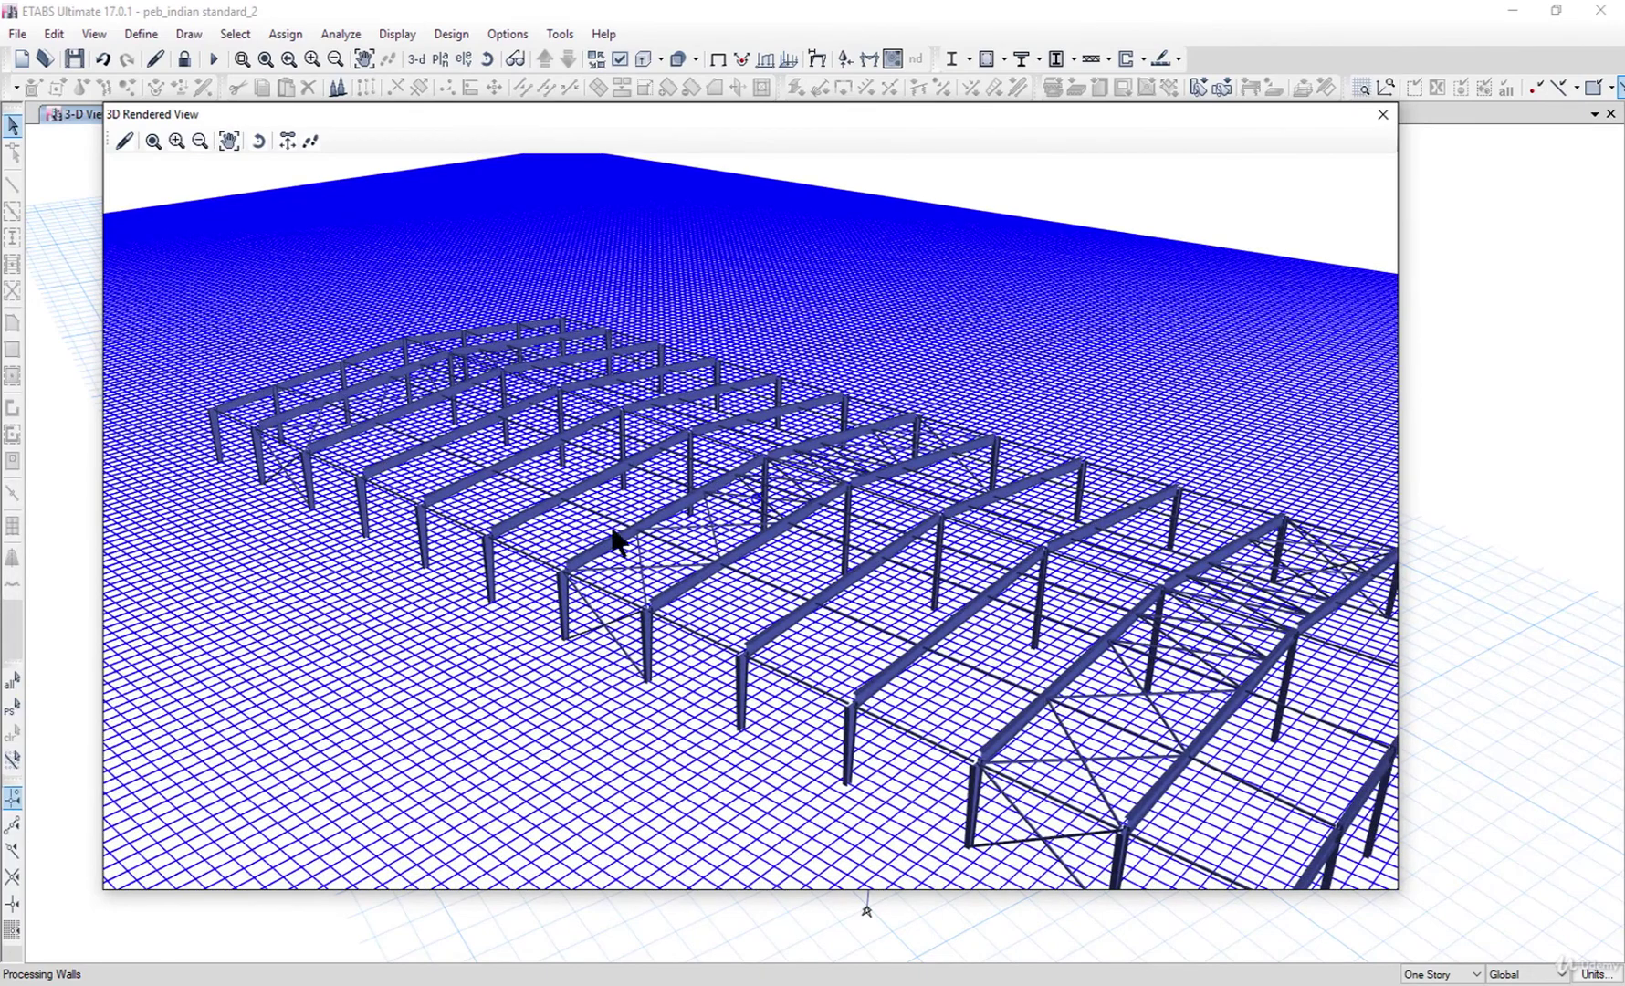
scroll(659, 511, down, 4)
scroll(1078, 726, up, 6)
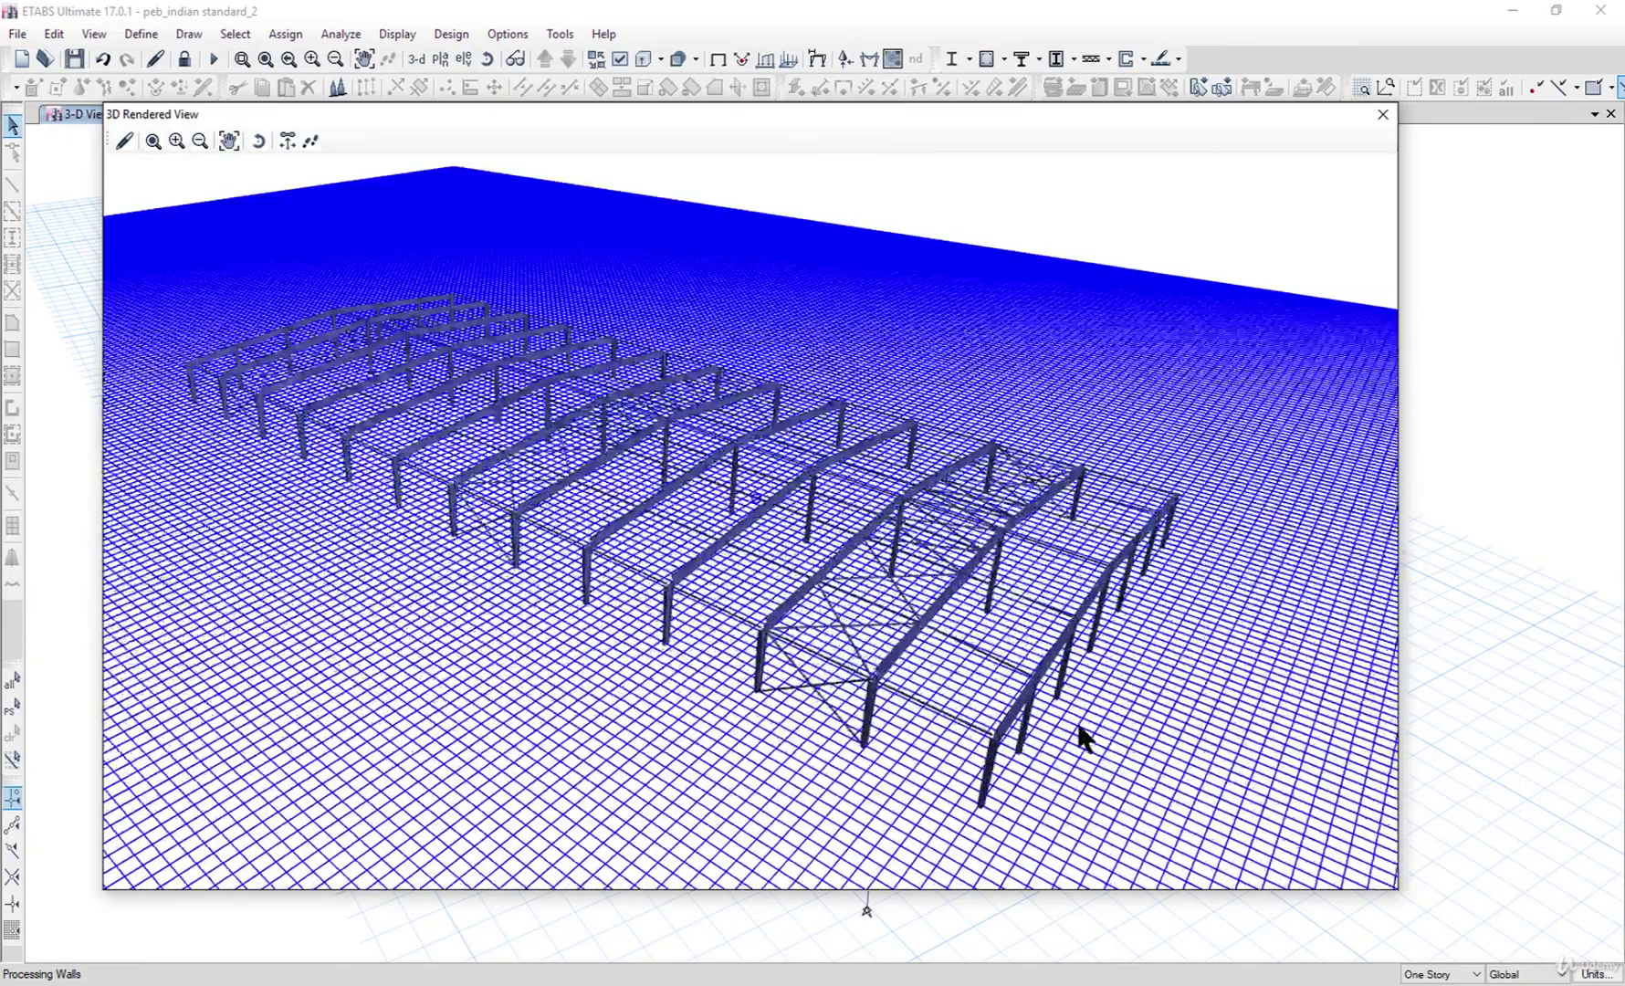